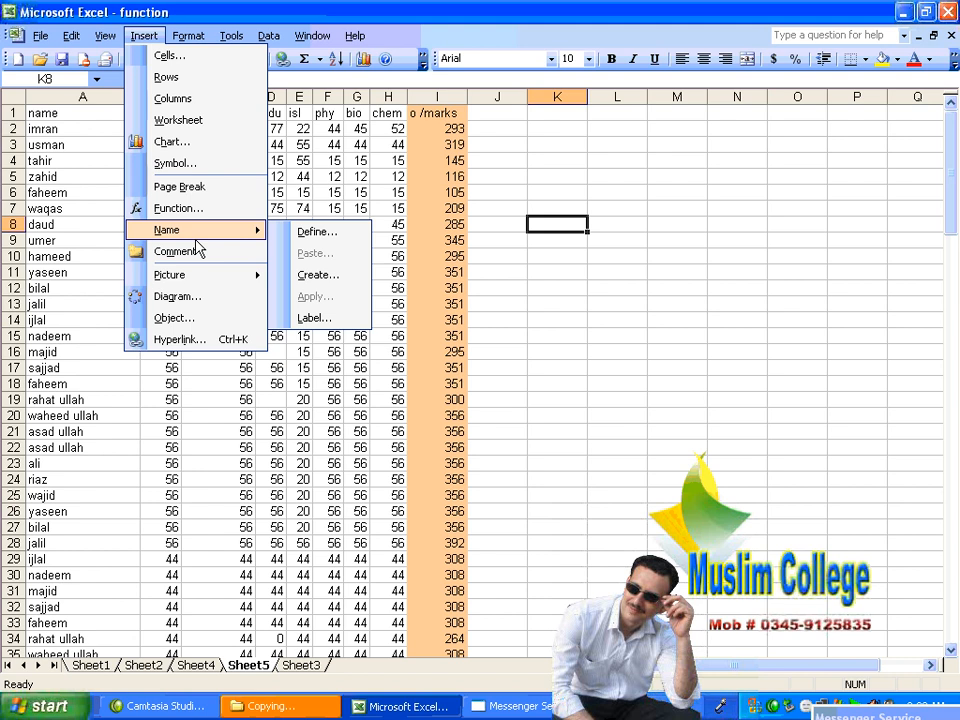
# Review the urdu, phy and eng marks and the row 12 SUM total in the table
pyautogui.click(284, 384)
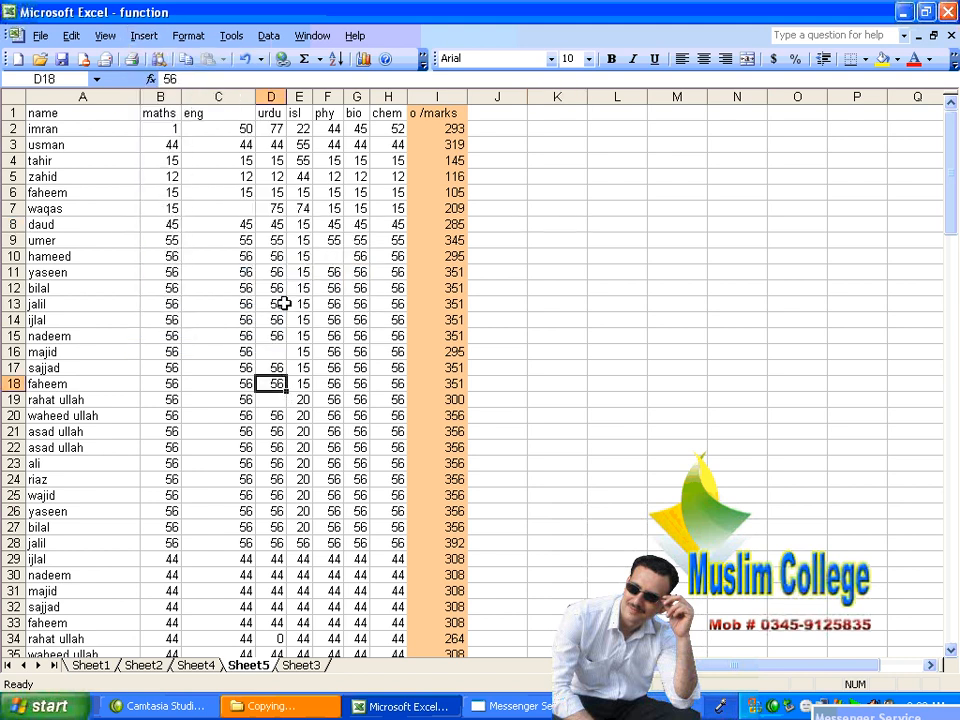
pyautogui.moveTo(282, 304); pyautogui.dragTo(284, 290)
pyautogui.click(328, 288)
pyautogui.click(283, 270)
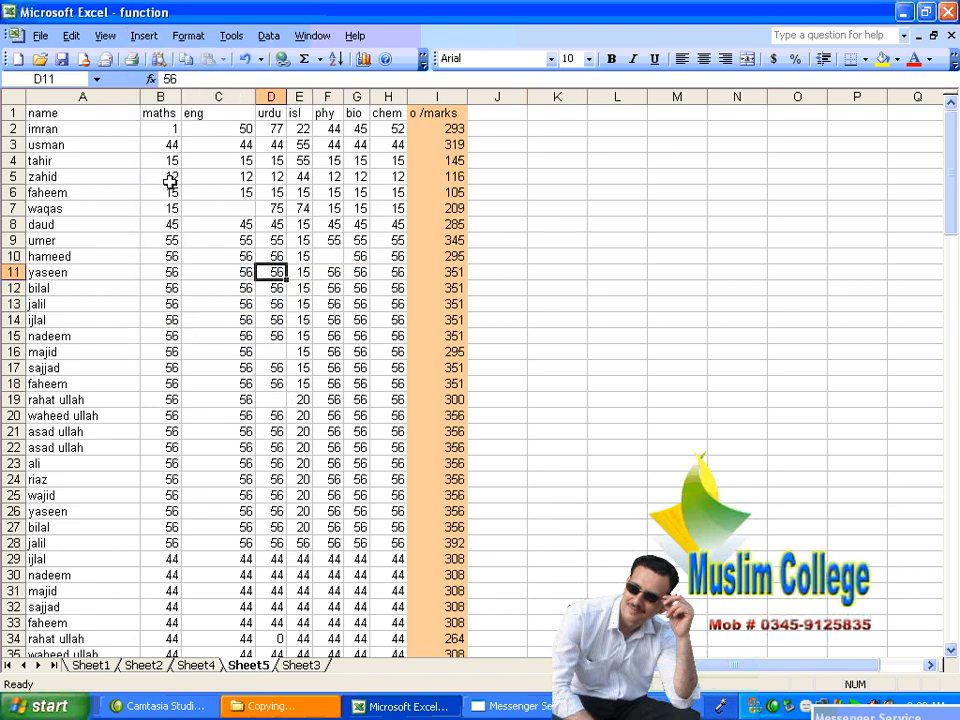
pyautogui.click(426, 284)
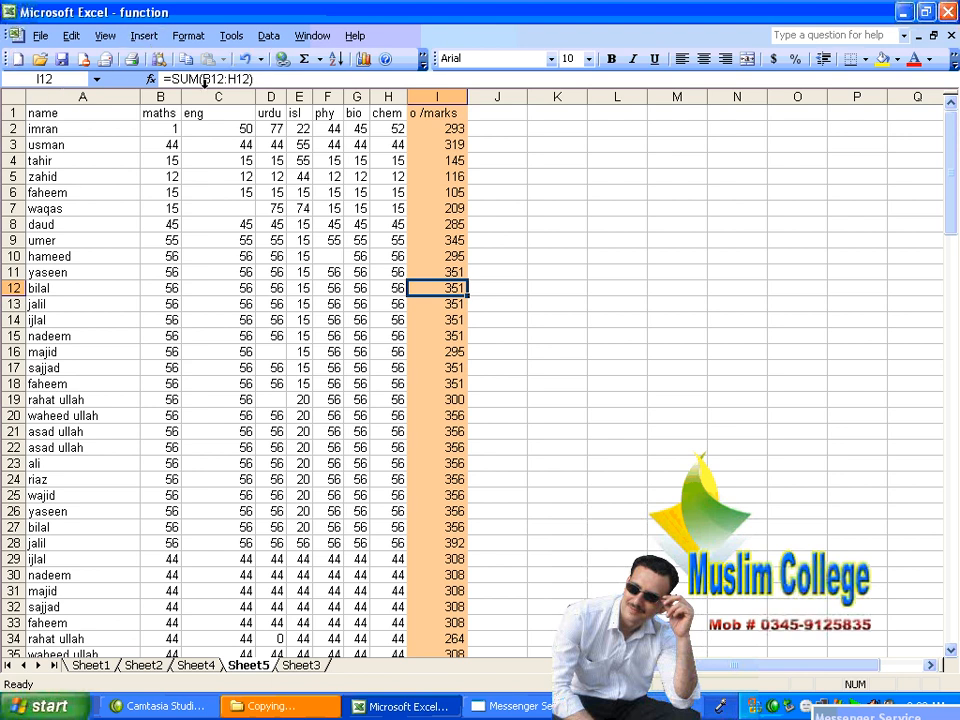
pyautogui.click(186, 129)
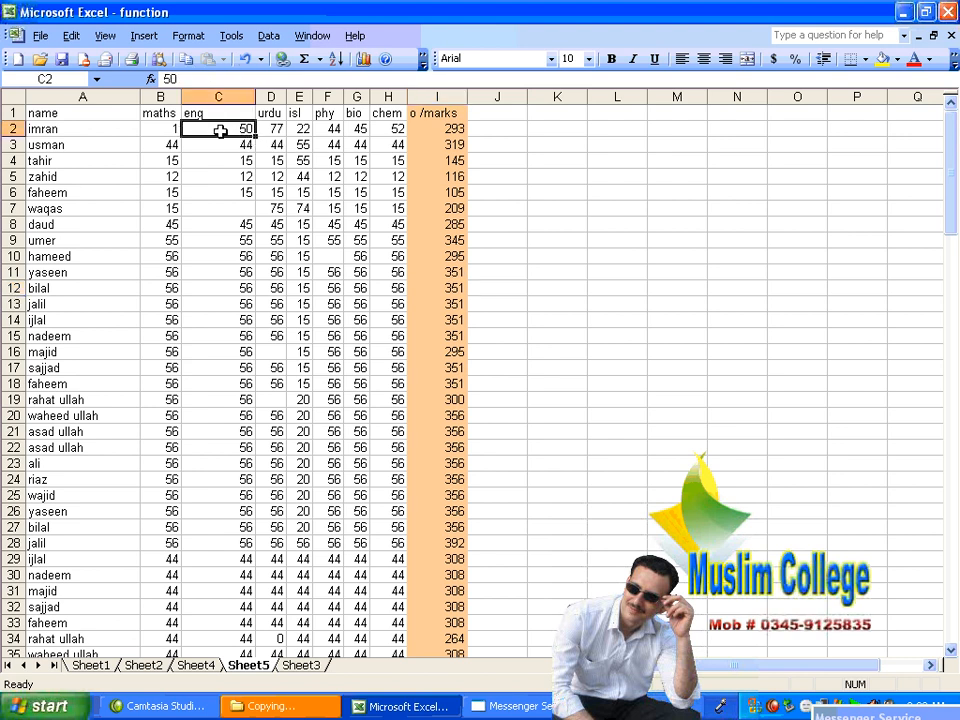
pyautogui.click(635, 366)
pyautogui.scroll(-20, 647, 407)
pyautogui.click(644, 430)
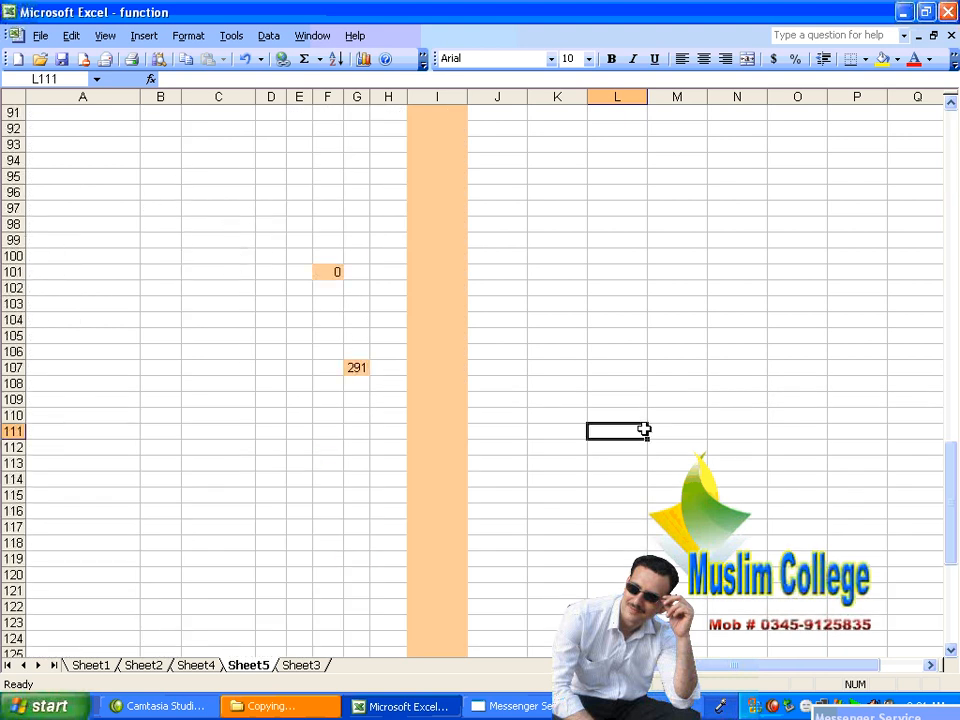
pyautogui.scroll(20, 644, 430)
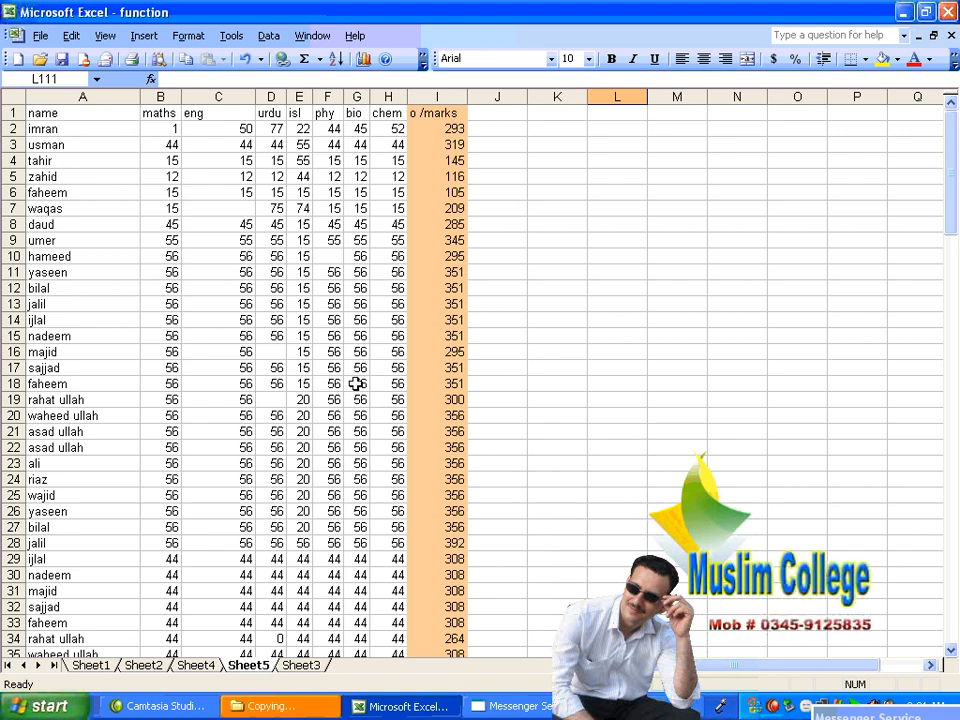
pyautogui.click(328, 304)
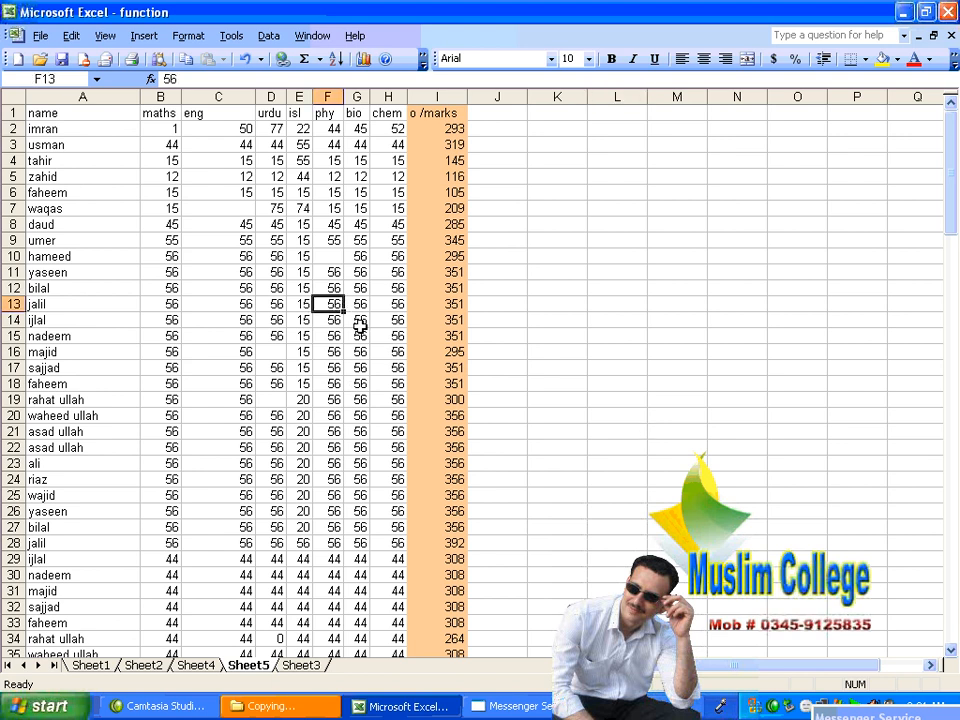
# Define the name om for the total in cell I2 (Sheet5!$I$2)
pyautogui.click(455, 130)
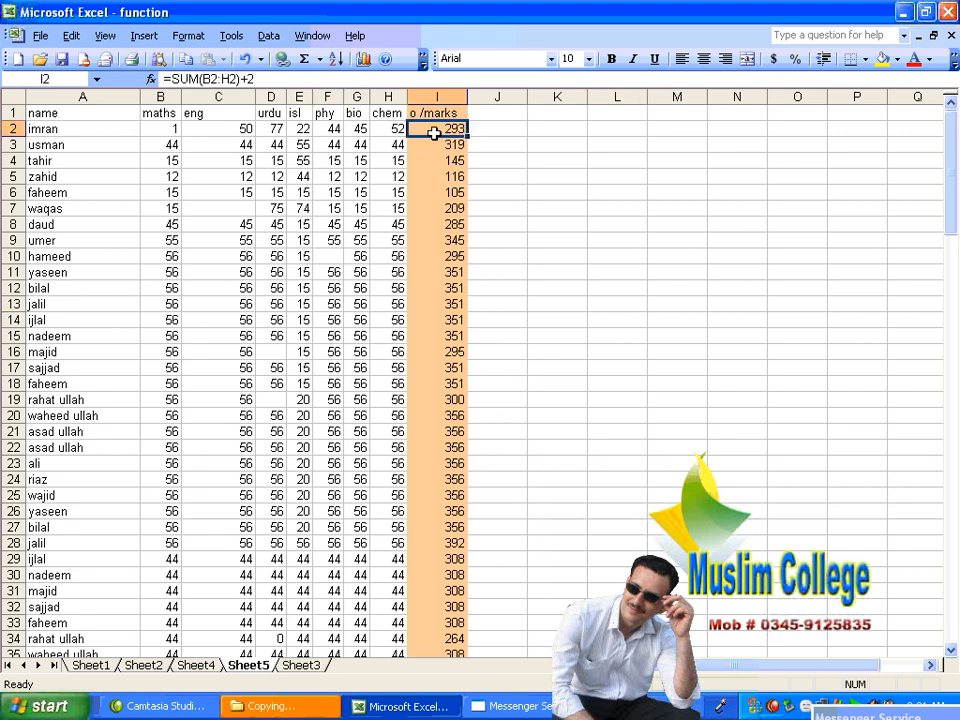
pyautogui.click(146, 36)
pyautogui.moveTo(255, 167)
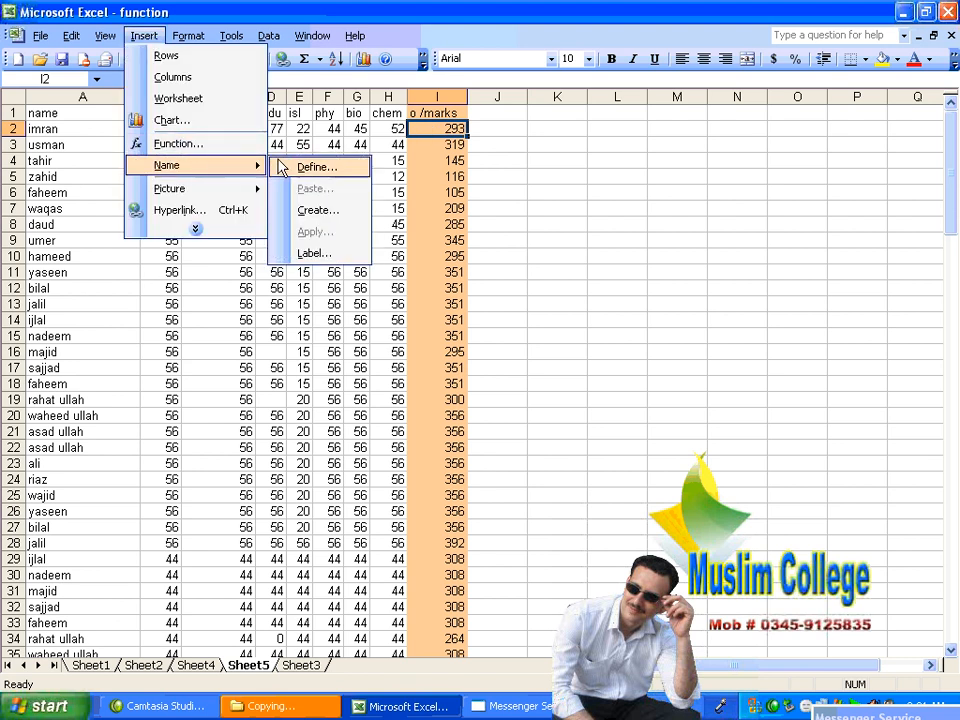
pyautogui.click(316, 168)
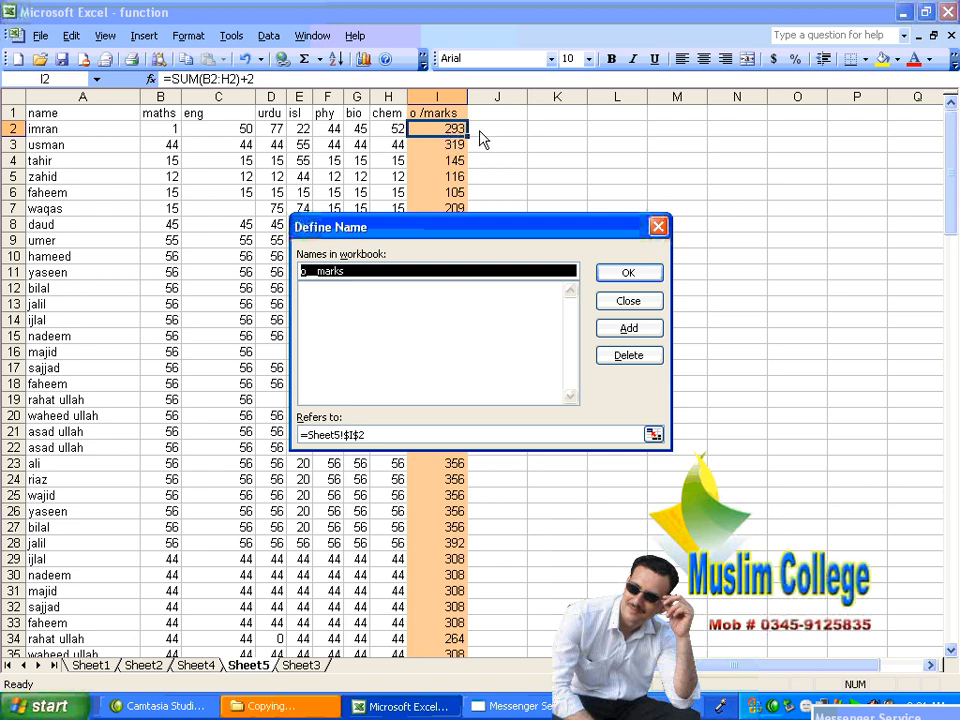
pyautogui.press('BackSpace')
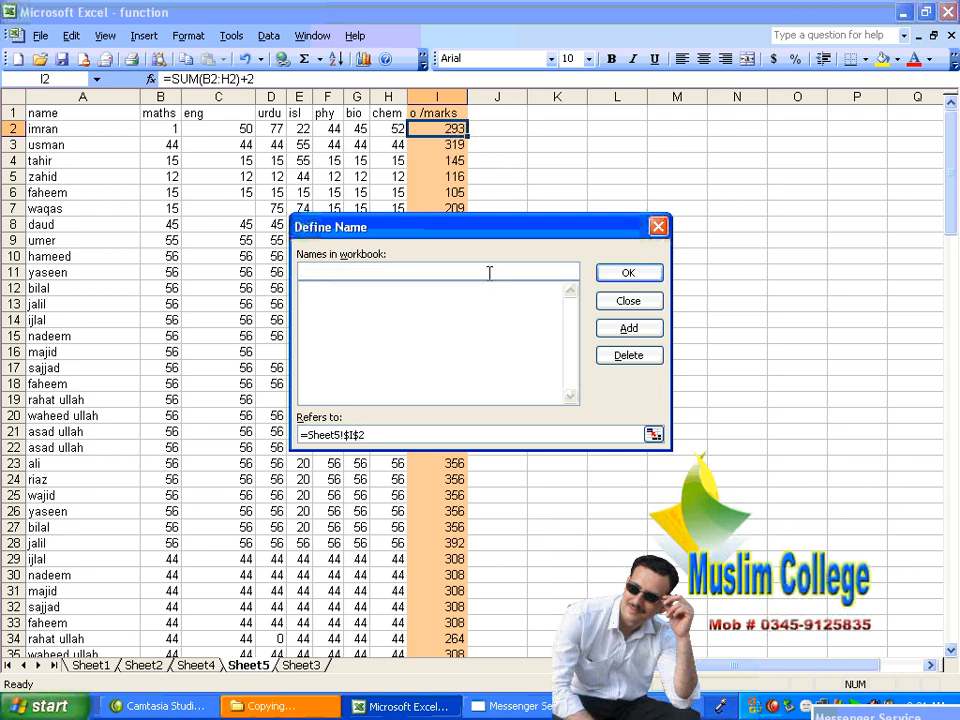
pyautogui.write('om')
pyautogui.click(630, 329)
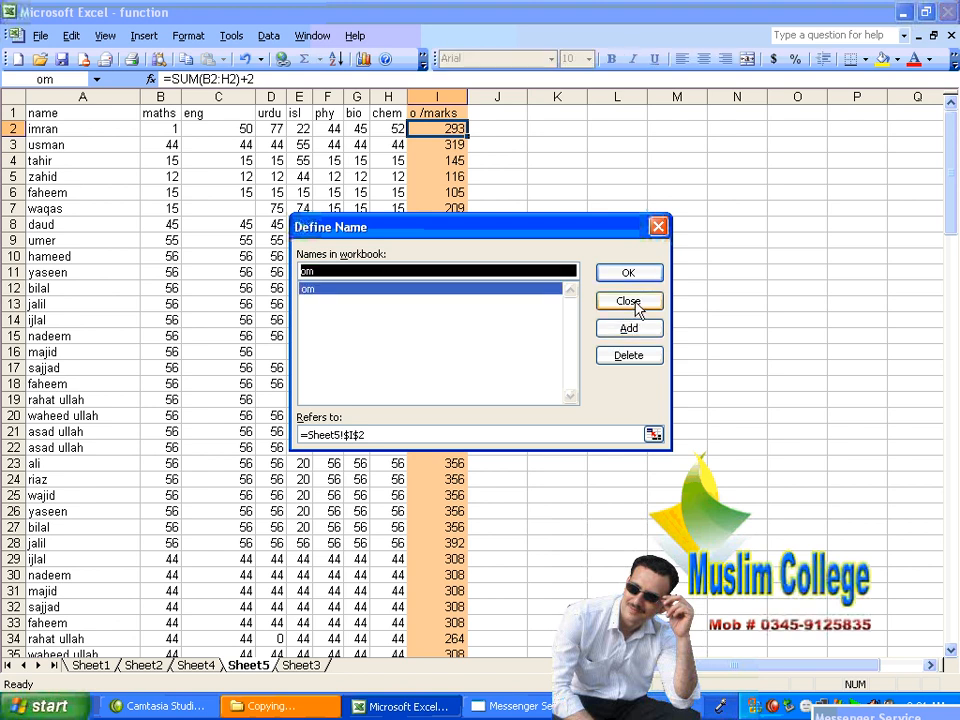
pyautogui.click(629, 301)
pyautogui.click(760, 437)
pyautogui.scroll(-20, 759, 440)
pyautogui.scroll(-8, 759, 443)
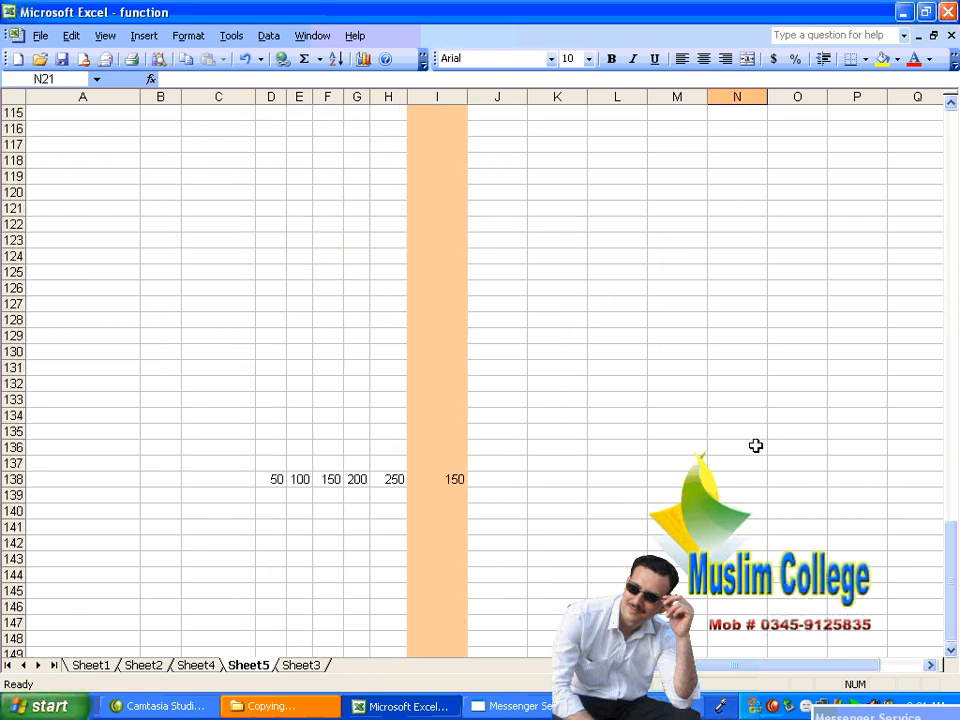
# Enter =om in cell N137 so it returns the total 293
pyautogui.click(714, 461)
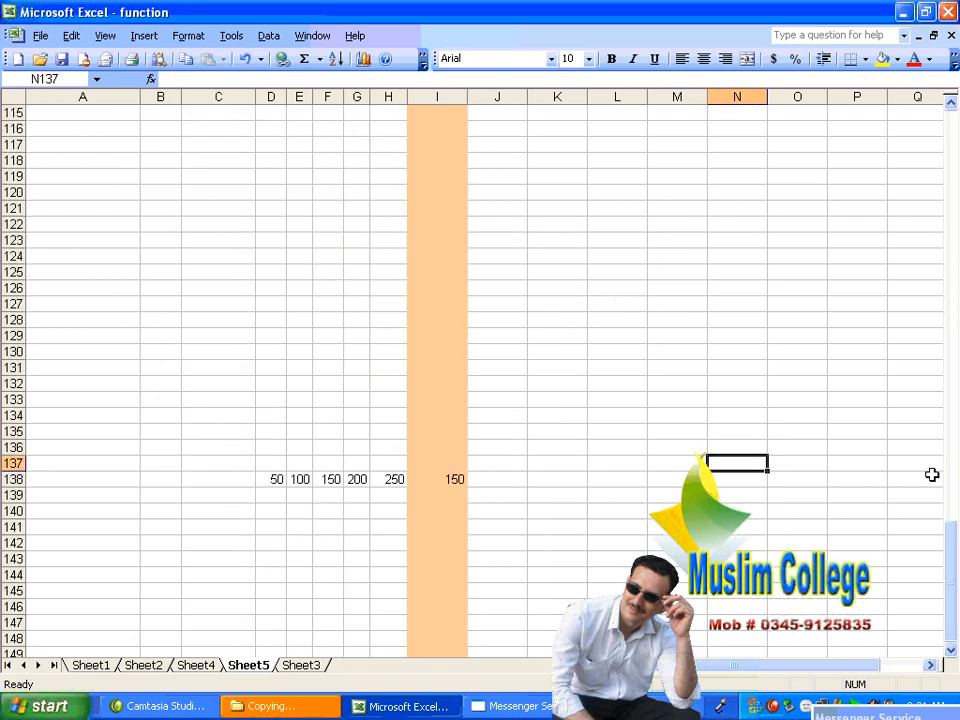
pyautogui.write('=om')
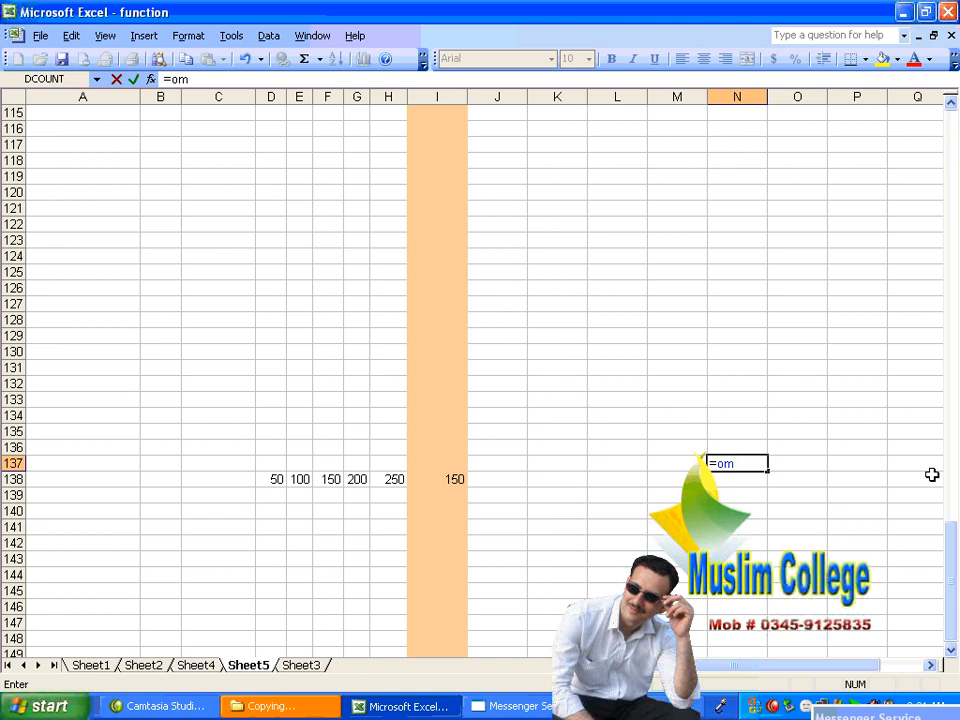
pyautogui.press('Return')
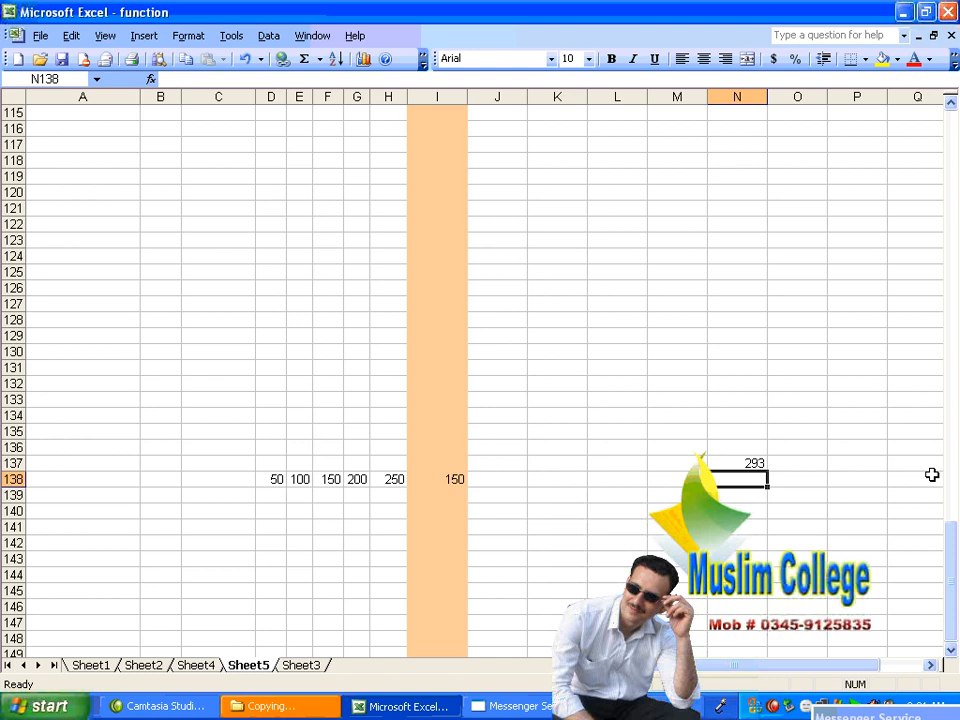
pyautogui.press('Up')
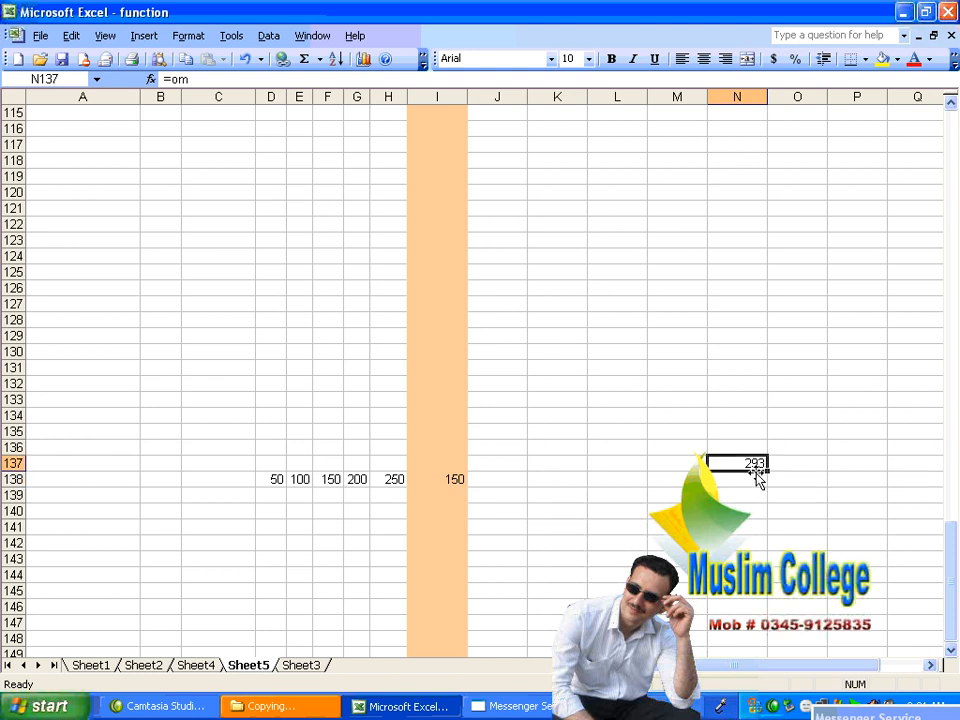
pyautogui.scroll(20, 475, 398)
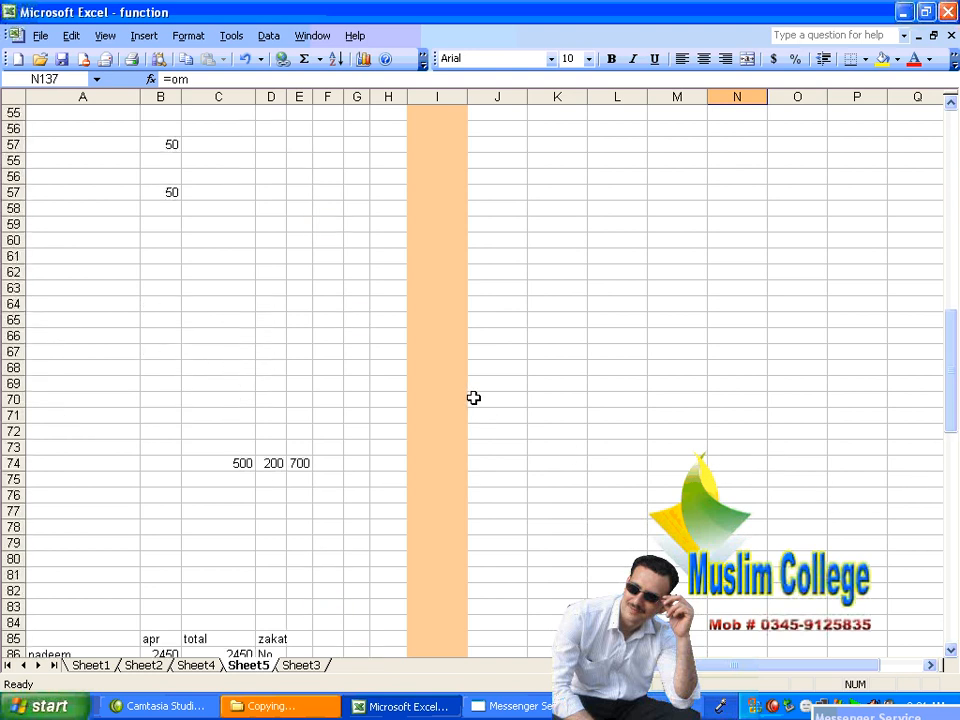
pyautogui.scroll(4, 475, 398)
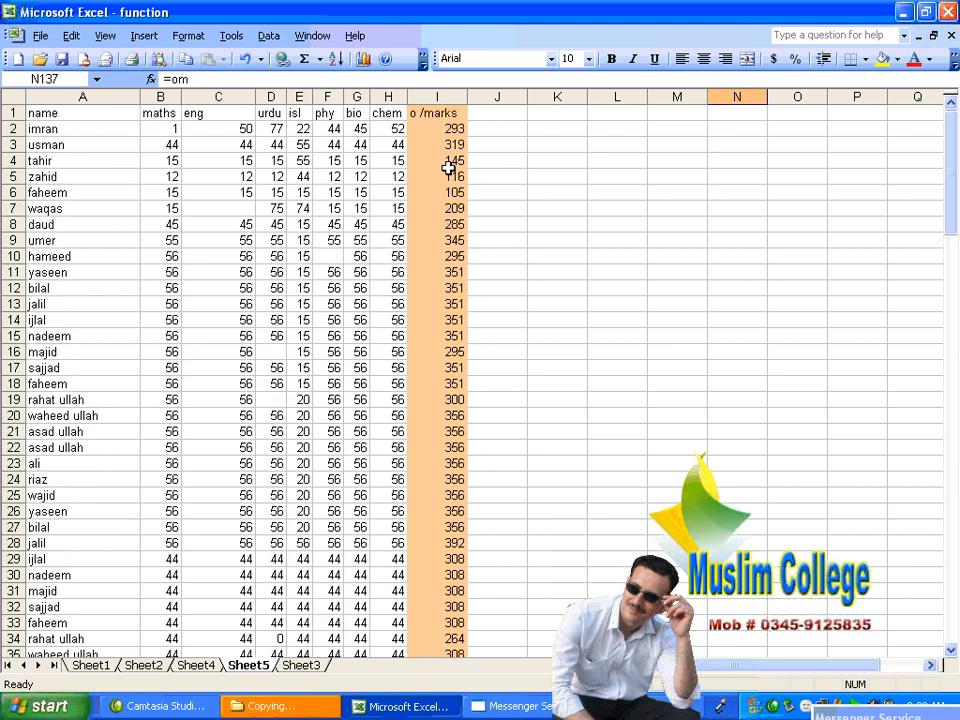
pyautogui.click(435, 133)
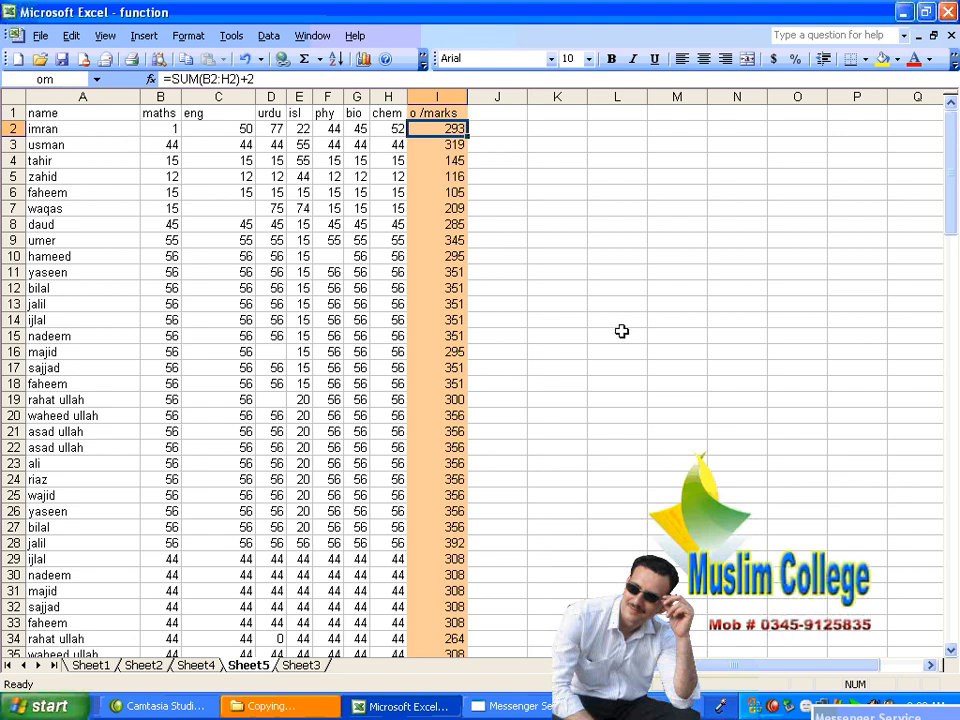
pyautogui.click(451, 367)
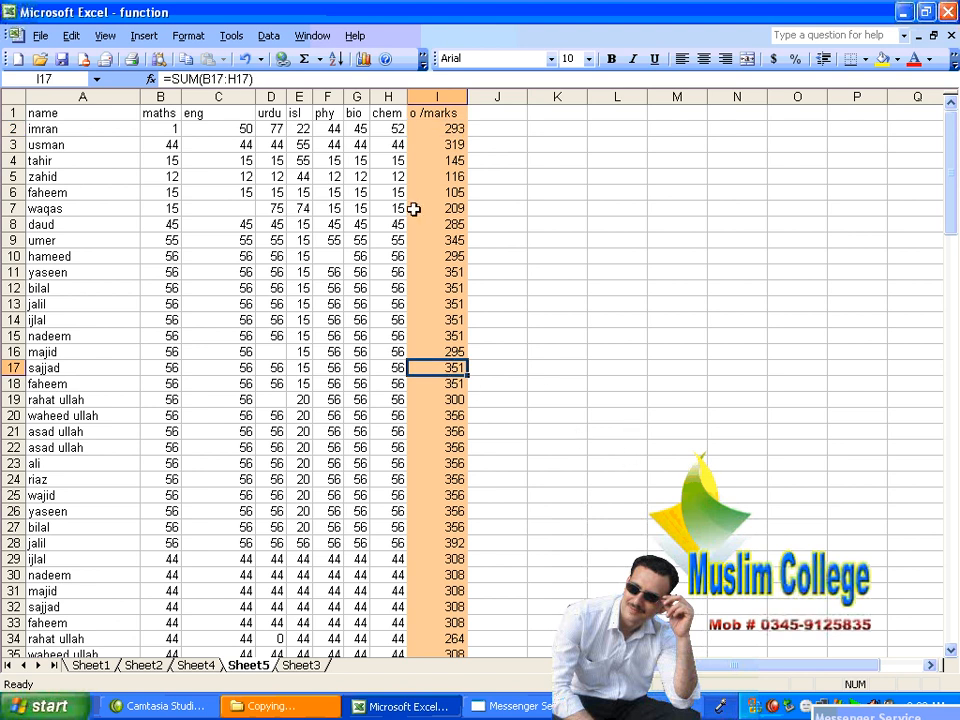
# Define the name oo referring to Sheet5!$I$17
pyautogui.click(144, 36)
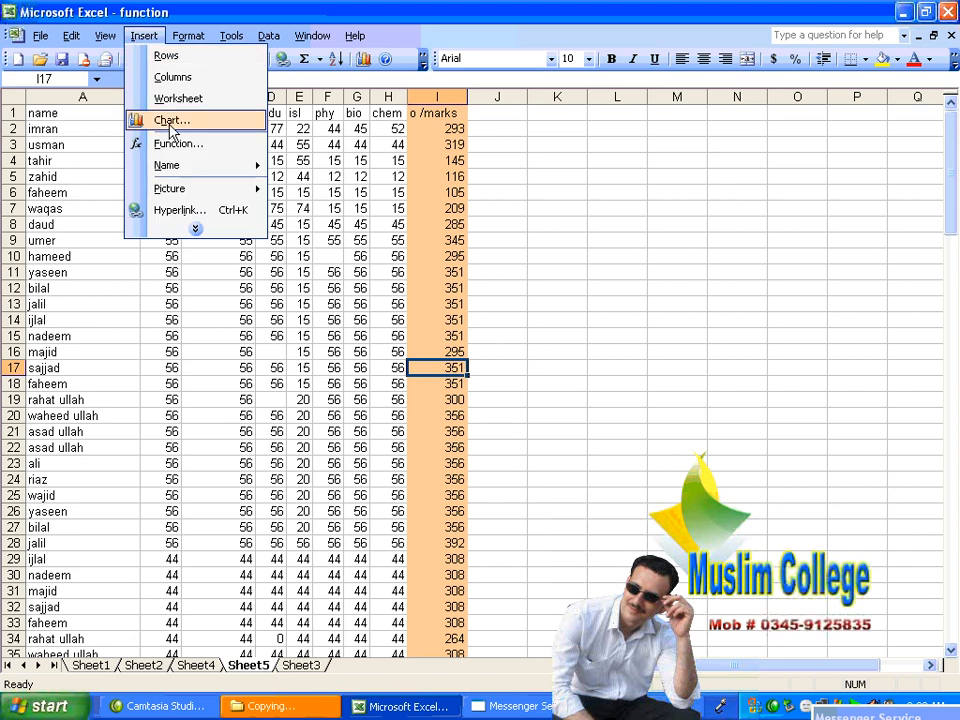
pyautogui.moveTo(257, 171)
pyautogui.click(311, 165)
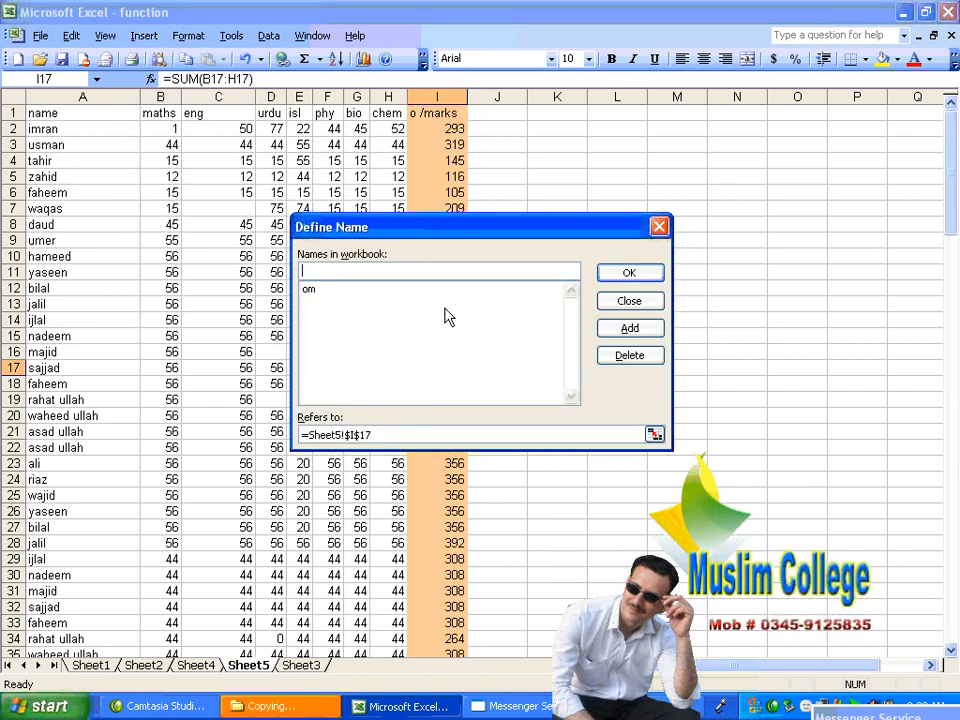
pyautogui.write('oo')
pyautogui.click(628, 327)
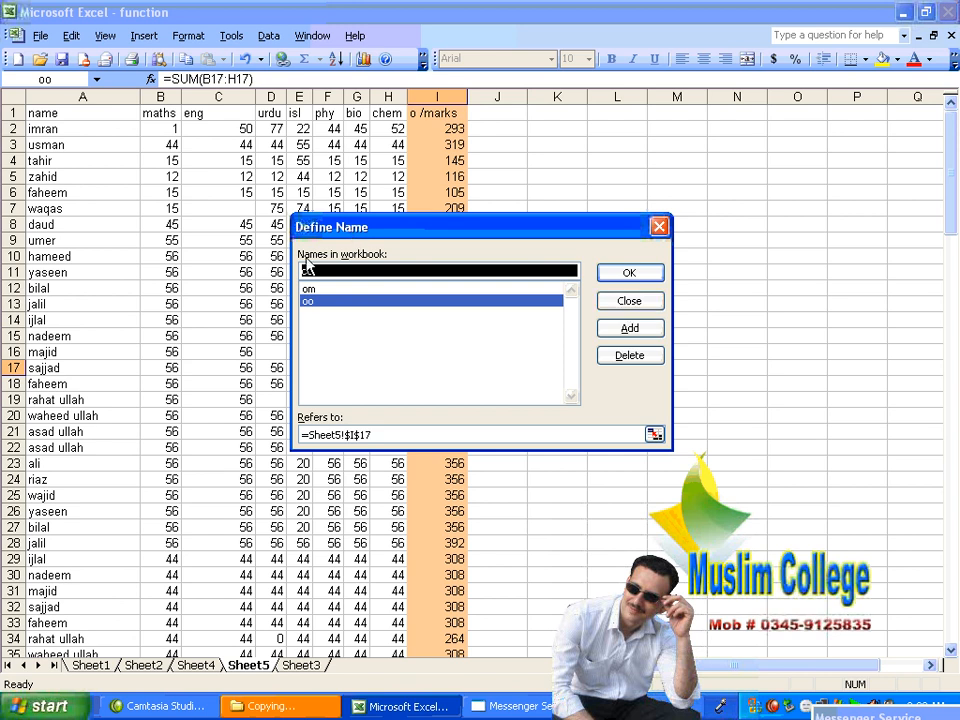
pyautogui.click(629, 300)
pyautogui.scroll(-13, 705, 346)
pyautogui.scroll(-20, 705, 346)
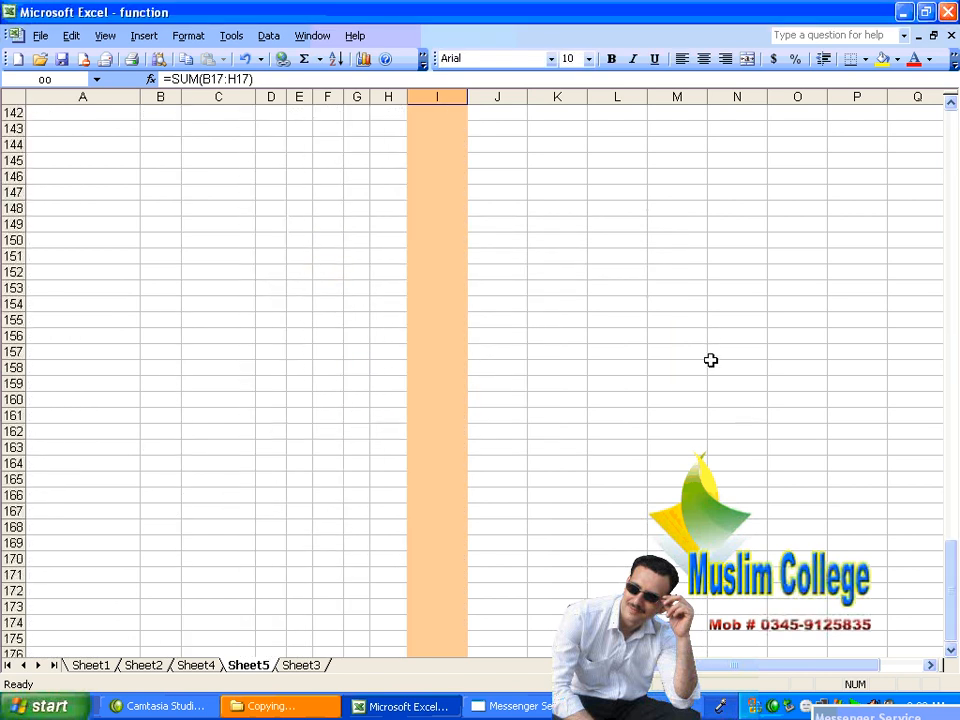
# Enter =oo+om in cell M239, which returns 644
pyautogui.click(681, 419)
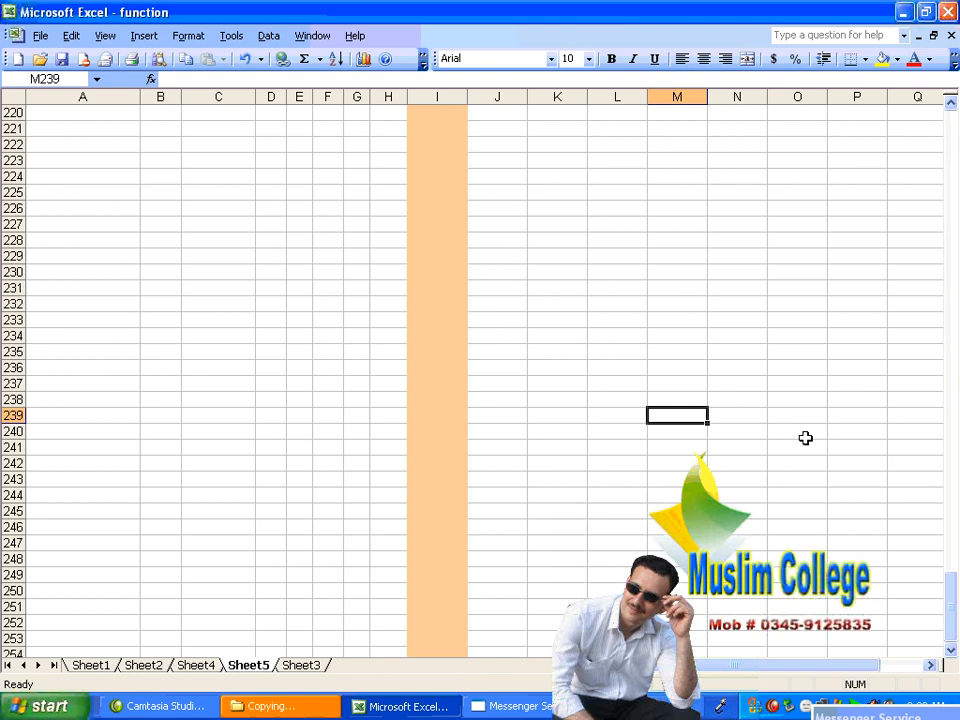
pyautogui.write('=oo')
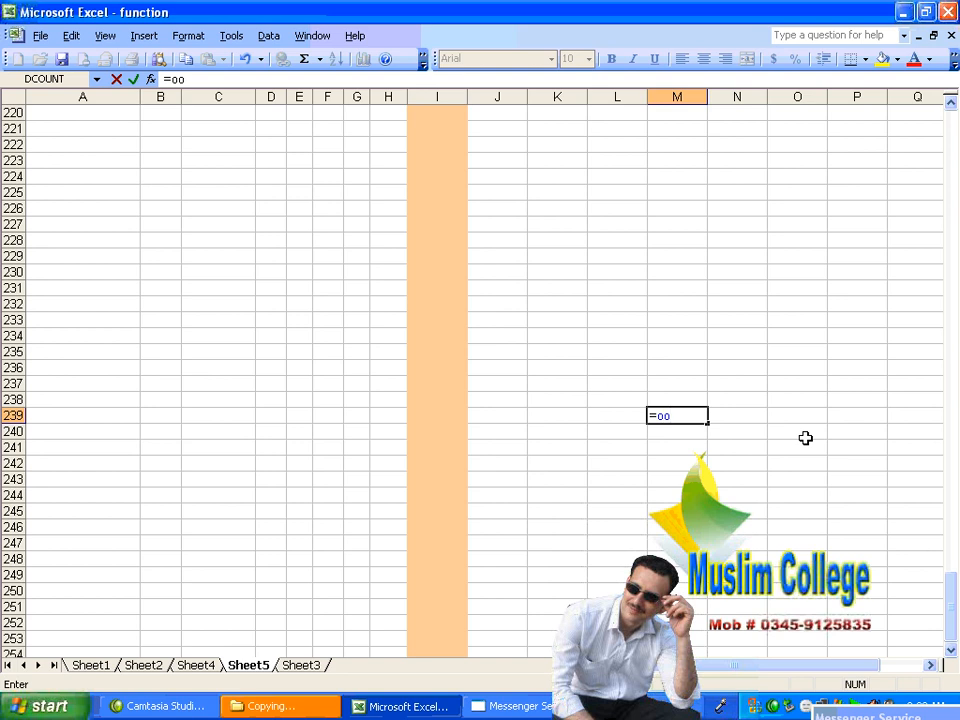
pyautogui.write('+om')
pyautogui.press('Return')
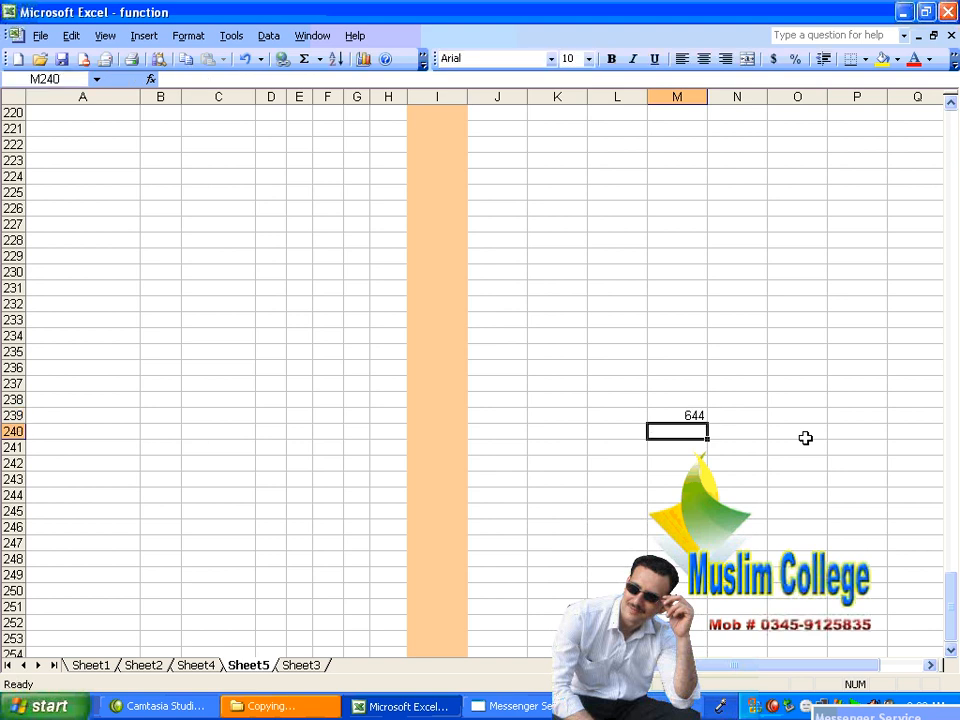
# Clear the =oo+om formula from M239 and return to the top of the sheet
pyautogui.press('Up')
pyautogui.press('Delete')
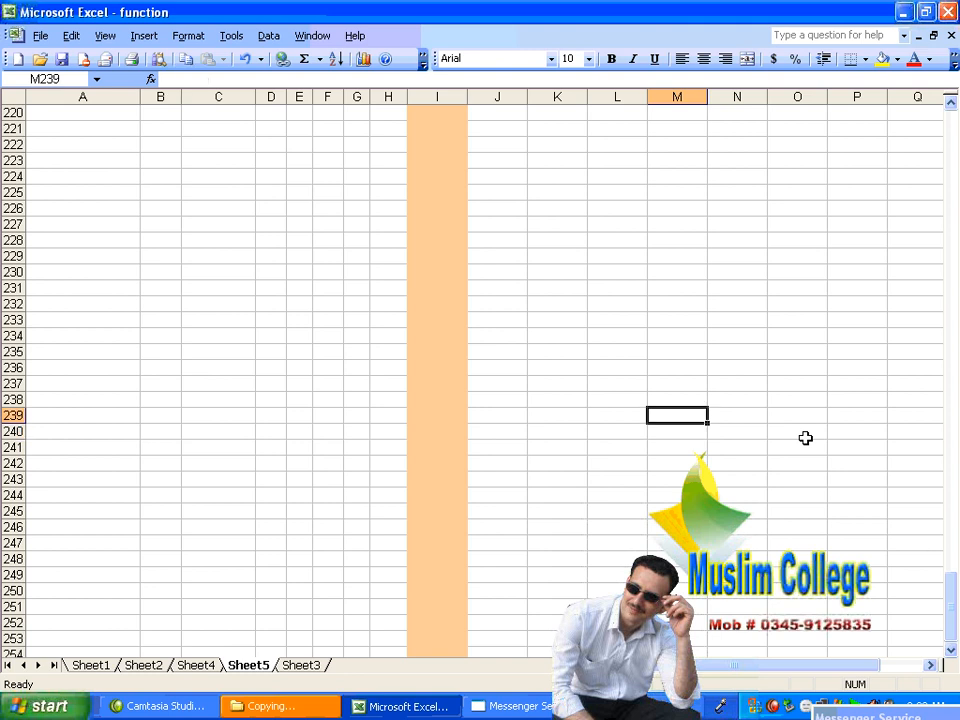
pyautogui.scroll(20, 805, 437)
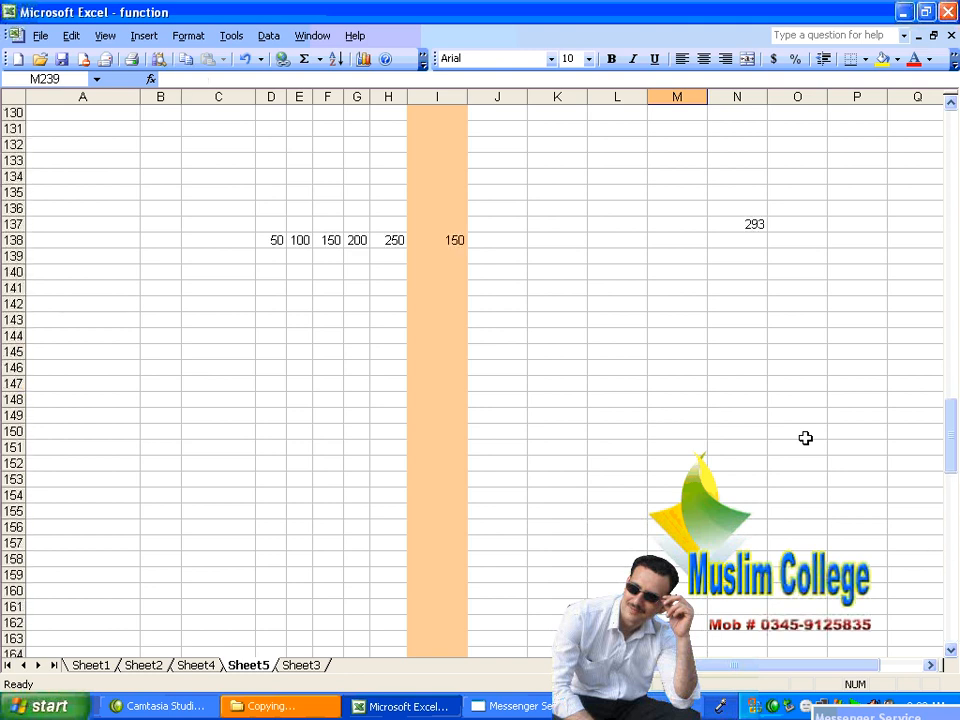
pyautogui.scroll(20, 805, 437)
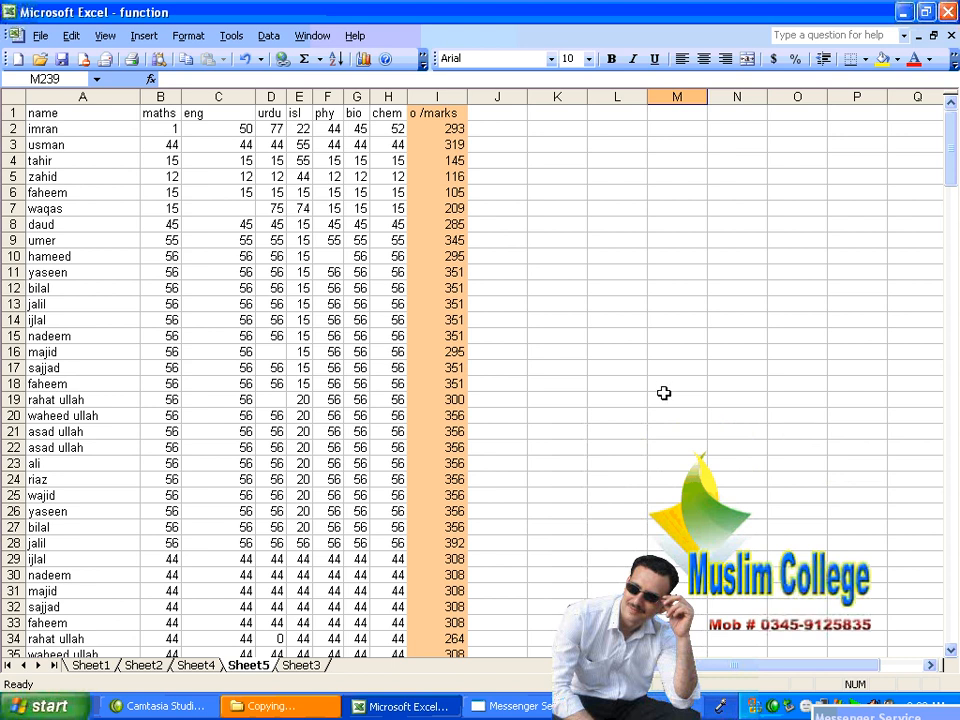
pyautogui.click(424, 126)
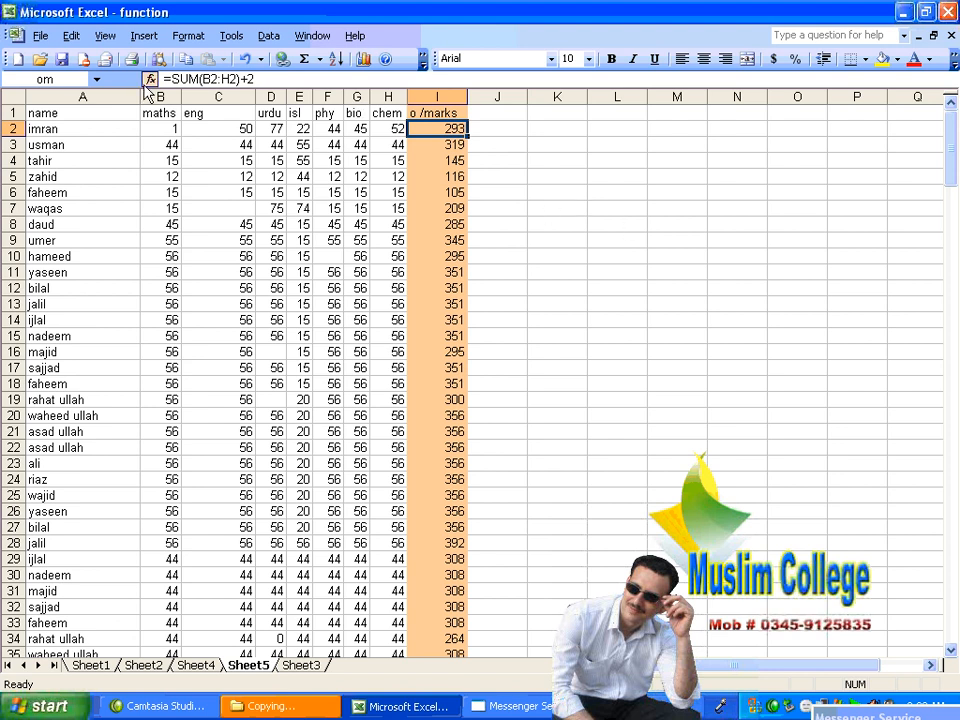
pyautogui.click(626, 180)
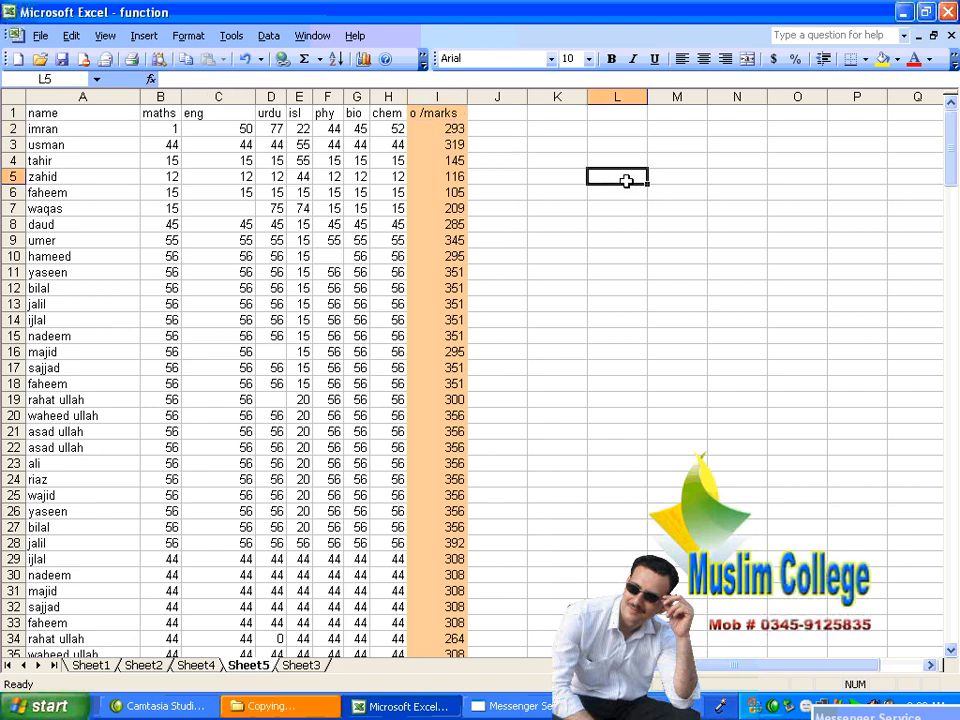
pyautogui.press('Up')
pyautogui.press('Up')
pyautogui.press('Left')
pyautogui.hotkey('ctrl', 'Left')
pyautogui.hotkey('ctrl', 'Left')
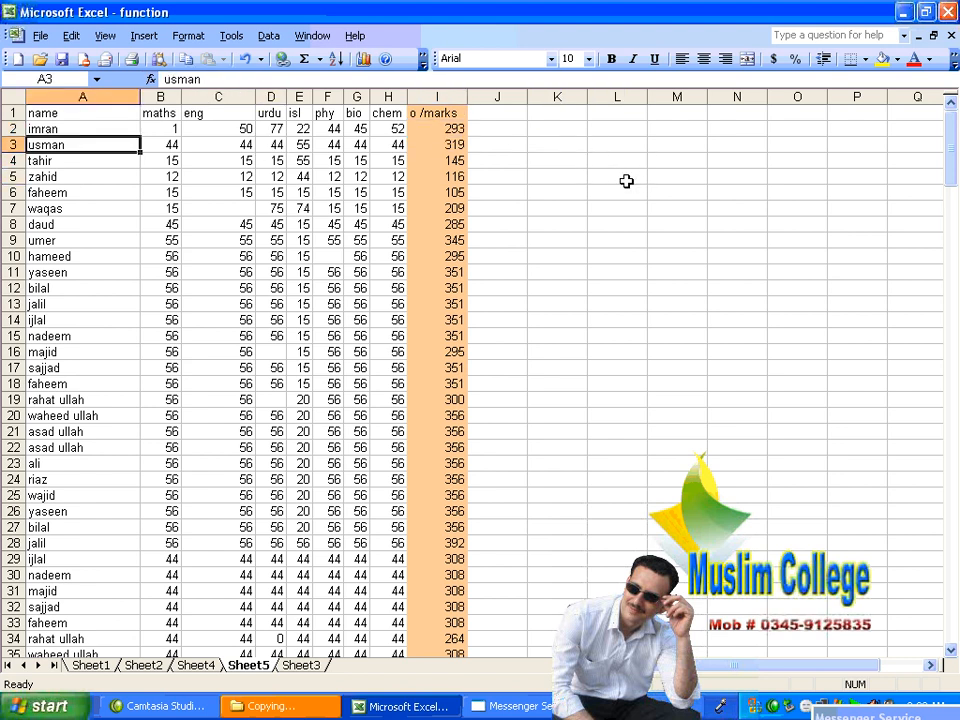
pyautogui.press('Right')
pyautogui.press('Right')
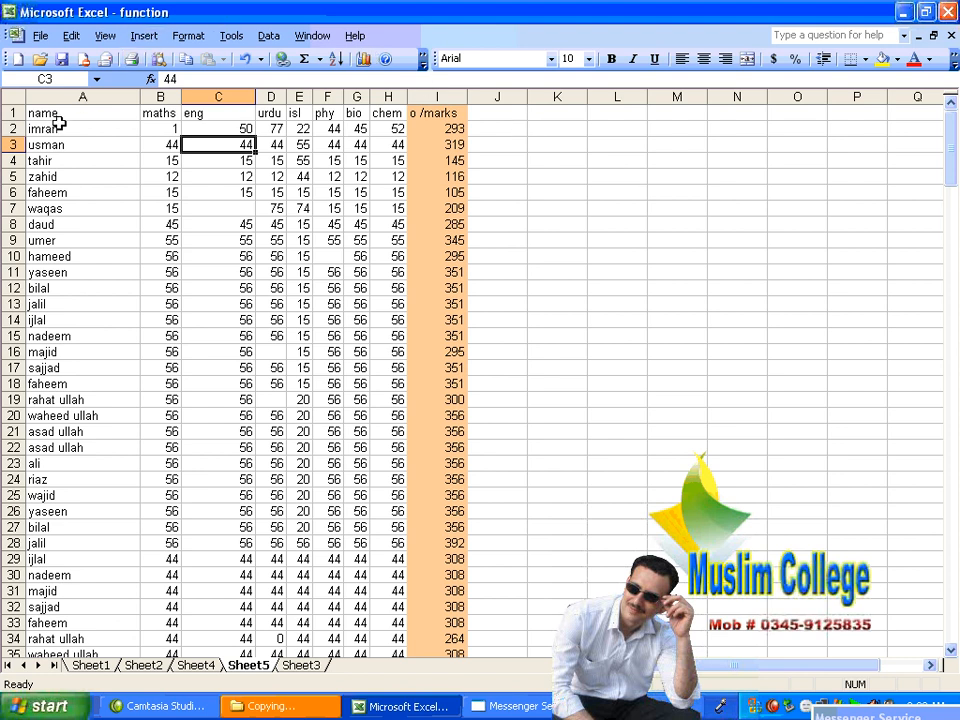
# Select the marks table from A1 and bring up Create Names with Top row and Left column
pyautogui.moveTo(43, 116); pyautogui.dragTo(424, 431)
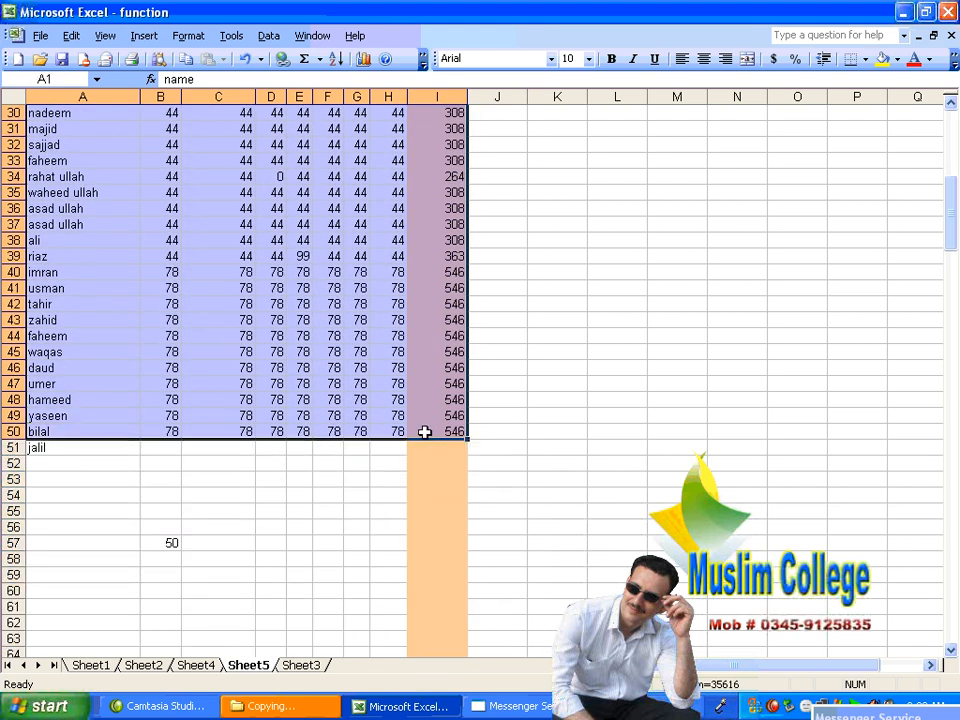
pyautogui.click(143, 36)
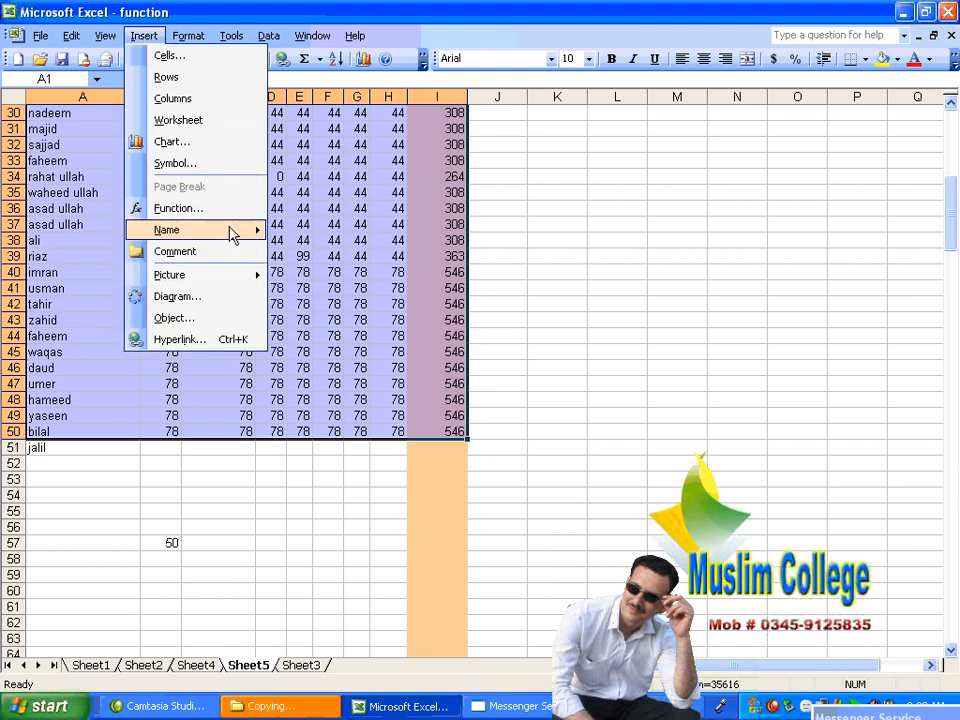
pyautogui.moveTo(231, 231)
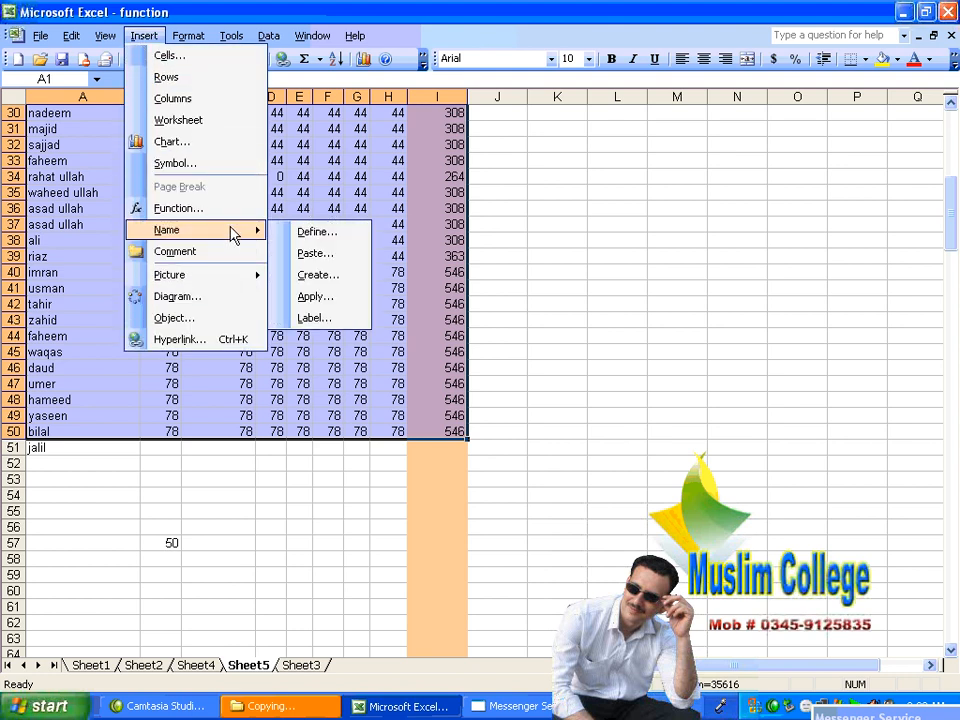
pyautogui.click(338, 282)
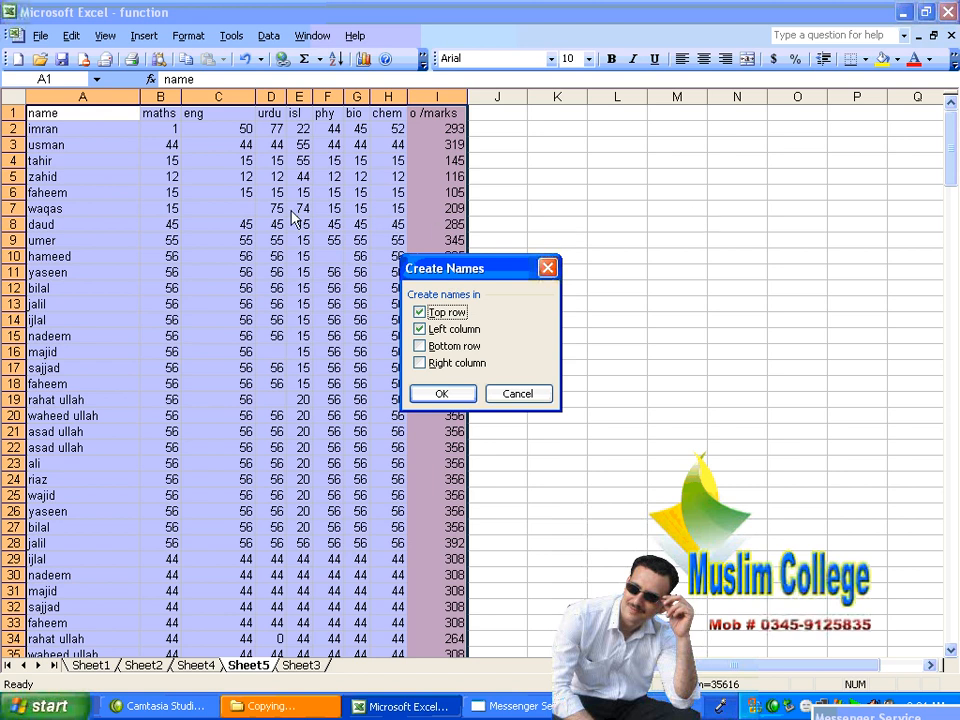
pyautogui.moveTo(479, 272); pyautogui.dragTo(662, 208)
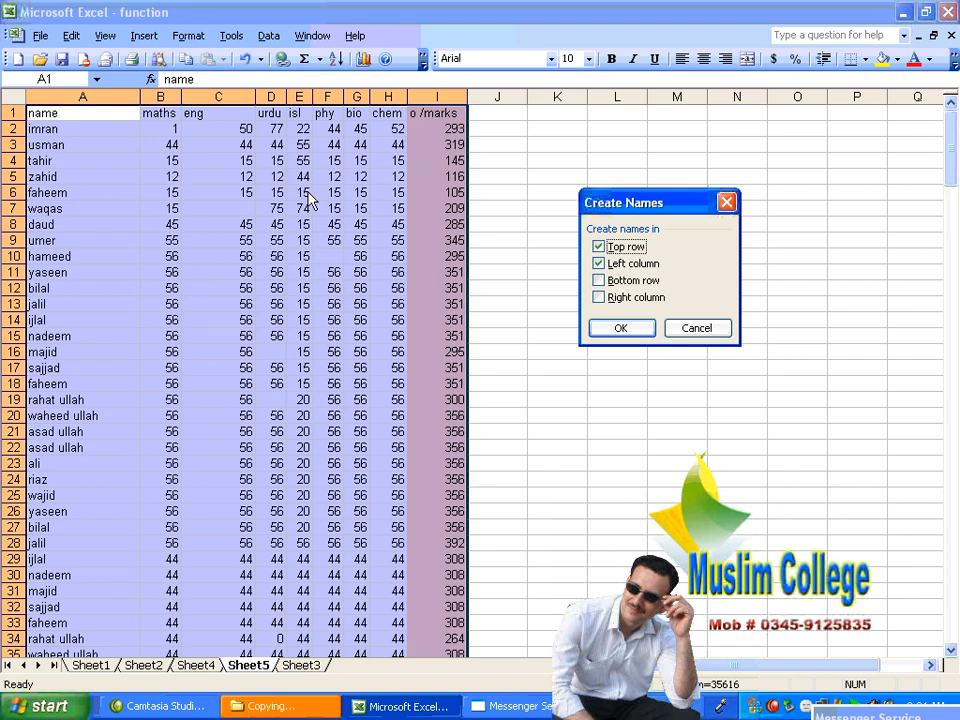
# Create the names, accepting replacement of existing definitions like faheem, daud and waheed_ullah
pyautogui.click(622, 331)
pyautogui.click(407, 409)
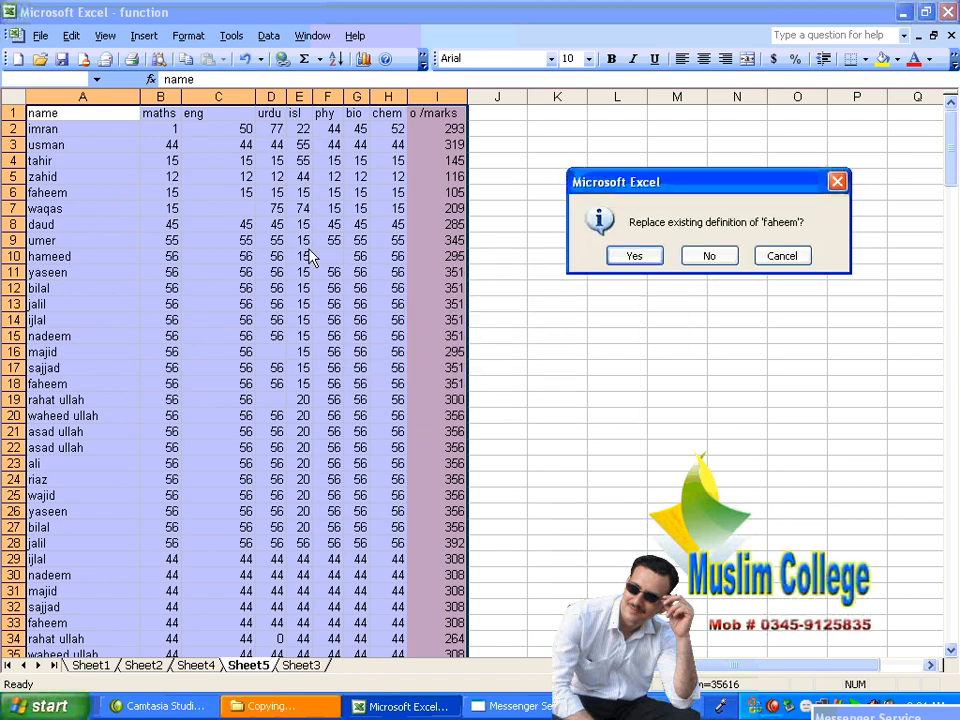
pyautogui.click(629, 258)
pyautogui.click(629, 258)
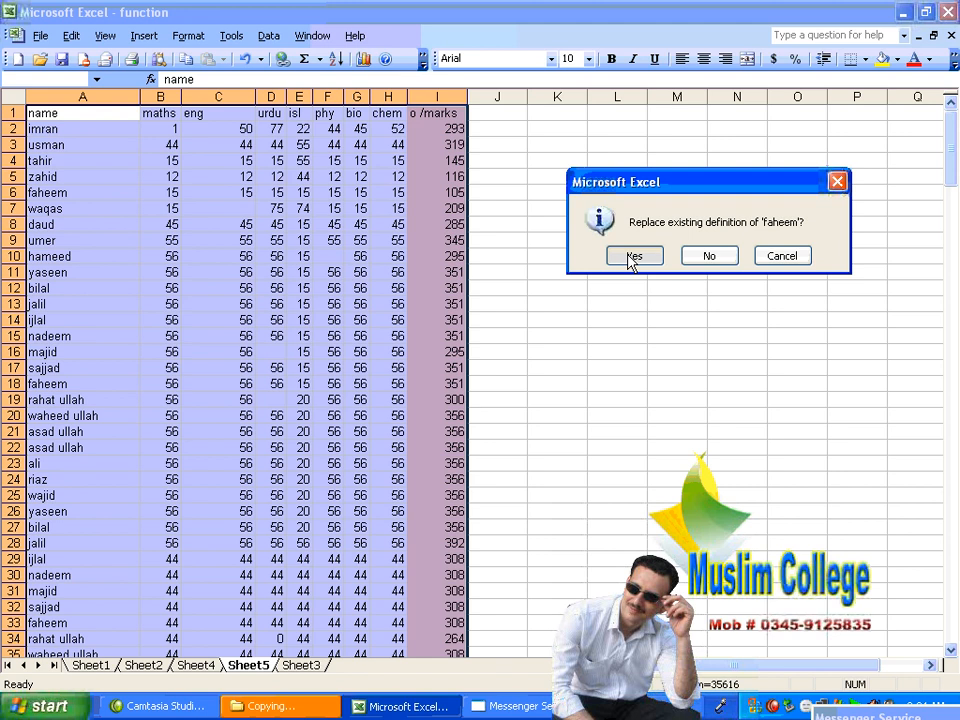
pyautogui.click(632, 258)
pyautogui.click(405, 408)
pyautogui.click(407, 408)
pyautogui.click(408, 408)
pyautogui.click(407, 408)
pyautogui.click(407, 408)
pyautogui.click(407, 408)
pyautogui.click(407, 408)
pyautogui.click(407, 408)
pyautogui.click(407, 408)
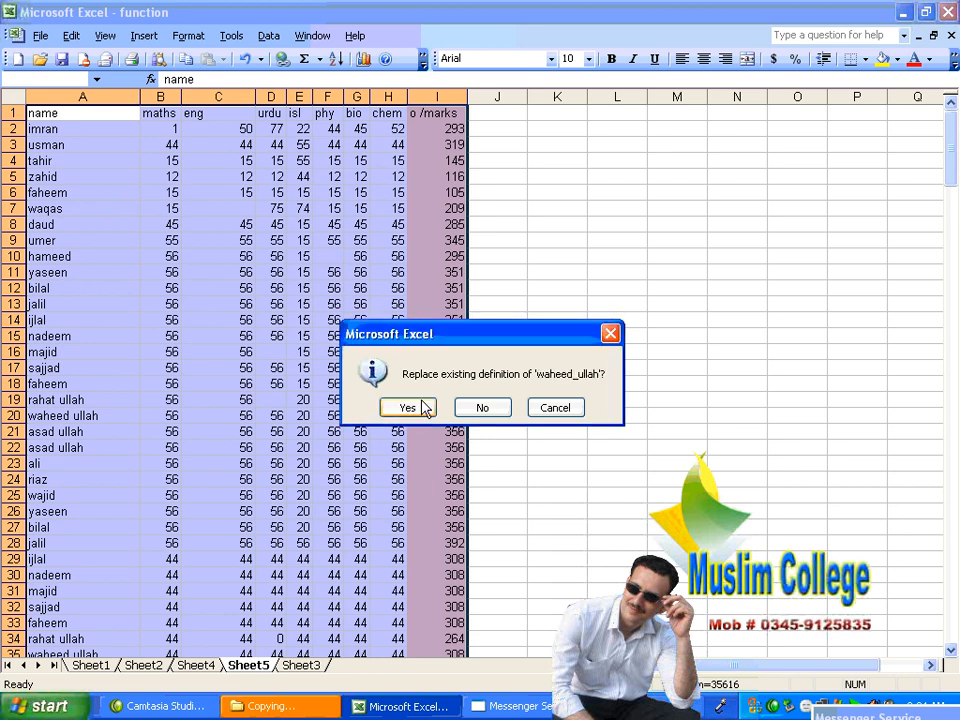
pyautogui.click(410, 408)
pyautogui.click(428, 406)
pyautogui.click(428, 406)
pyautogui.click(428, 406)
pyautogui.click(428, 406)
pyautogui.click(428, 407)
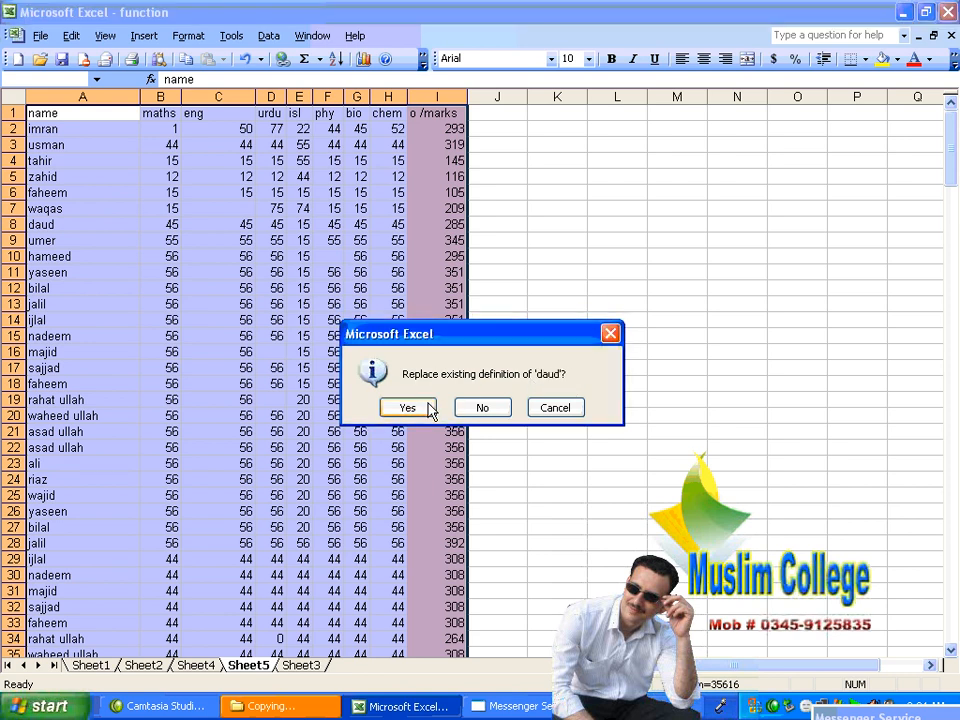
pyautogui.click(428, 407)
pyautogui.click(428, 407)
pyautogui.click(428, 407)
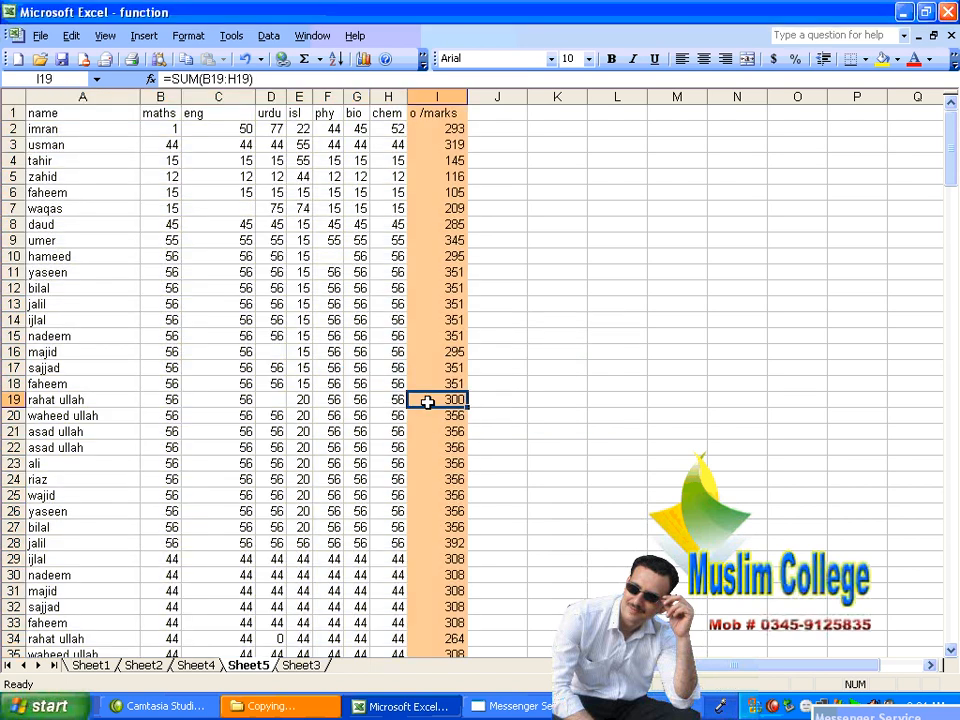
pyautogui.click(634, 306)
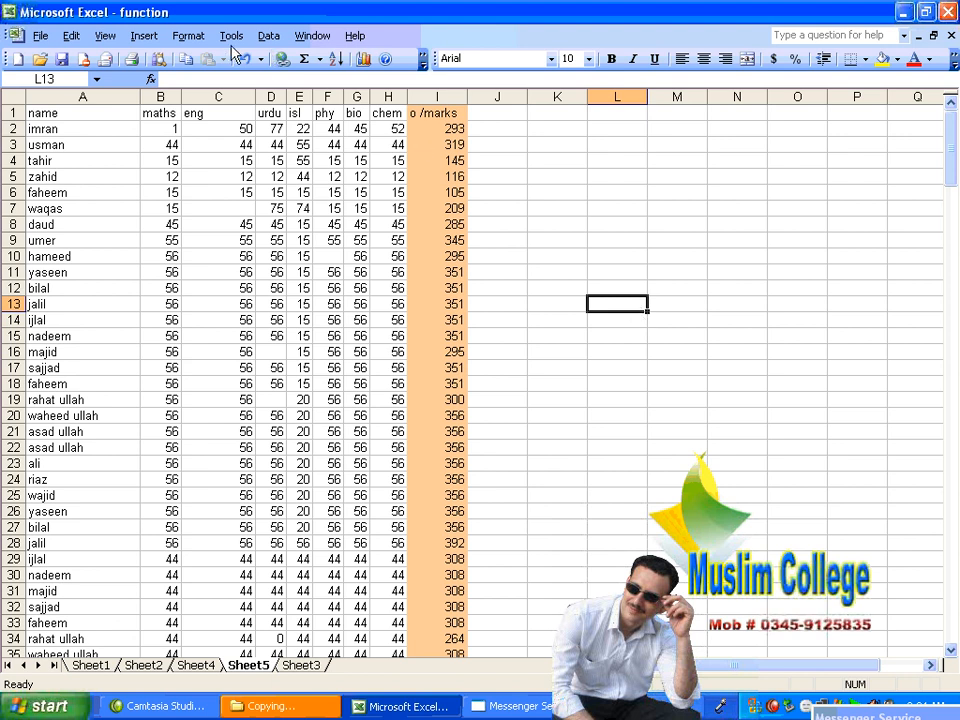
pyautogui.click(143, 36)
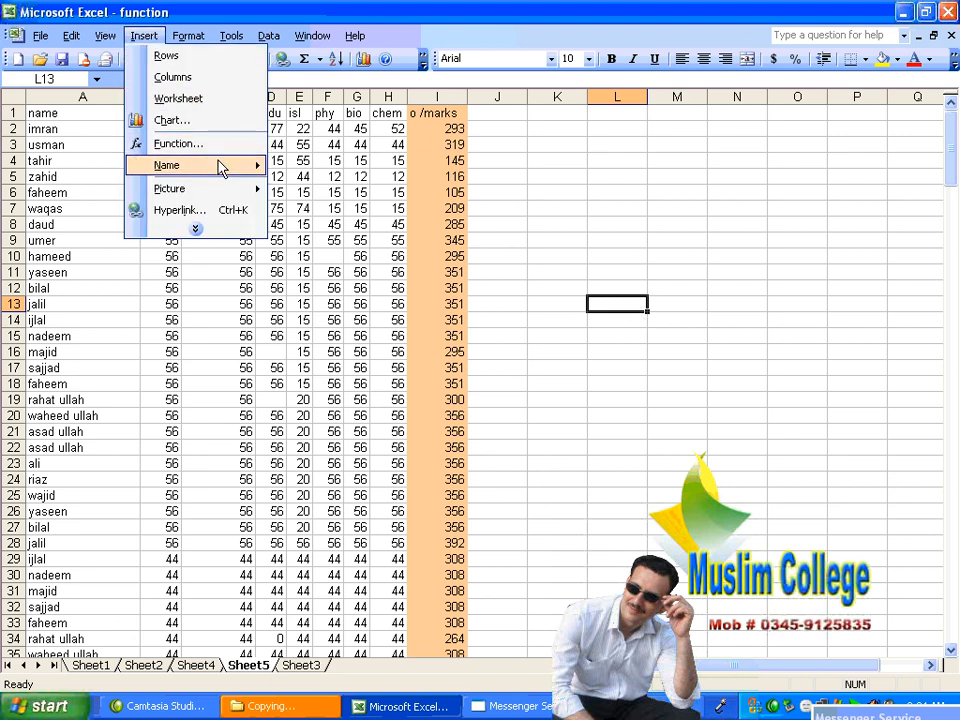
pyautogui.moveTo(221, 166)
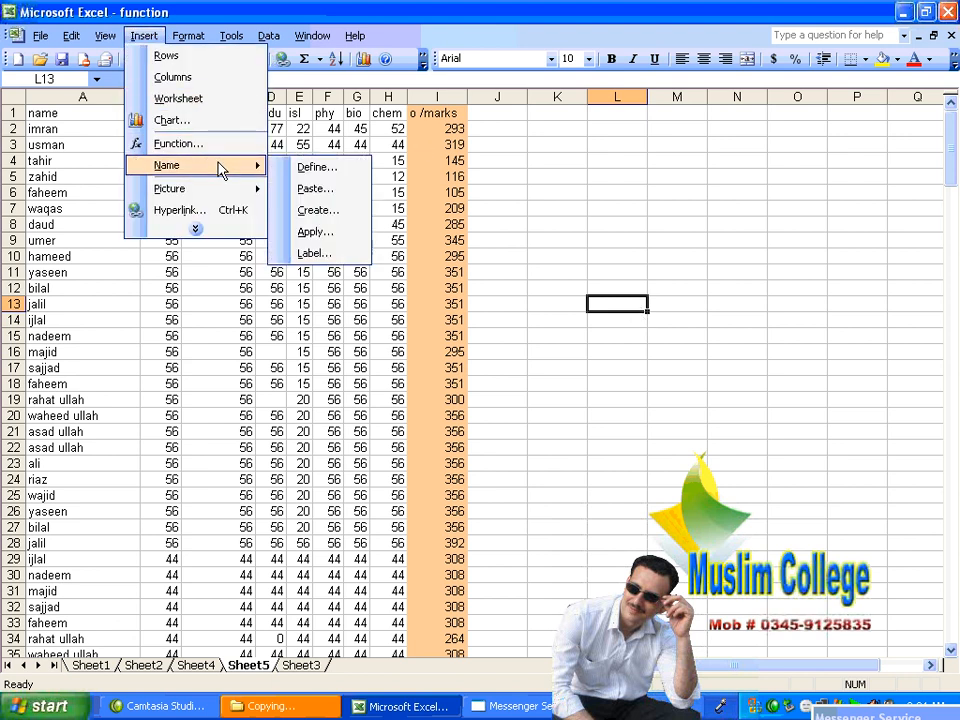
pyautogui.click(287, 173)
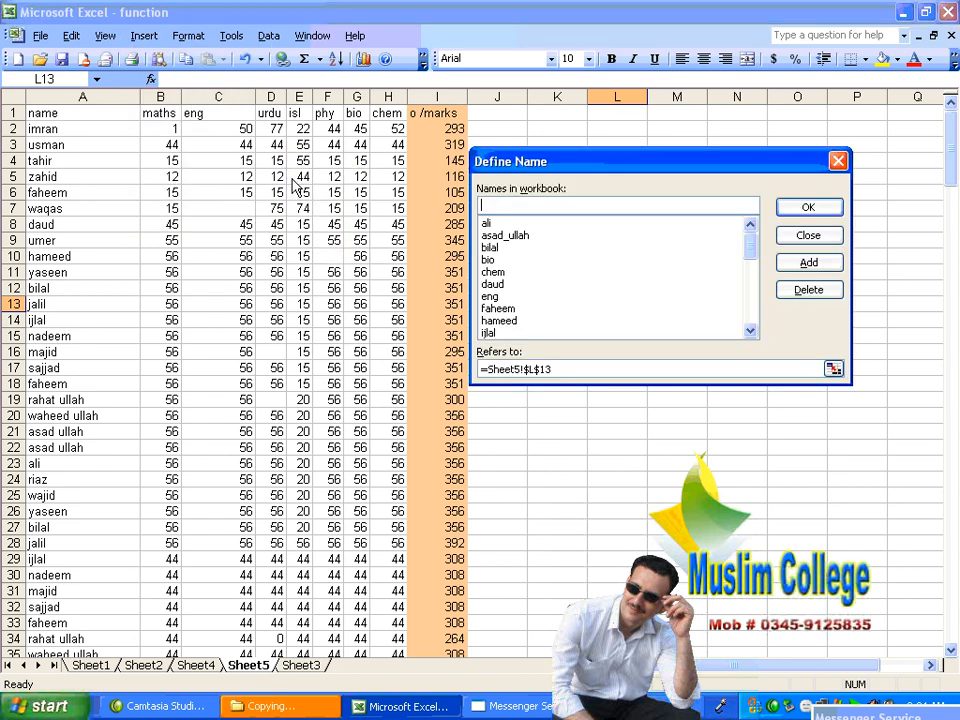
pyautogui.moveTo(758, 258); pyautogui.dragTo(758, 207)
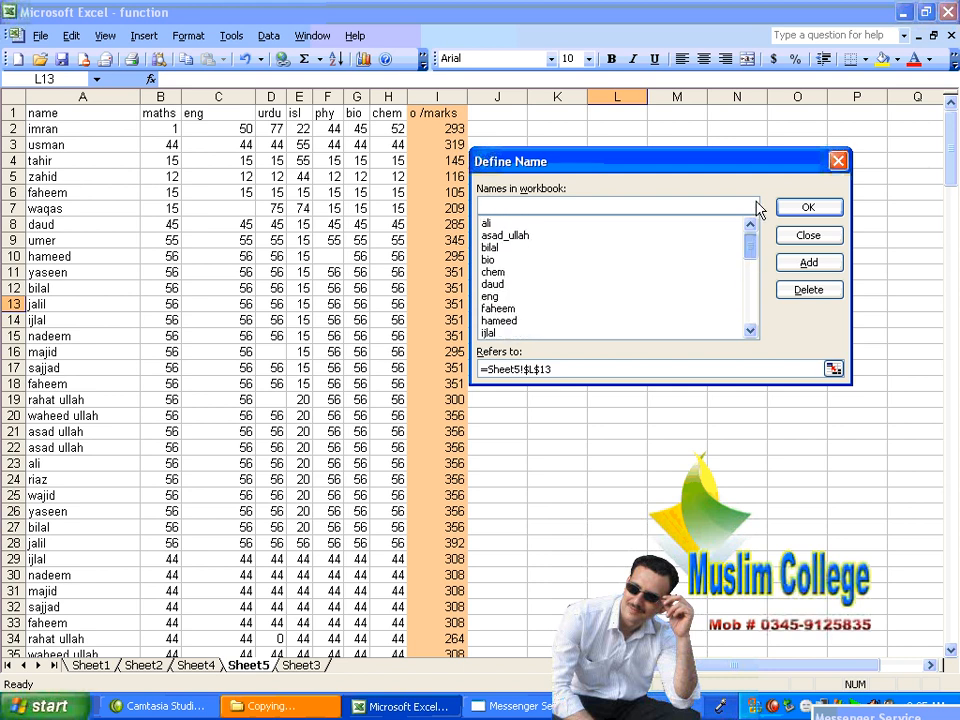
pyautogui.moveTo(757, 203); pyautogui.dragTo(777, 205)
pyautogui.click(808, 236)
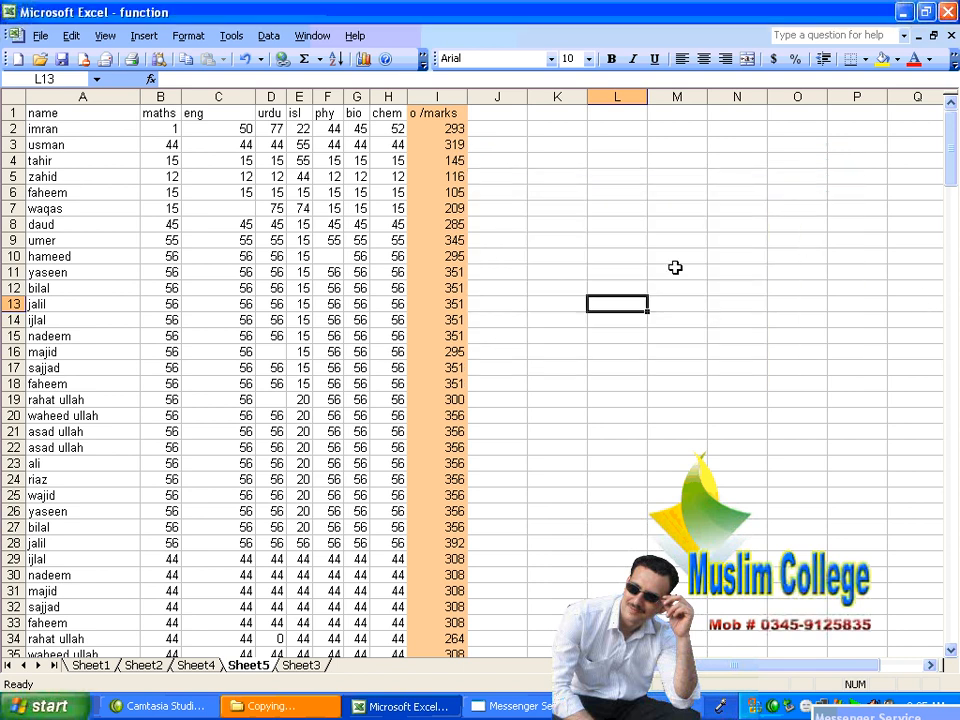
pyautogui.scroll(-20, 675, 300)
pyautogui.scroll(20, 669, 301)
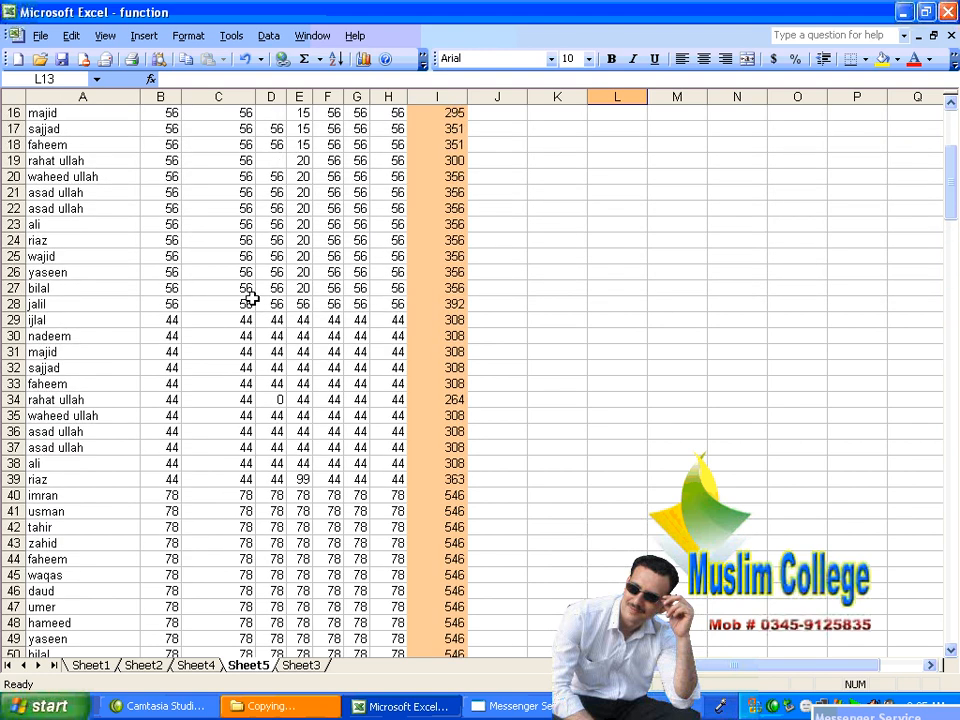
pyautogui.scroll(5, 250, 298)
pyautogui.moveTo(111, 110); pyautogui.dragTo(440, 447)
pyautogui.scroll(-5, 529, 375)
pyautogui.scroll(5, 529, 375)
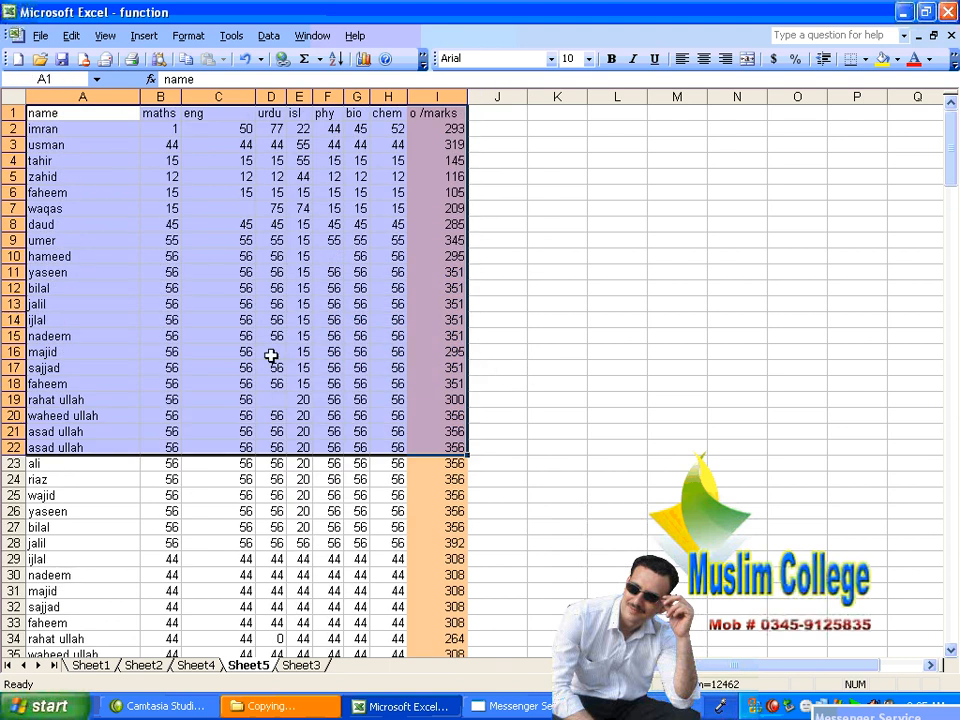
pyautogui.click(228, 542)
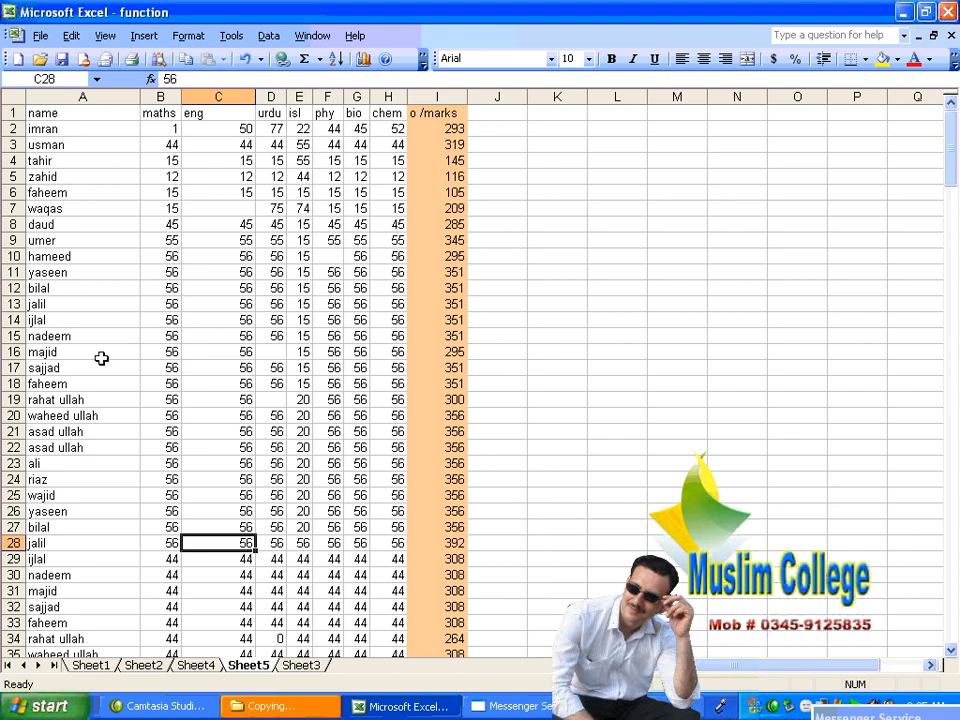
pyautogui.scroll(-14, 101, 358)
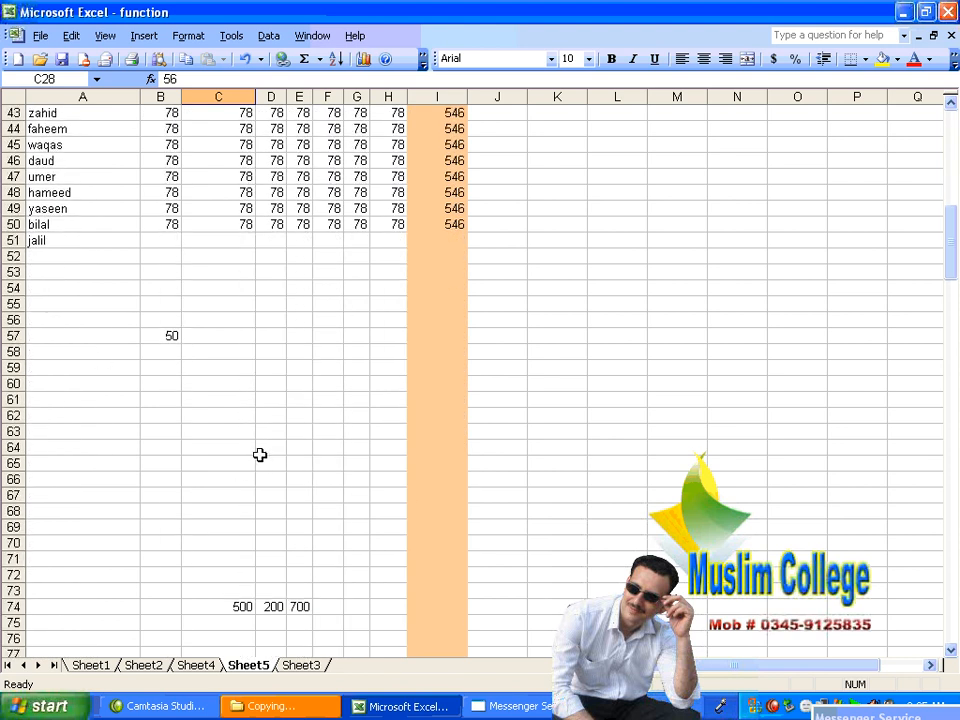
pyautogui.click(264, 446)
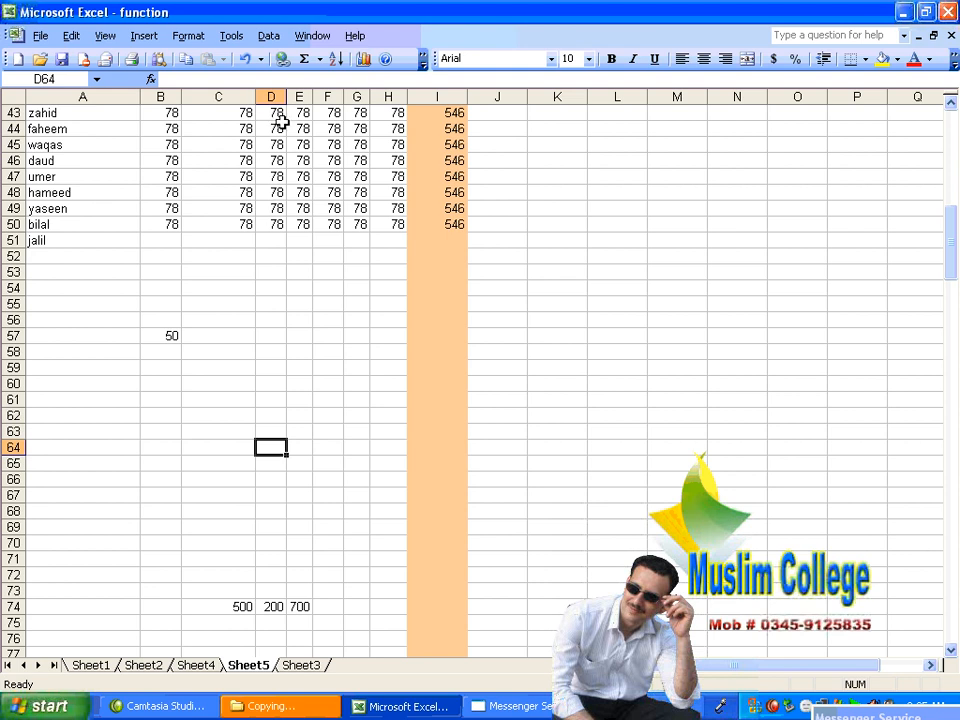
pyautogui.scroll(14, 290, 150)
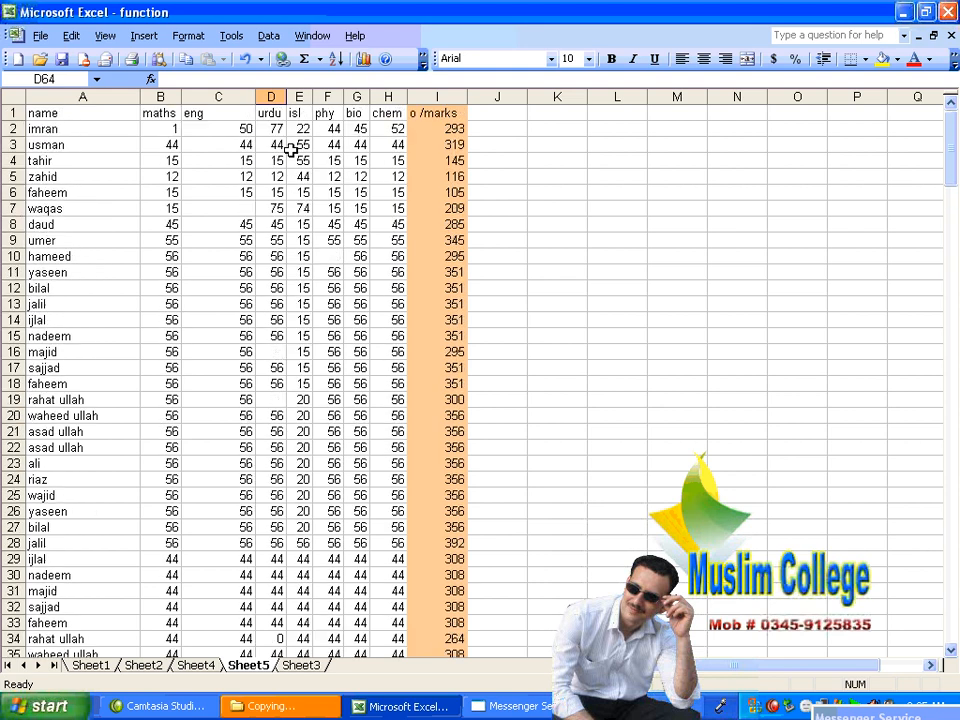
pyautogui.scroll(-6, 316, 331)
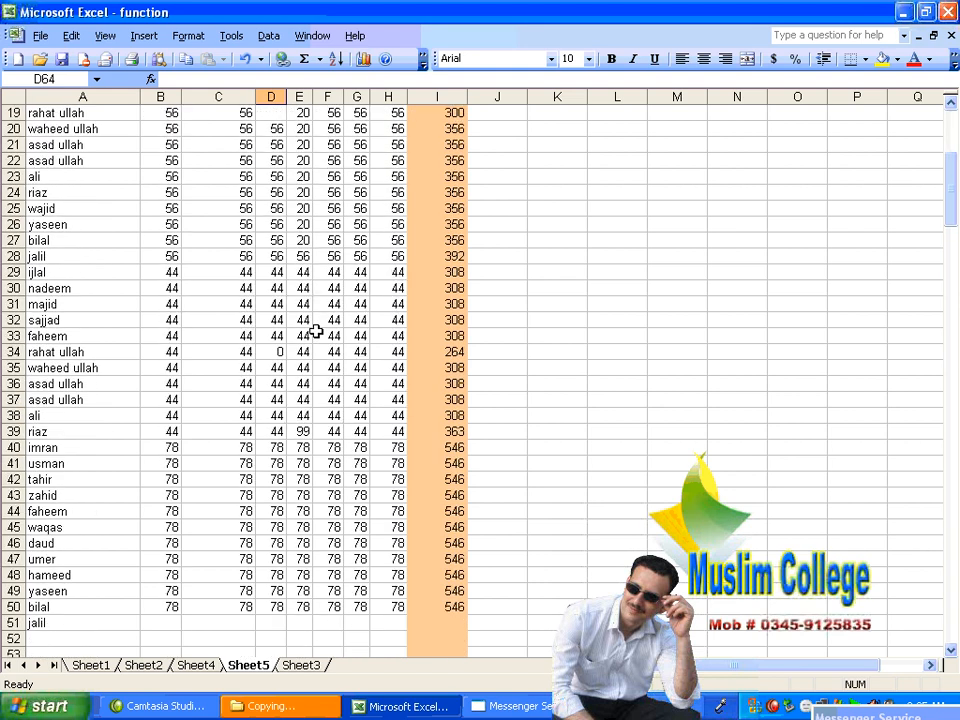
pyautogui.scroll(-6, 316, 331)
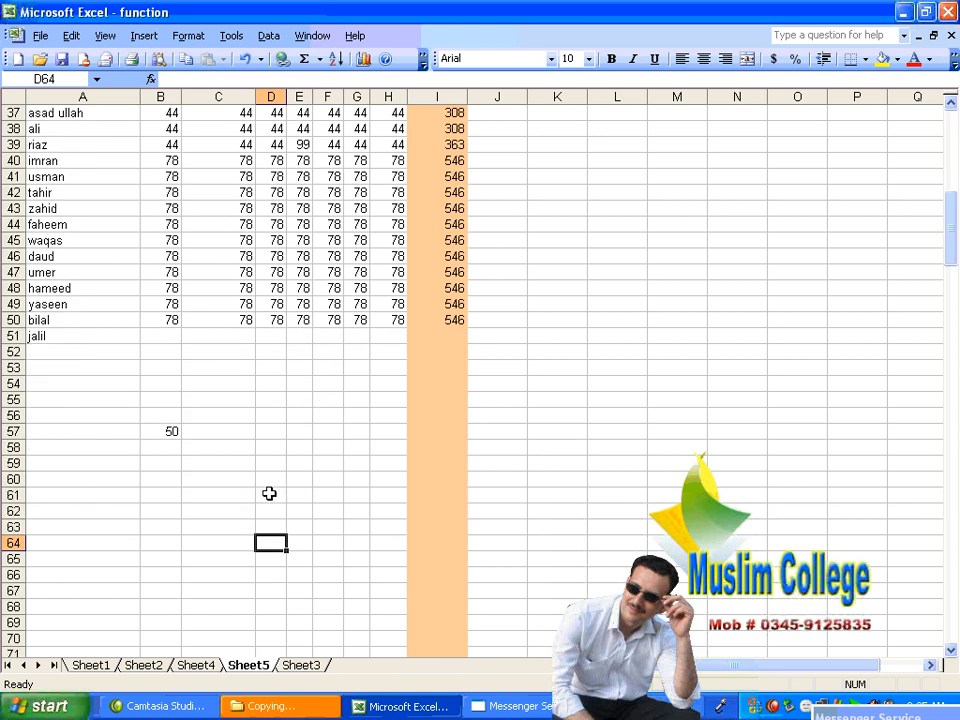
pyautogui.press('Up')
pyautogui.press('Up')
pyautogui.press('Up')
pyautogui.press('Up')
pyautogui.press('Up')
pyautogui.press('Up')
pyautogui.press('Up')
pyautogui.press('Up')
pyautogui.press('Up')
pyautogui.press('Up')
pyautogui.press('Up')
pyautogui.press('Up')
pyautogui.press('Up')
pyautogui.press('Up')
pyautogui.press('Up')
pyautogui.press('Up')
pyautogui.press('Up')
pyautogui.press('Up')
pyautogui.press('Up')
pyautogui.press('Up')
pyautogui.press('Up')
pyautogui.press('Up')
pyautogui.press('Up')
pyautogui.press('Up')
pyautogui.press('Up')
pyautogui.press('Up')
pyautogui.press('Up')
pyautogui.press('Up')
pyautogui.press('Up')
pyautogui.press('Up')
pyautogui.press('Up')
pyautogui.press('Up')
pyautogui.press('Up')
pyautogui.press('Up')
pyautogui.press('Up')
pyautogui.press('Up')
pyautogui.press('Up')
pyautogui.press('Up')
pyautogui.press('Up')
pyautogui.press('Up')
pyautogui.press('Up')
pyautogui.press('Up')
pyautogui.press('Up')
pyautogui.press('Up')
pyautogui.press('Up')
pyautogui.press('Up')
pyautogui.press('Up')
pyautogui.press('Up')
pyautogui.press('Up')
pyautogui.press('Up')
pyautogui.press('Up')
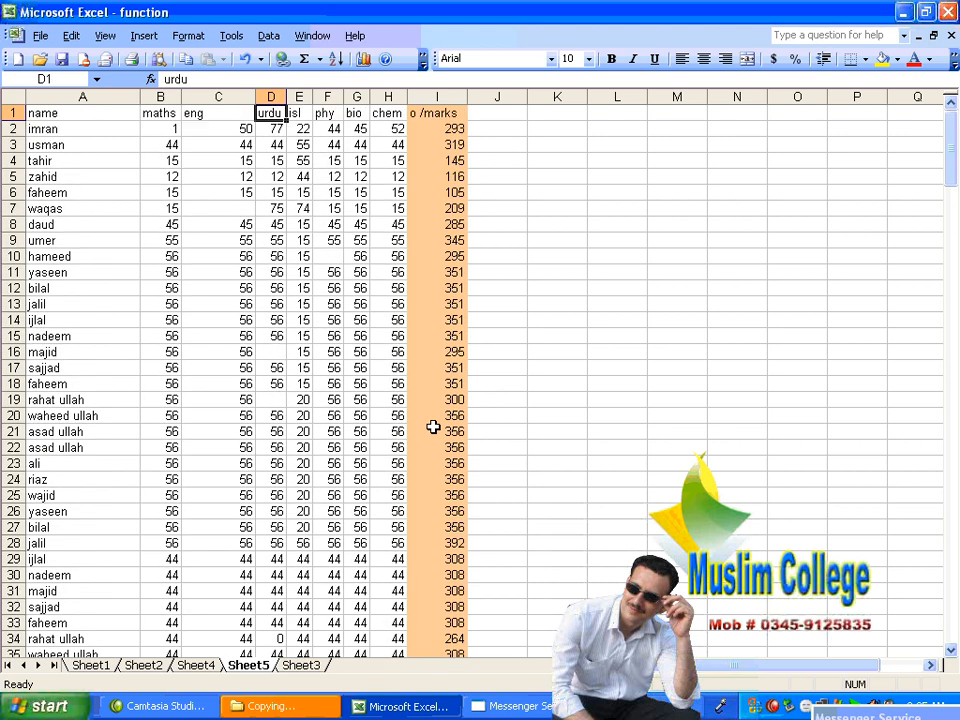
pyautogui.press('Down')
pyautogui.scroll(-17, 432, 427)
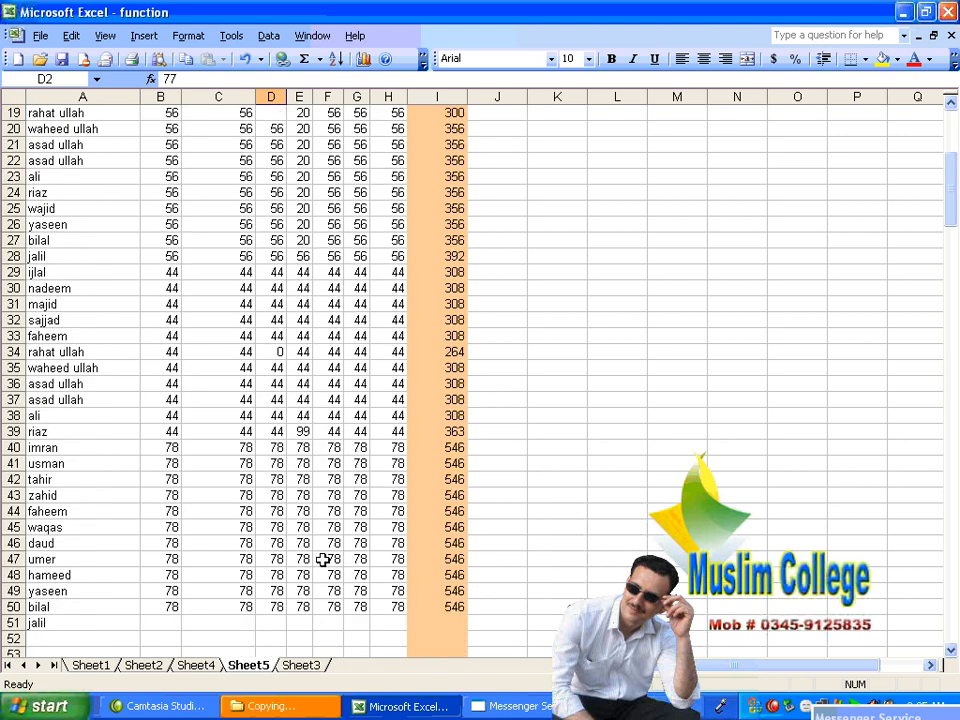
pyautogui.scroll(4, 280, 400)
pyautogui.scroll(1, 278, 365)
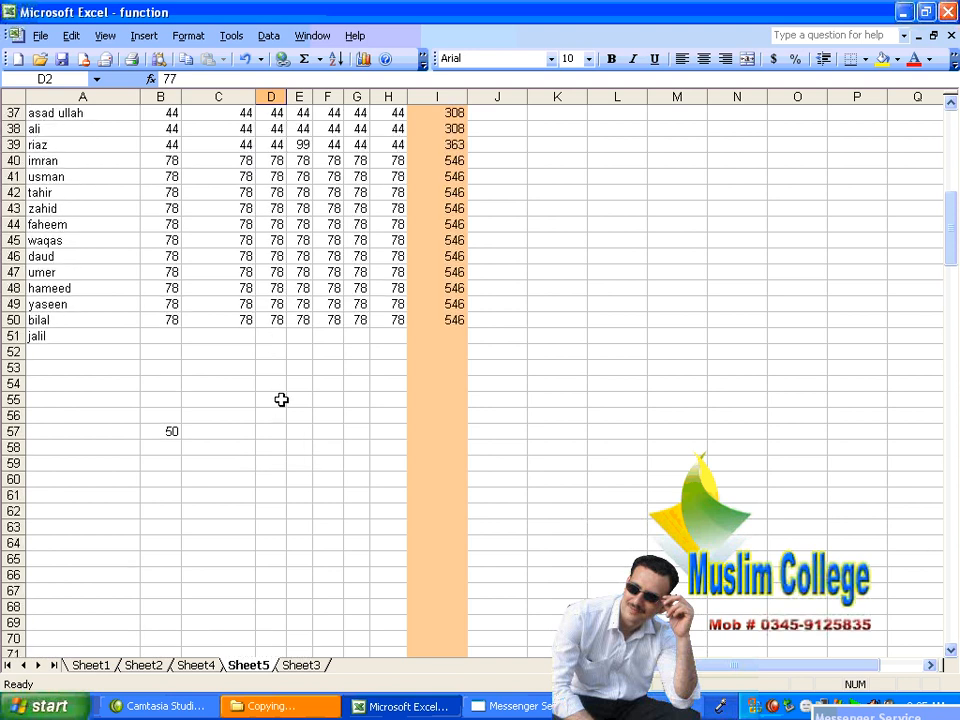
pyautogui.click(272, 495)
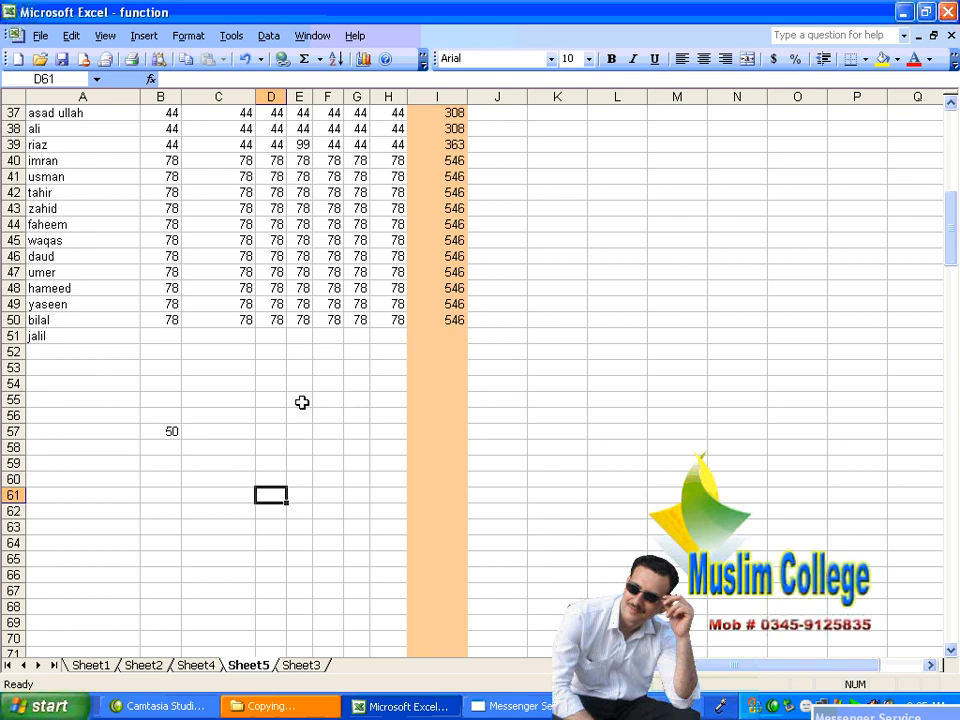
# Enter =nadeem in D61, returning that student's column D mark of 44
pyautogui.write('=')
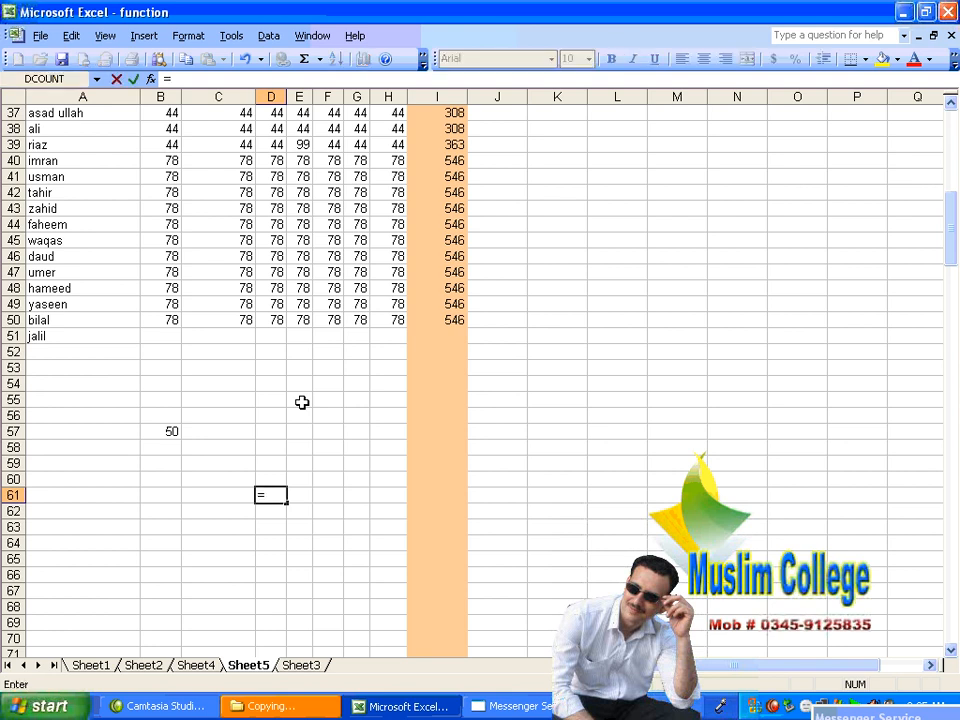
pyautogui.write('nadeem')
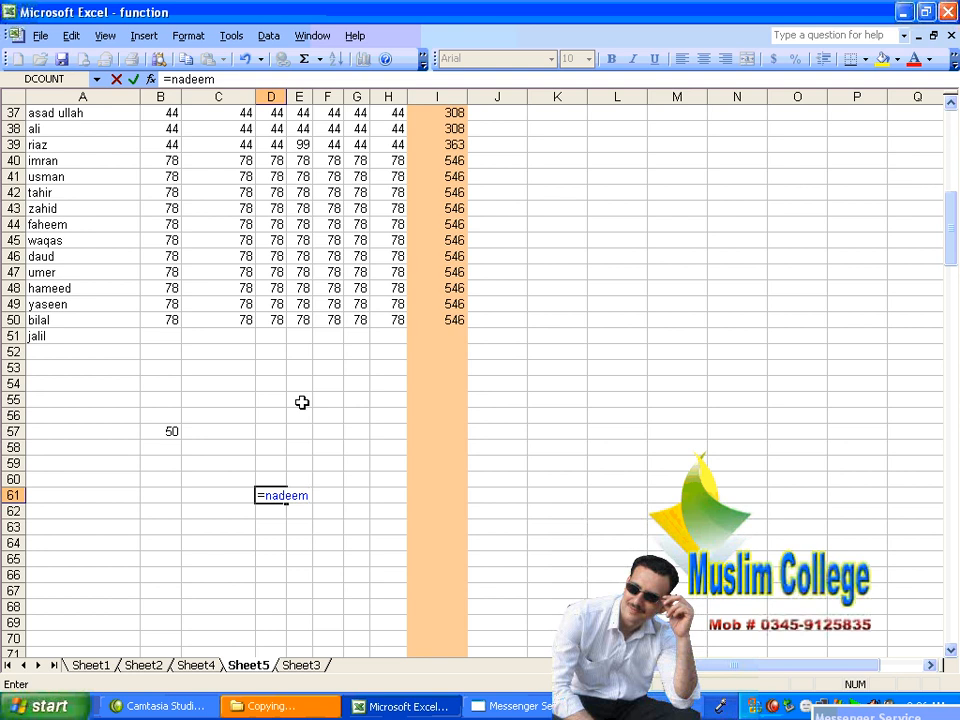
pyautogui.press('Return')
pyautogui.press('Up')
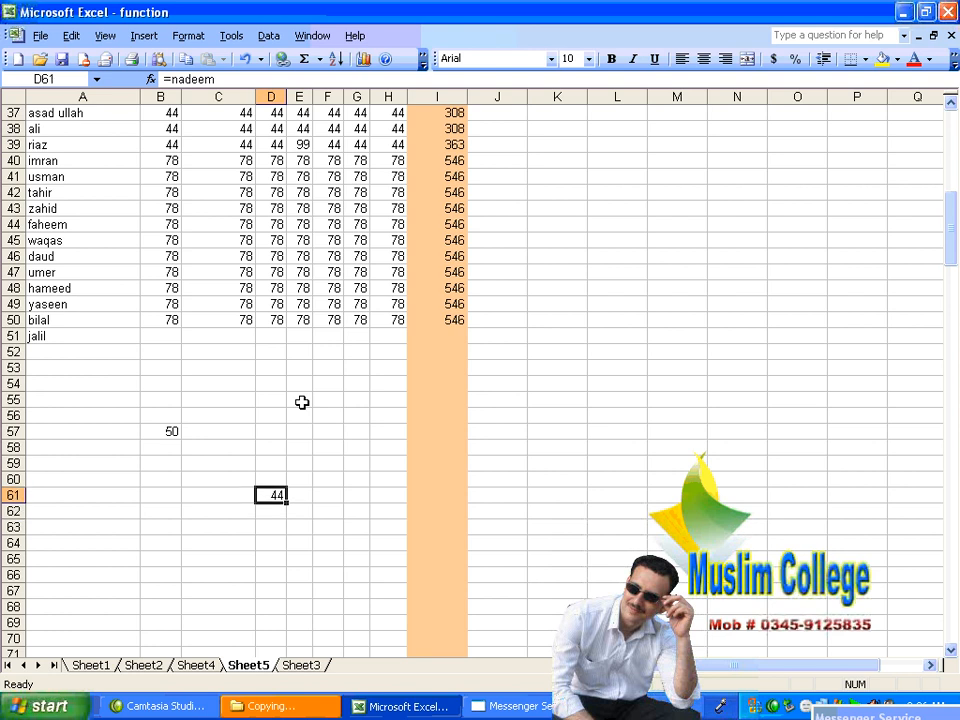
pyautogui.press('Up')
pyautogui.press('Up')
pyautogui.press('Up')
pyautogui.press('Up')
pyautogui.press('Up')
pyautogui.press('Up')
pyautogui.press('Up')
pyautogui.press('Up')
pyautogui.press('Up')
pyautogui.press('Up')
pyautogui.press('Up')
pyautogui.press('Up')
pyautogui.press('Up')
pyautogui.press('Up')
pyautogui.press('Up')
pyautogui.press('Up')
pyautogui.press('Up')
pyautogui.press('Up')
pyautogui.press('Up')
pyautogui.press('Up')
pyautogui.press('Up')
pyautogui.press('Up')
pyautogui.press('Up')
pyautogui.press('Up')
pyautogui.press('Up')
pyautogui.press('Up')
pyautogui.press('Up')
pyautogui.press('Up')
pyautogui.press('Up')
pyautogui.press('Up')
pyautogui.press('Up')
pyautogui.press('Up')
pyautogui.press('Up')
pyautogui.press('Up')
pyautogui.press('Up')
# Clear the =nadeem formula from D61 so the cell is empty
pyautogui.press('Down')
pyautogui.press('Down')
pyautogui.press('Down')
pyautogui.press('Down')
pyautogui.press('Down')
pyautogui.press('Down')
pyautogui.press('Down')
pyautogui.press('Down')
pyautogui.press('Down')
pyautogui.press('Down')
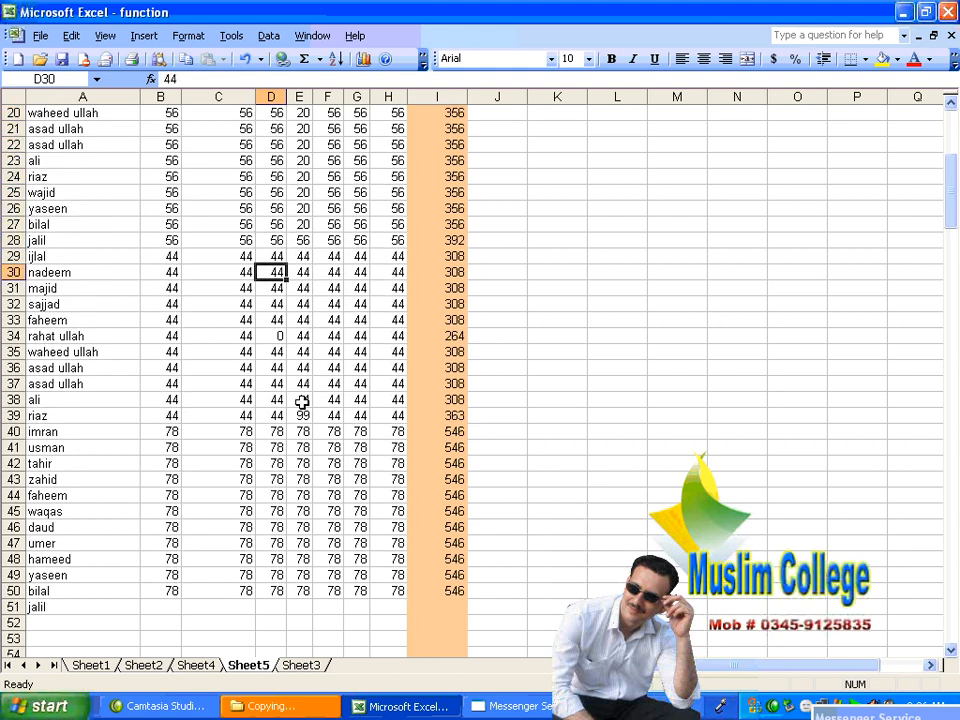
pyautogui.press('Down')
pyautogui.press('Down')
pyautogui.press('Down')
pyautogui.press('Down')
pyautogui.press('Down')
pyautogui.press('Down')
pyautogui.press('Down')
pyautogui.press('Down')
pyautogui.press('Down')
pyautogui.press('Down')
pyautogui.press('Down')
pyautogui.press('Down')
pyautogui.press('Down')
pyautogui.press('Down')
pyautogui.press('Down')
pyautogui.press('Down')
pyautogui.press('Down')
pyautogui.press('Down')
pyautogui.press('Down')
pyautogui.press('Down')
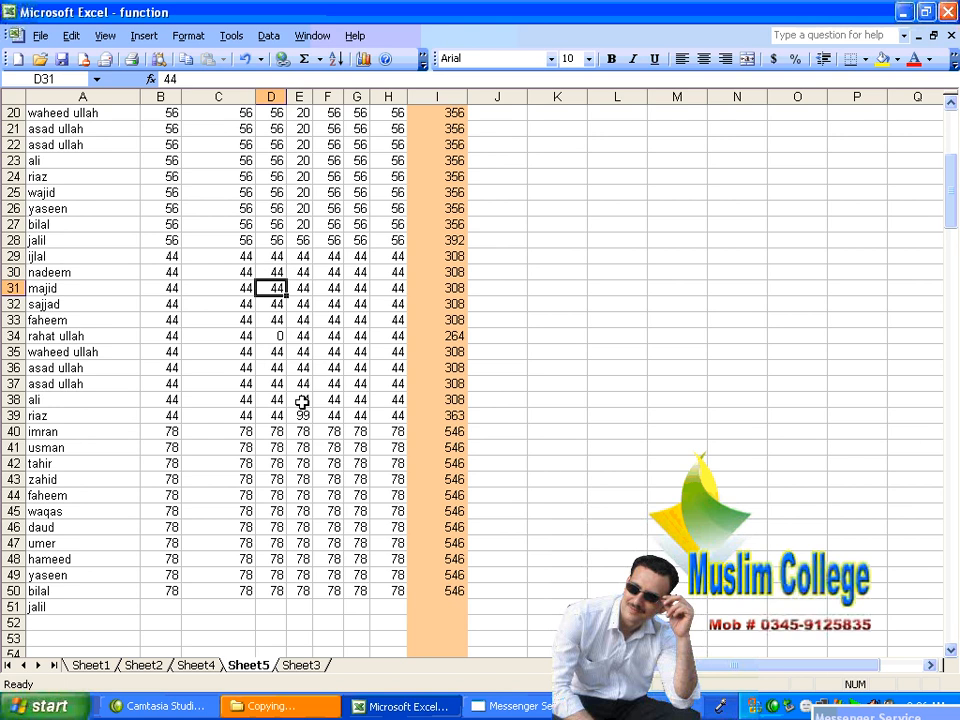
pyautogui.press('Down')
pyautogui.press('Down')
pyautogui.press('Down')
pyautogui.press('Down')
pyautogui.press('Down')
pyautogui.press('Down')
pyautogui.press('Down')
pyautogui.press('Down')
pyautogui.press('Down')
pyautogui.press('Down')
pyautogui.press('Down')
pyautogui.press('Down')
pyautogui.press('Down')
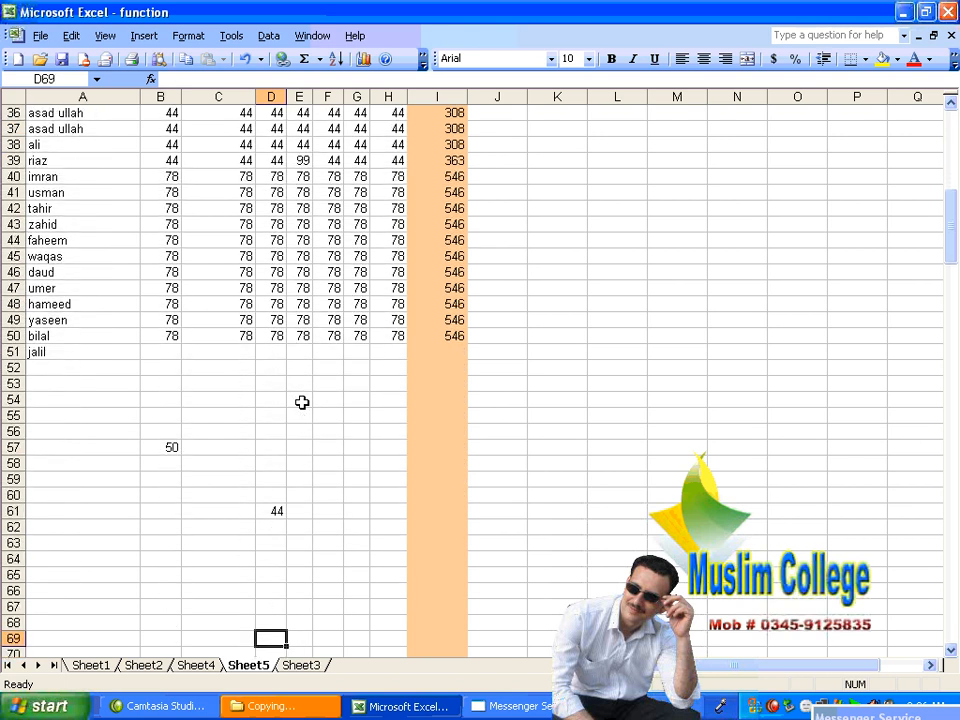
pyautogui.press('Up')
pyautogui.press('Up')
pyautogui.press('Up')
pyautogui.press('Up')
pyautogui.press('Up')
pyautogui.press('Up')
pyautogui.press('Up')
pyautogui.press('Up')
pyautogui.press('Up')
pyautogui.press('Up')
pyautogui.press('Up')
pyautogui.press('Up')
pyautogui.press('Up')
pyautogui.press('Up')
pyautogui.press('Up')
pyautogui.press('Up')
pyautogui.press('Down')
pyautogui.press('Delete')
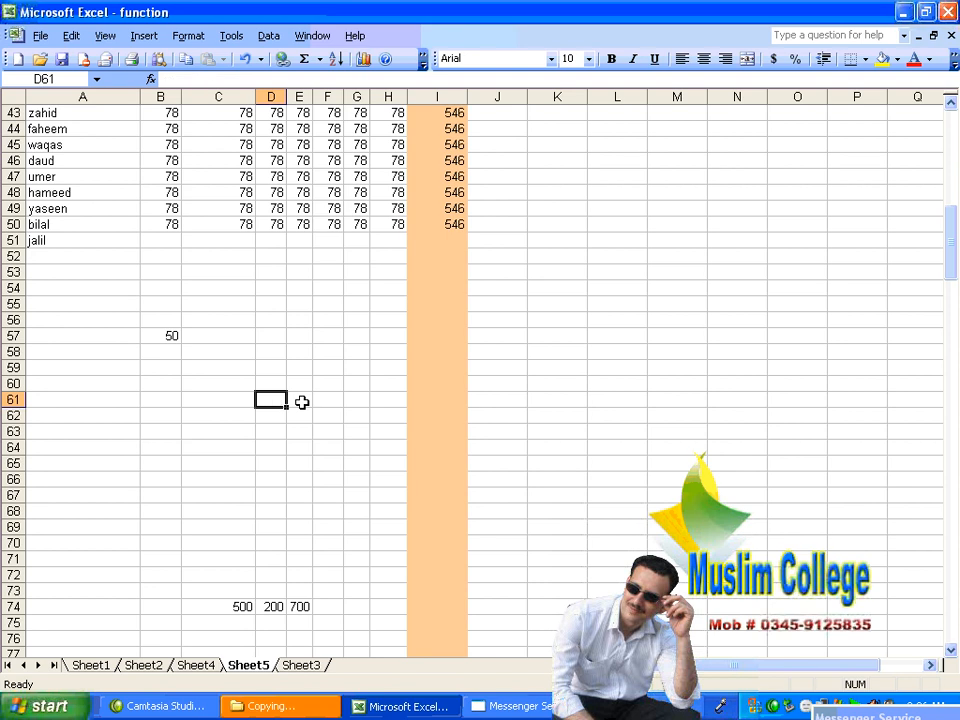
# Select the empty cell M228 further down the sheet
pyautogui.scroll(-20, 765, 540)
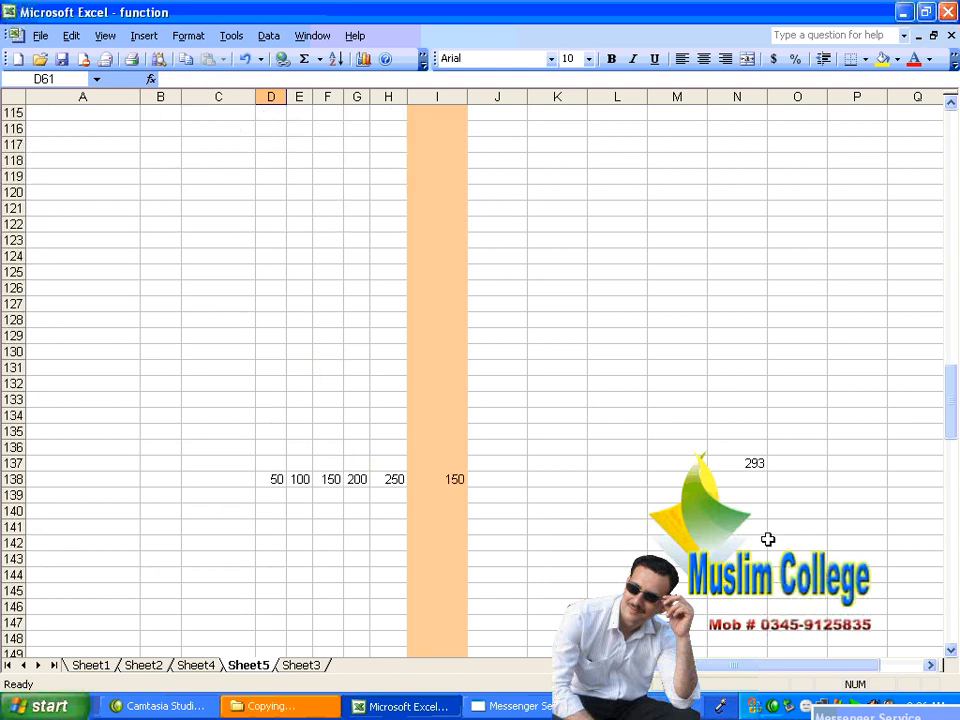
pyautogui.scroll(-11, 713, 470)
pyautogui.click(356, 510)
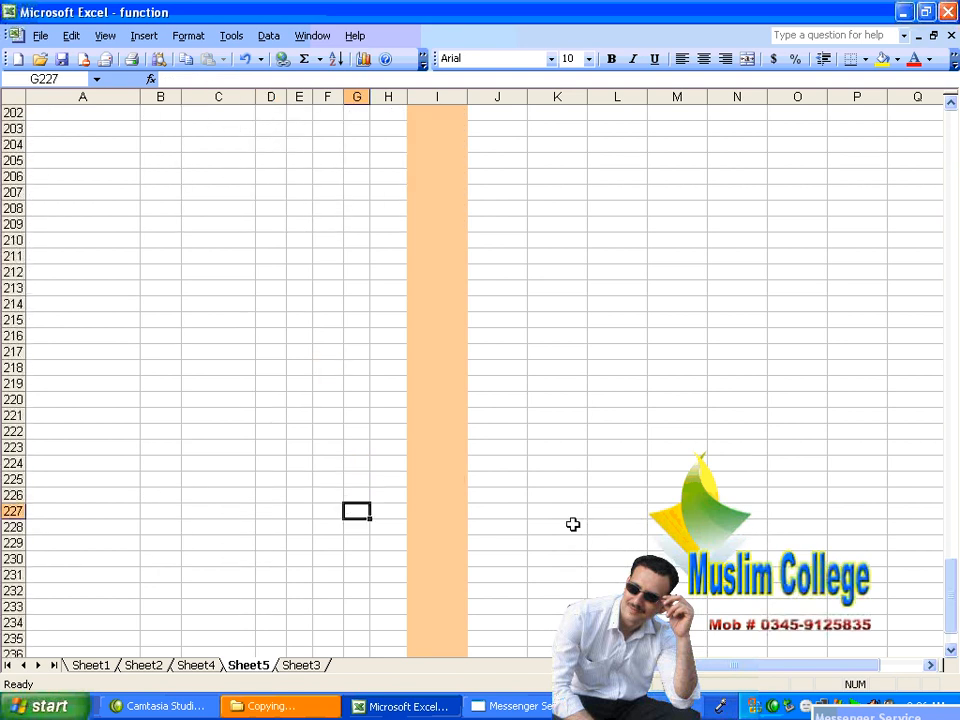
pyautogui.click(566, 525)
pyautogui.press('Right')
pyautogui.press('Right')
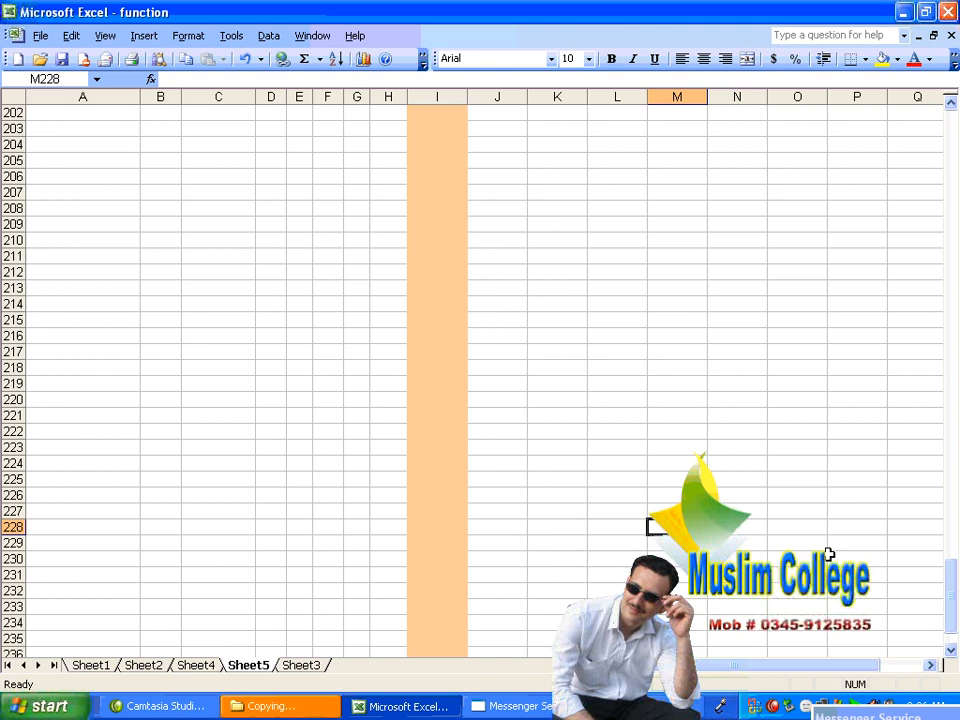
# Enter =sum(nadeem) in M228, then return to the top of the sheet
pyautogui.write('=')
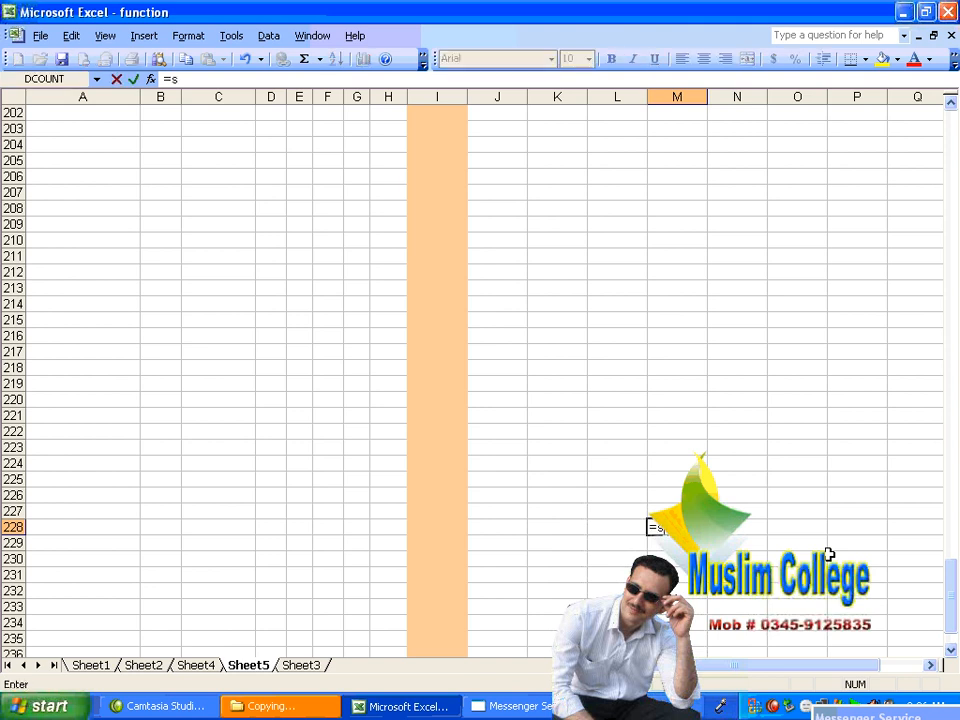
pyautogui.write('sum(nadeem')
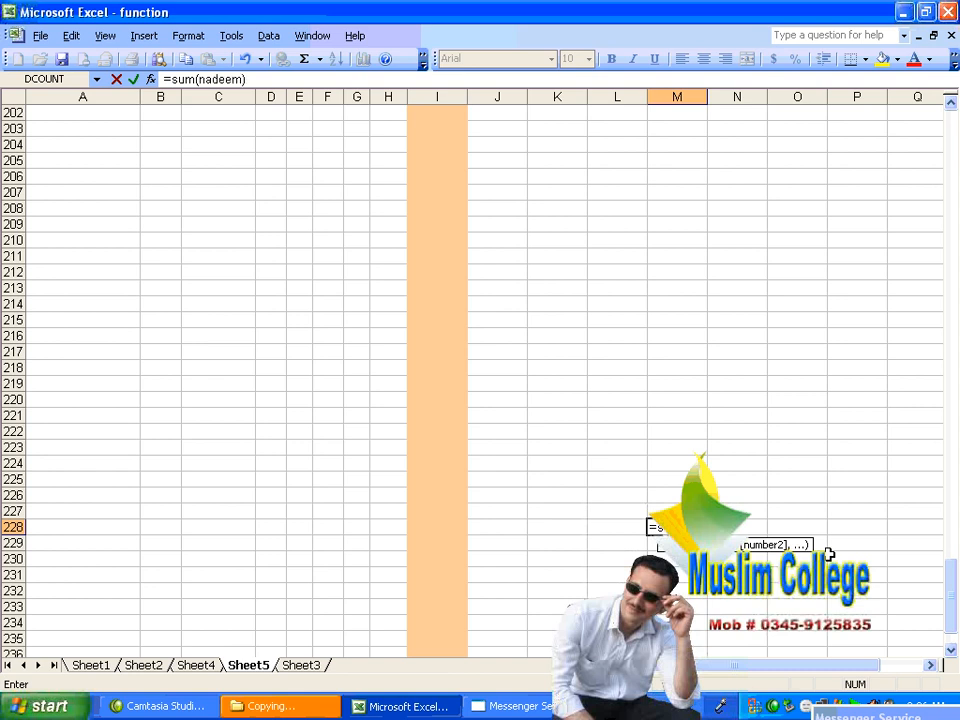
pyautogui.press('Return')
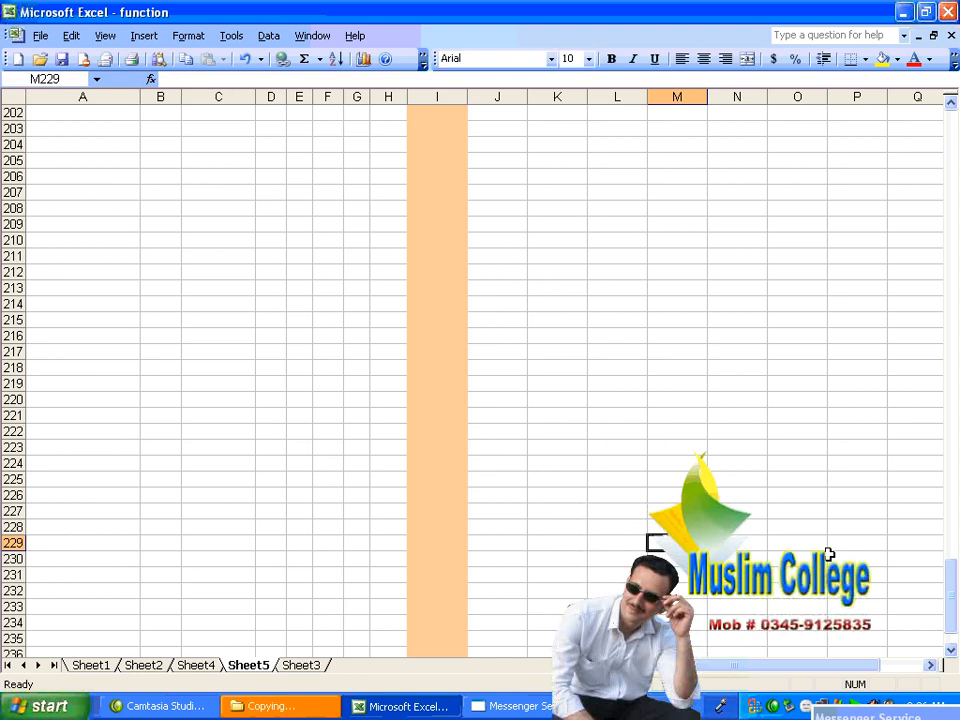
pyautogui.hotkey('ctrl', 'Left')
pyautogui.hotkey('ctrl', 'Up')
pyautogui.hotkey('ctrl', 'Up')
pyautogui.hotkey('ctrl', 'Up')
pyautogui.hotkey('ctrl', 'Up')
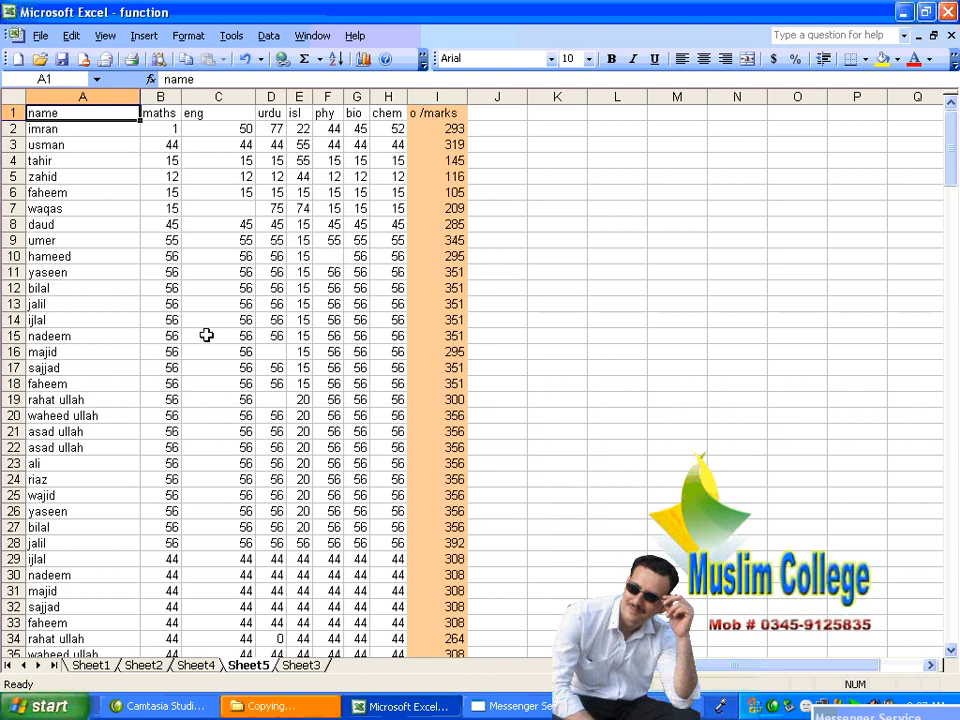
pyautogui.click(85, 340)
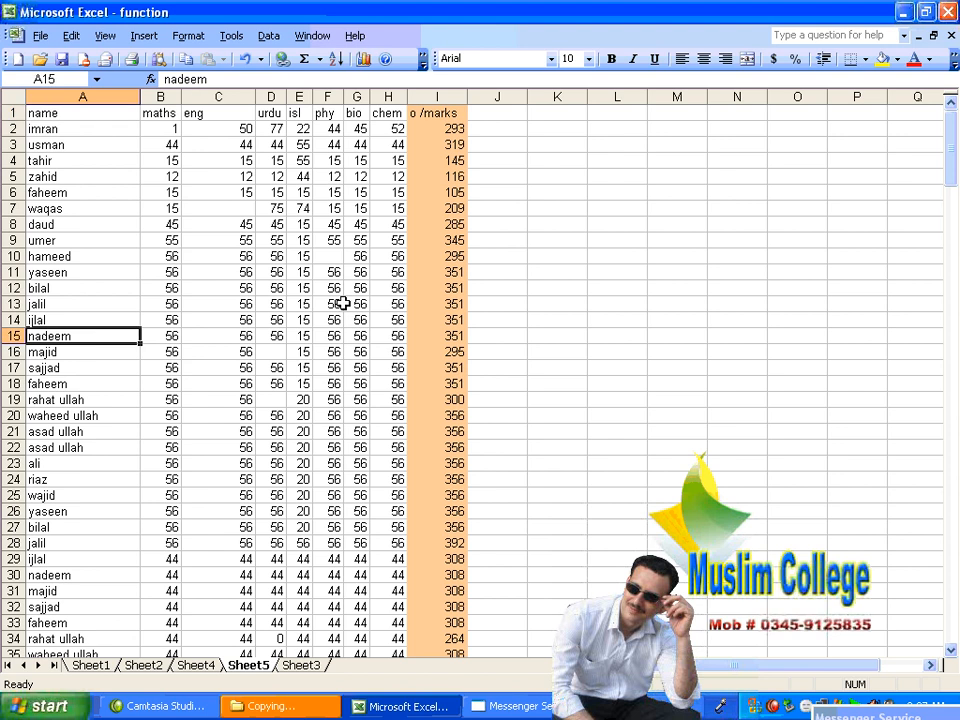
pyautogui.press('Right')
pyautogui.press('Right')
pyautogui.press('Right')
pyautogui.press('Right')
pyautogui.press('Right')
pyautogui.press('Right')
pyautogui.press('Right')
pyautogui.press('Right')
pyautogui.press('Down')
pyautogui.press('Down')
pyautogui.press('Down')
pyautogui.press('Down')
pyautogui.press('Down')
pyautogui.press('Down')
pyautogui.press('Down')
pyautogui.press('Down')
pyautogui.press('Down')
pyautogui.press('Down')
pyautogui.press('Down')
pyautogui.press('Down')
pyautogui.press('Down')
pyautogui.press('Down')
pyautogui.press('Left')
pyautogui.press('Left')
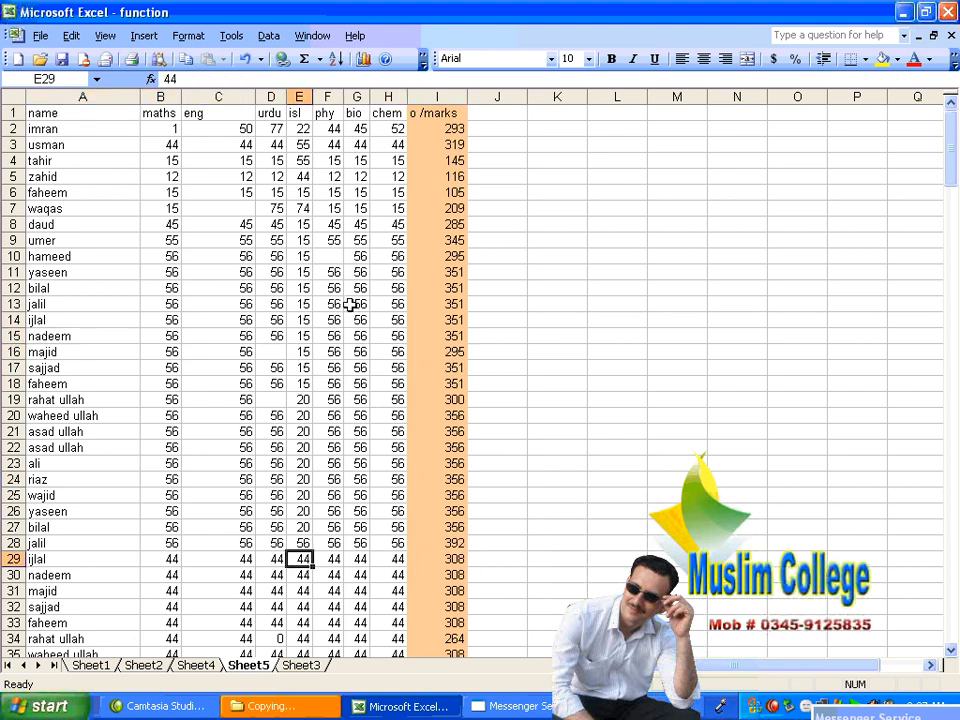
pyautogui.press('Left')
pyautogui.press('Left')
pyautogui.press('Left')
pyautogui.press('Left')
pyautogui.press('Left')
pyautogui.press('Left')
pyautogui.press('Up')
pyautogui.press('Up')
pyautogui.press('Up')
pyautogui.press('Up')
pyautogui.press('Up')
pyautogui.press('Up')
pyautogui.press('Up')
pyautogui.press('Up')
pyautogui.press('Up')
pyautogui.press('Up')
pyautogui.press('Up')
pyautogui.press('Up')
pyautogui.press('Up')
pyautogui.press('Up')
pyautogui.press('Up')
pyautogui.press('Up')
pyautogui.press('Up')
pyautogui.press('Up')
pyautogui.press('Up')
pyautogui.press('Up')
pyautogui.press('Up')
pyautogui.press('Up')
pyautogui.press('Up')
pyautogui.press('Down')
pyautogui.press('Down')
pyautogui.press('Down')
pyautogui.press('Down')
pyautogui.press('Down')
pyautogui.press('Down')
pyautogui.press('Down')
pyautogui.press('Down')
pyautogui.press('Down')
pyautogui.press('Down')
pyautogui.press('Down')
pyautogui.press('Down')
pyautogui.press('Down')
pyautogui.press('Down')
pyautogui.press('Down')
pyautogui.press('Down')
pyautogui.press('Down')
pyautogui.press('Down')
pyautogui.press('Down')
pyautogui.press('Down')
pyautogui.press('Up')
pyautogui.press('Right')
pyautogui.press('Right')
pyautogui.press('Right')
pyautogui.press('Left')
pyautogui.press('Down')
pyautogui.press('Down')
pyautogui.press('Down')
pyautogui.press('Down')
pyautogui.press('Down')
pyautogui.press('Down')
pyautogui.press('Down')
pyautogui.press('Down')
pyautogui.press('Down')
pyautogui.press('Down')
pyautogui.press('Down')
pyautogui.press('Down')
pyautogui.press('Down')
pyautogui.press('Down')
pyautogui.press('Down')
pyautogui.press('Down')
pyautogui.press('Down')
pyautogui.press('Down')
pyautogui.press('Down')
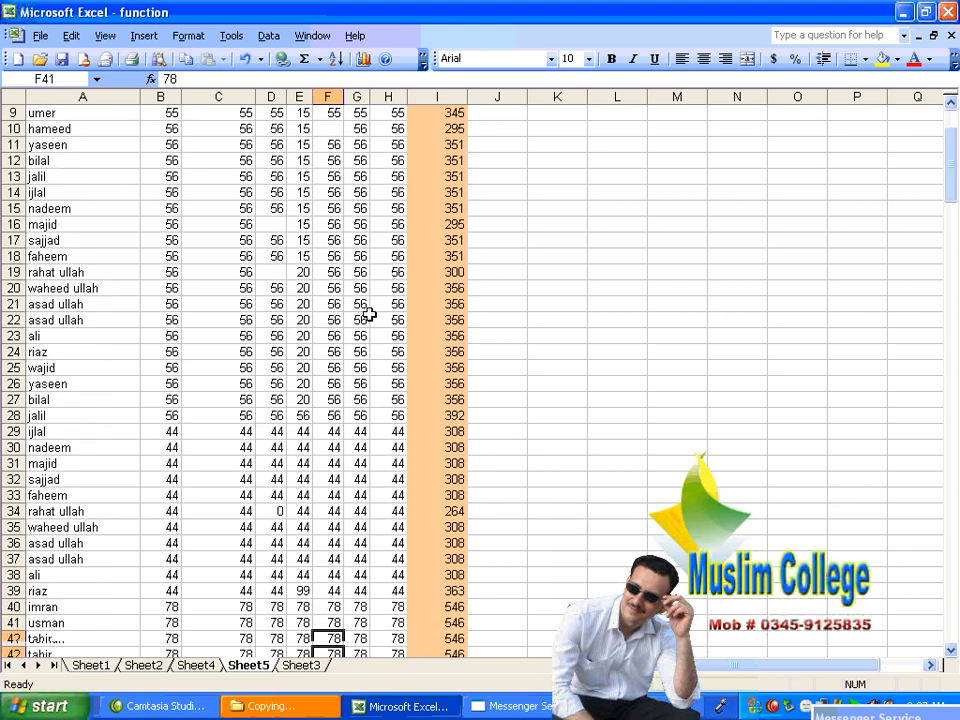
pyautogui.press('Down')
pyautogui.press('Down')
pyautogui.press('Down')
pyautogui.press('Down')
pyautogui.press('Down')
pyautogui.press('Down')
pyautogui.press('Down')
pyautogui.press('Down')
pyautogui.press('Down')
pyautogui.press('Down')
pyautogui.press('Down')
pyautogui.press('Down')
pyautogui.press('Down')
pyautogui.press('Down')
pyautogui.press('Down')
pyautogui.press('Down')
pyautogui.press('Down')
pyautogui.press('Down')
pyautogui.press('Down')
pyautogui.press('Down')
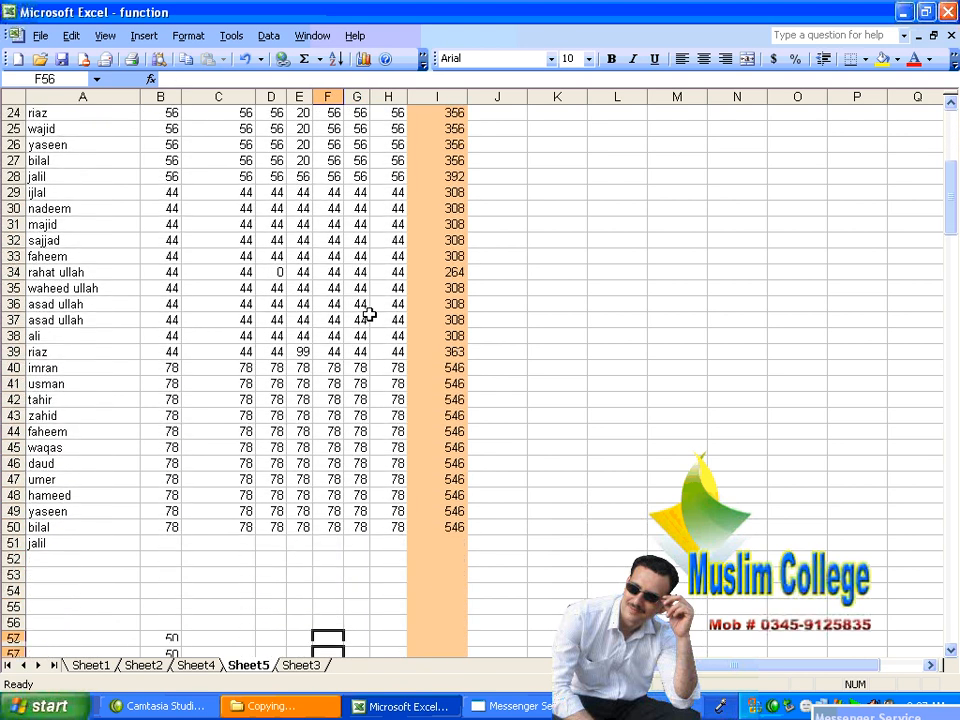
pyautogui.press('Down')
pyautogui.press('Down')
pyautogui.press('Down')
pyautogui.press('Down')
pyautogui.press('Down')
pyautogui.press('Down')
pyautogui.press('Down')
pyautogui.press('Down')
pyautogui.press('Down')
pyautogui.press('Down')
pyautogui.press('Down')
pyautogui.press('Down')
pyautogui.press('Down')
pyautogui.press('Down')
pyautogui.press('Down')
pyautogui.press('Down')
pyautogui.press('Down')
pyautogui.press('Down')
pyautogui.press('Down')
pyautogui.press('Down')
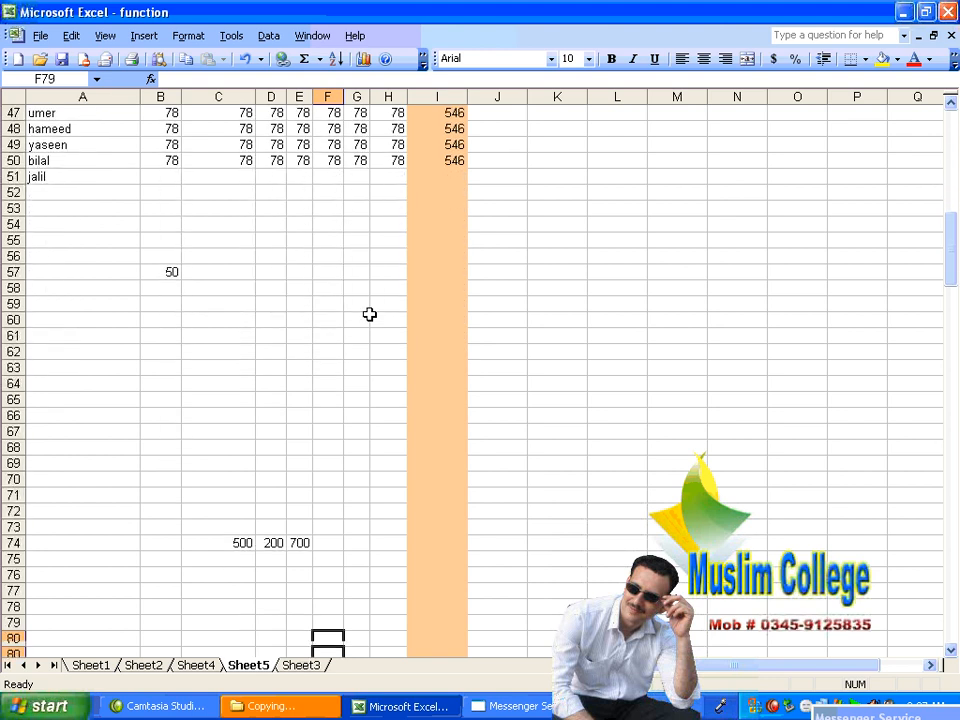
pyautogui.press('Down')
pyautogui.press('Down')
pyautogui.press('Down')
pyautogui.press('Down')
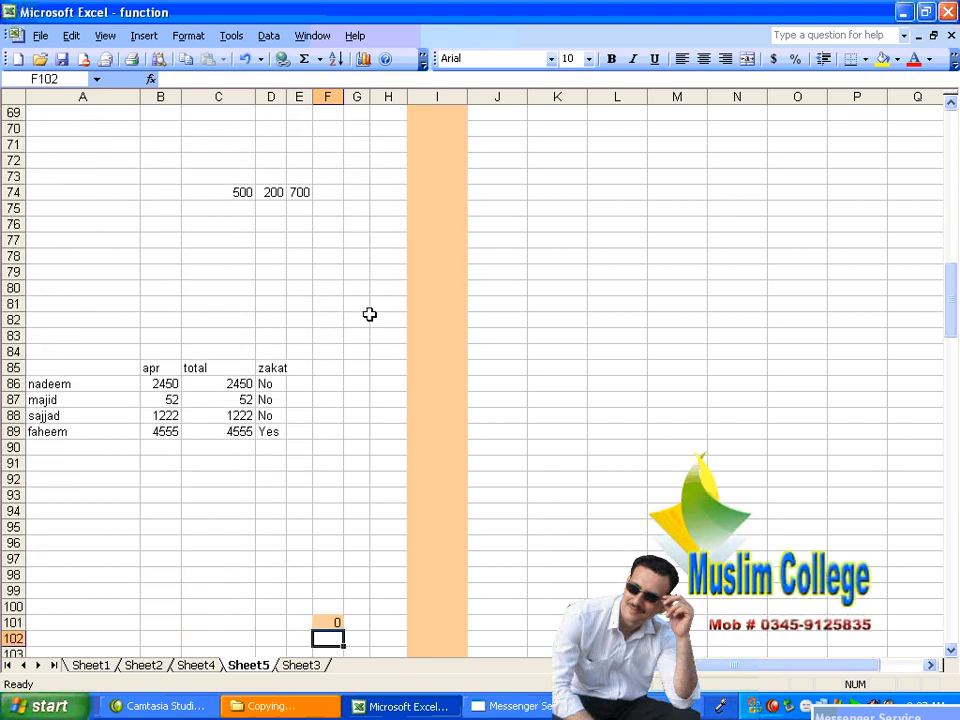
pyautogui.scroll(7, 505, 491)
pyautogui.scroll(16, 482, 589)
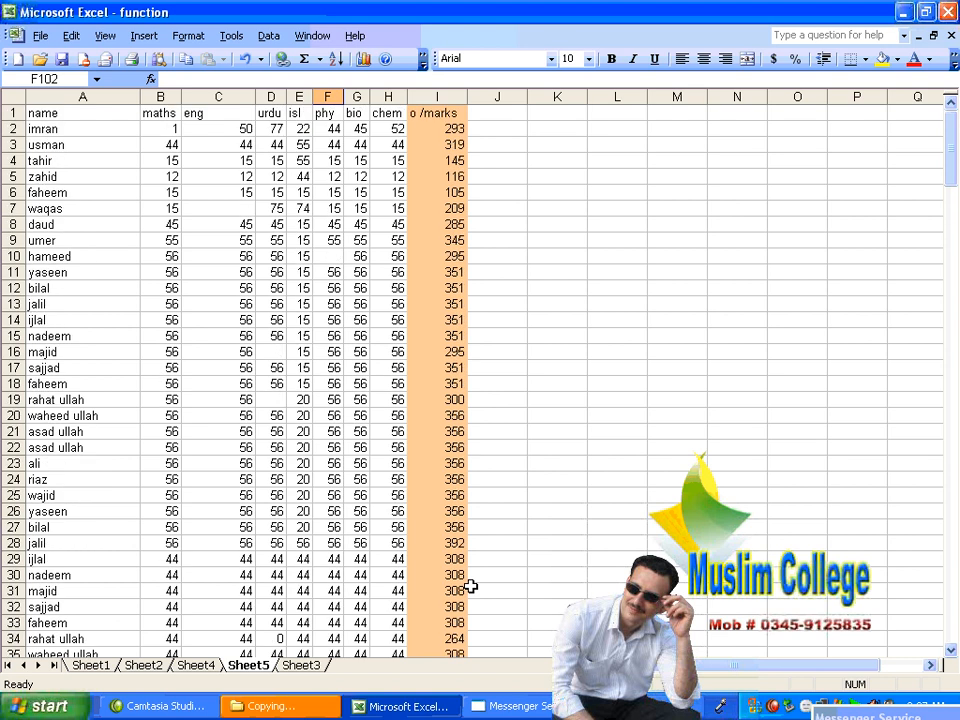
pyautogui.scroll(-14, 380, 672)
pyautogui.scroll(-20, 380, 672)
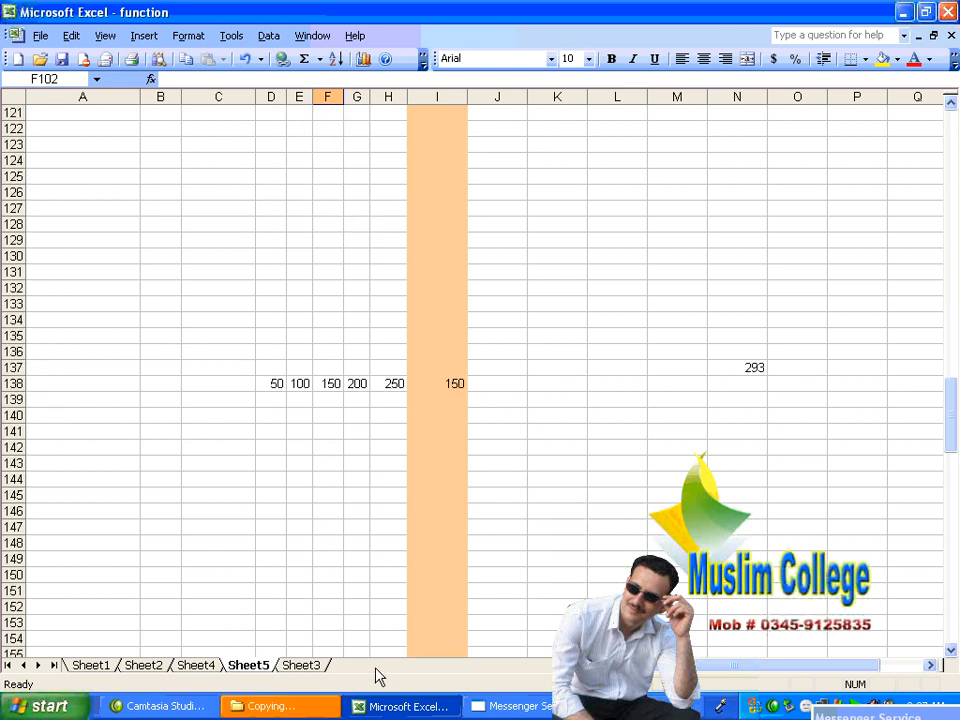
pyautogui.click(600, 546)
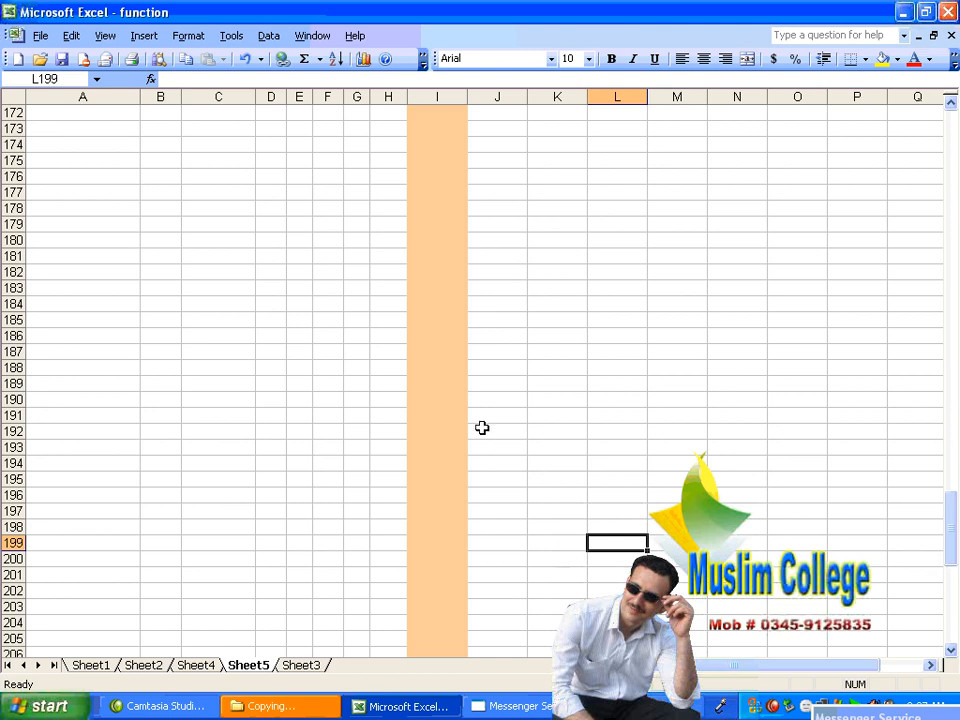
pyautogui.click(260, 332)
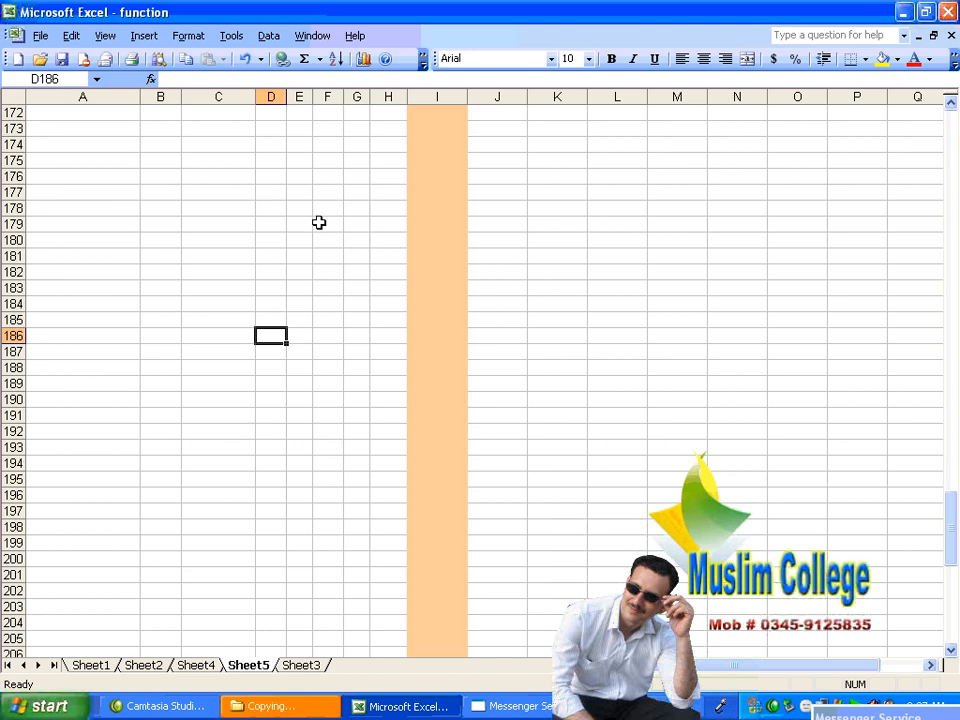
pyautogui.scroll(20, 298, 210)
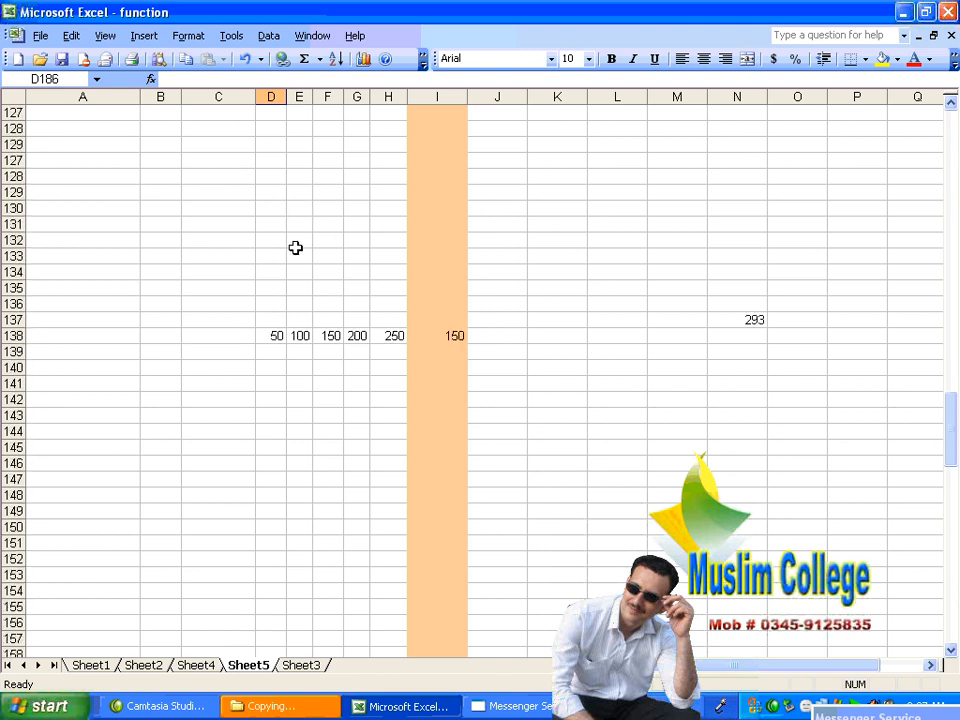
pyautogui.scroll(18, 295, 247)
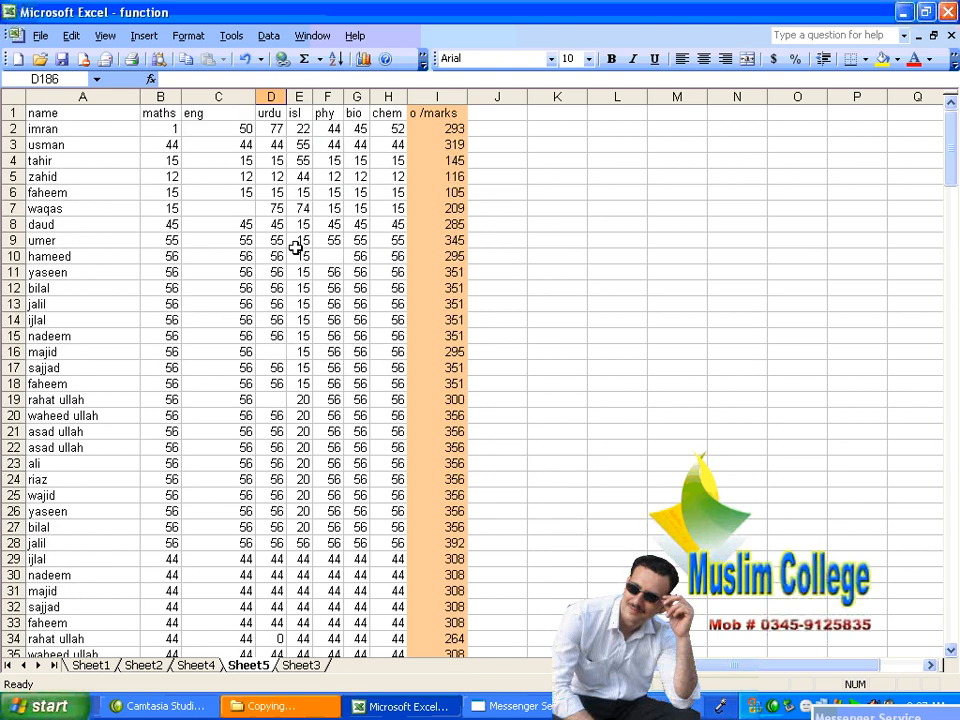
pyautogui.click(150, 127)
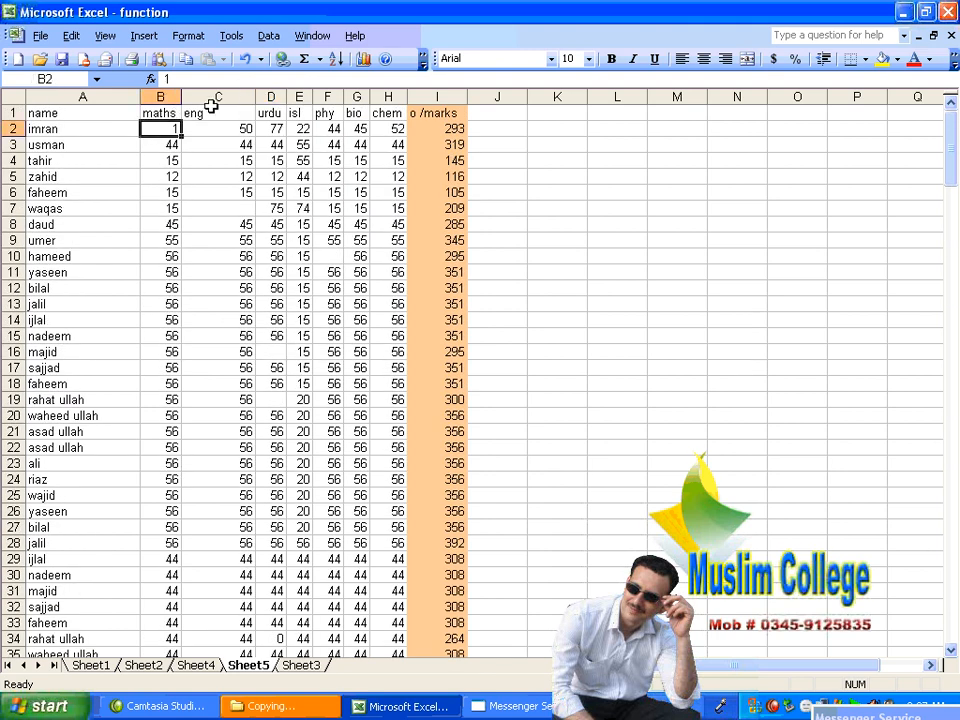
pyautogui.click(214, 110)
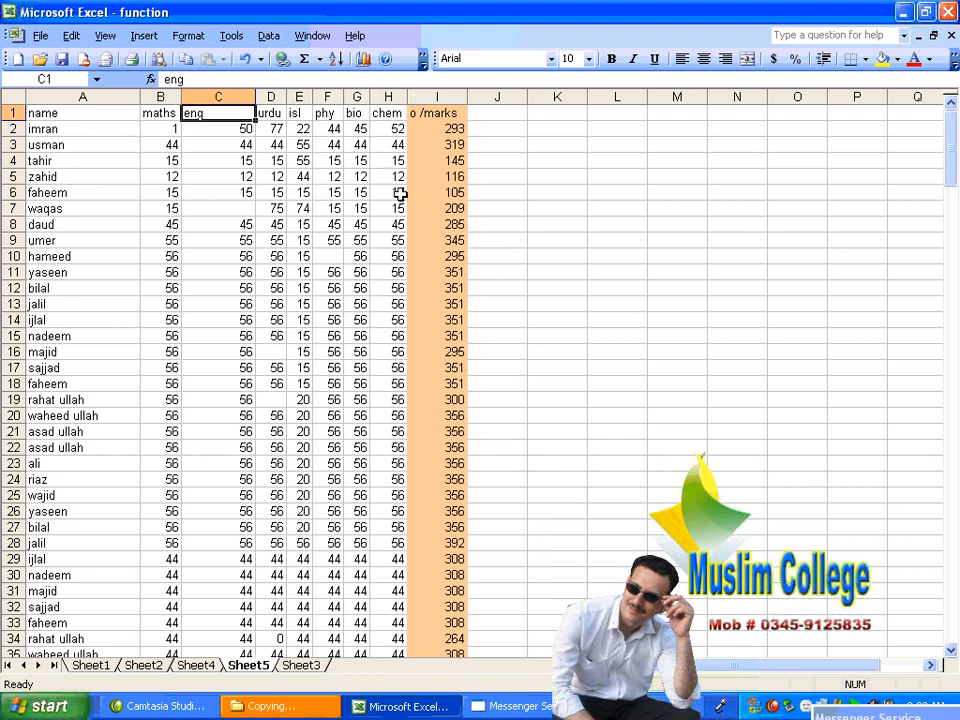
pyautogui.scroll(-1, 399, 194)
pyautogui.scroll(1, 399, 194)
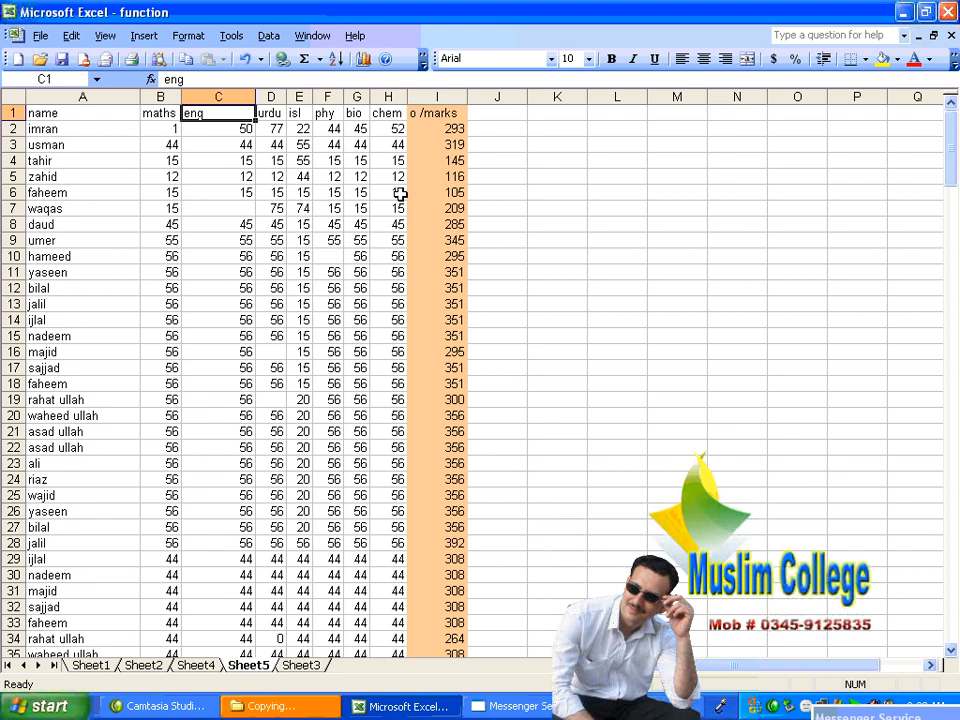
pyautogui.click(399, 128)
pyautogui.press('Down')
pyautogui.press('Down')
pyautogui.press('Down')
pyautogui.press('Down')
pyautogui.press('Down')
pyautogui.press('Down')
pyautogui.press('Down')
pyautogui.press('Down')
pyautogui.press('Down')
pyautogui.press('Down')
pyautogui.press('Down')
pyautogui.press('Down')
pyautogui.press('Down')
pyautogui.press('Down')
pyautogui.press('Down')
pyautogui.press('Down')
pyautogui.press('Down')
pyautogui.press('Down')
pyautogui.press('Down')
pyautogui.press('Down')
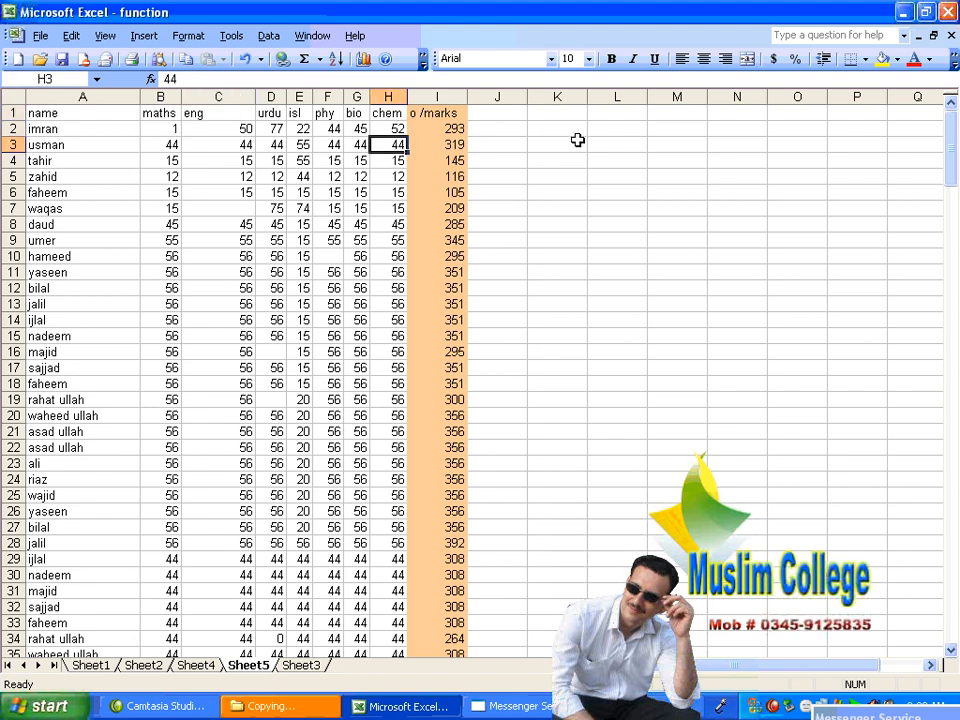
pyautogui.press('Down')
pyautogui.press('Down')
pyautogui.press('Down')
pyautogui.press('Down')
pyautogui.press('Down')
pyautogui.press('Down')
pyautogui.press('Down')
pyautogui.press('Down')
pyautogui.press('Down')
pyautogui.press('Down')
pyautogui.press('Down')
pyautogui.press('Down')
pyautogui.press('Down')
pyautogui.press('Down')
pyautogui.press('Down')
pyautogui.press('Down')
pyautogui.press('Down')
pyautogui.press('Down')
pyautogui.press('Down')
pyautogui.press('Down')
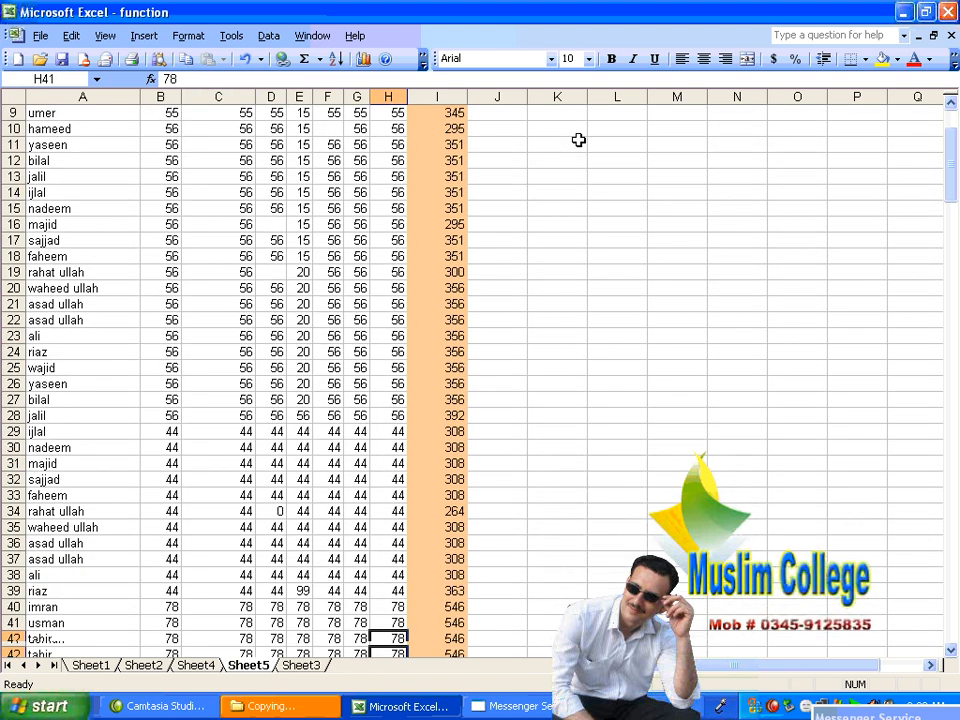
pyautogui.press('Down')
pyautogui.press('Down')
pyautogui.press('Down')
pyautogui.press('Down')
pyautogui.press('Down')
pyautogui.press('Down')
pyautogui.press('Down')
pyautogui.press('Down')
pyautogui.press('Down')
pyautogui.press('Down')
pyautogui.press('Down')
pyautogui.press('Down')
pyautogui.press('Down')
pyautogui.press('Down')
pyautogui.press('Down')
pyautogui.press('Down')
pyautogui.press('Down')
pyautogui.press('Down')
pyautogui.press('Down')
pyautogui.press('Down')
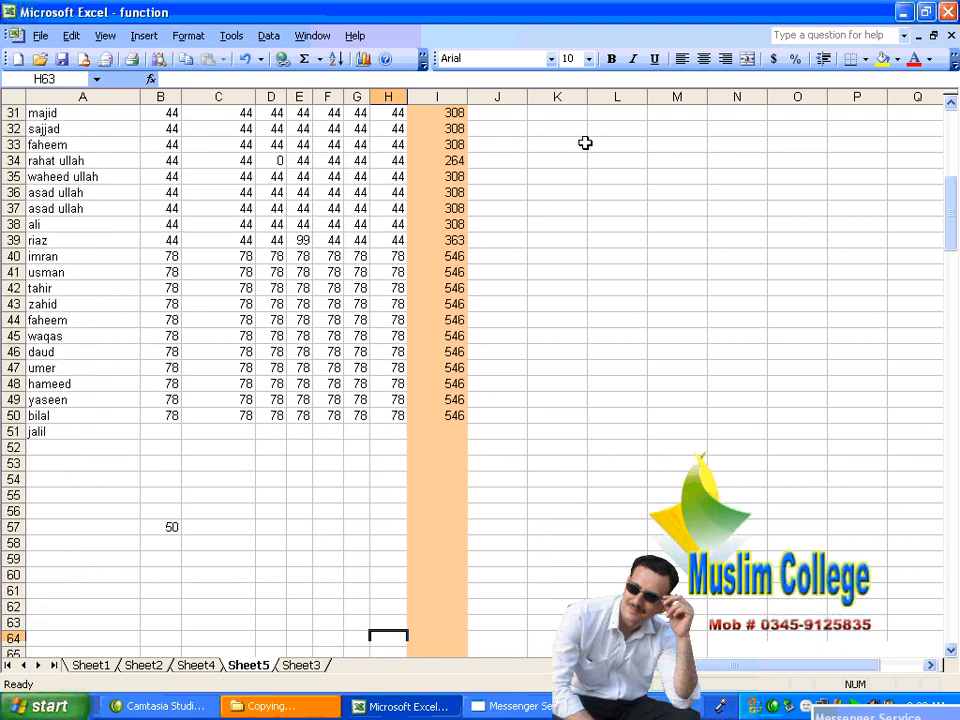
pyautogui.press('Down')
pyautogui.press('Down')
pyautogui.press('Down')
pyautogui.press('Down')
pyautogui.press('Down')
pyautogui.press('Down')
pyautogui.press('Down')
pyautogui.press('Down')
pyautogui.press('Down')
pyautogui.press('Down')
pyautogui.press('Down')
pyautogui.press('Down')
pyautogui.press('Down')
pyautogui.press('Down')
pyautogui.press('Down')
pyautogui.press('Down')
pyautogui.press('Down')
pyautogui.press('Down')
pyautogui.press('Down')
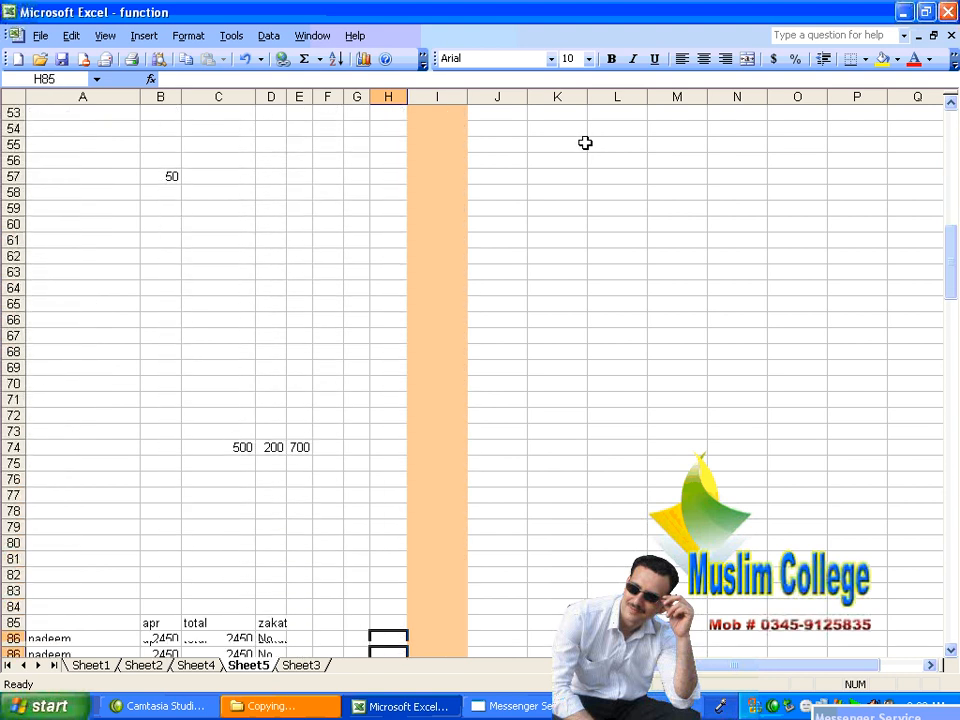
pyautogui.press('Right')
pyautogui.press('Right')
pyautogui.press('Right')
pyautogui.press('Right')
pyautogui.press('Right')
pyautogui.press('Right')
pyautogui.press('Right')
pyautogui.press('Right')
pyautogui.press('Right')
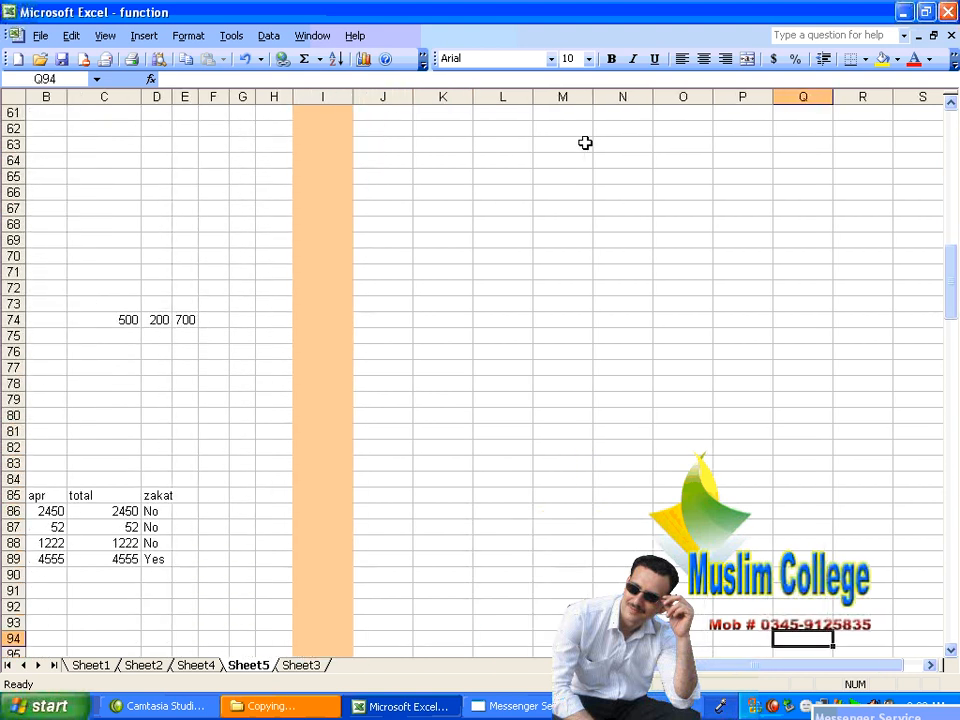
# Enter =sum(chem) in Q94, correcting the 'cem' typo, to get 2659
pyautogui.write('=')
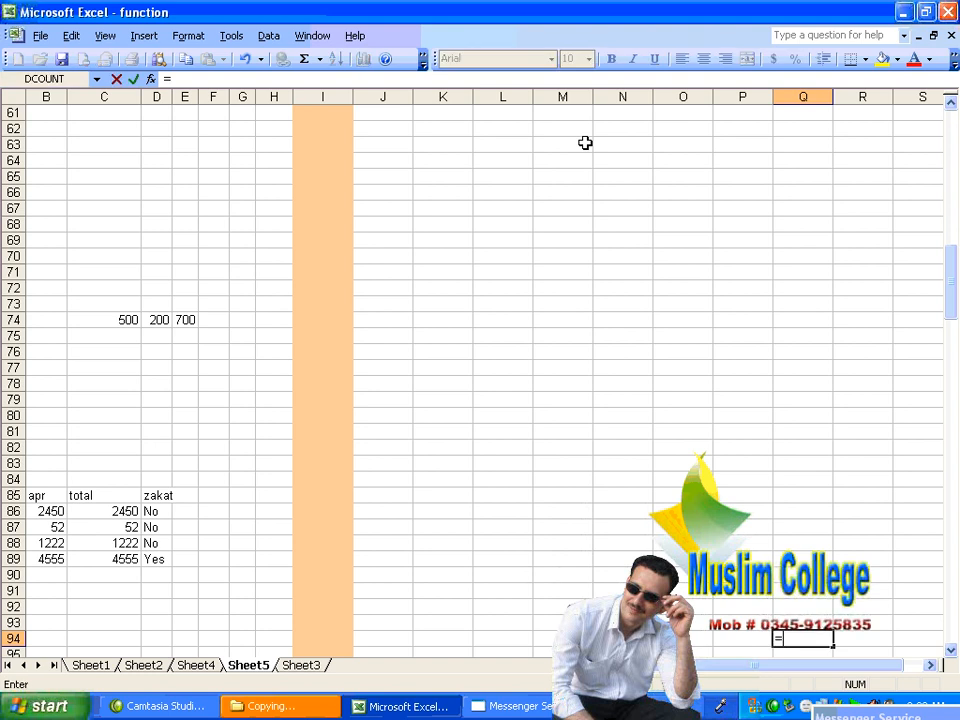
pyautogui.write('sum(')
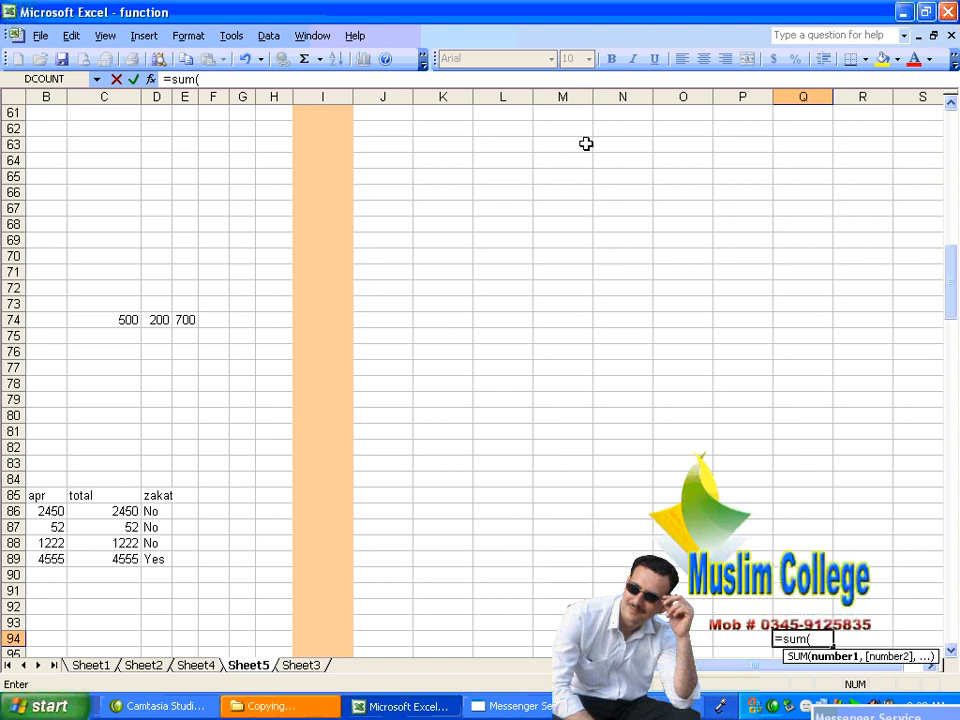
pyautogui.write('chem)')
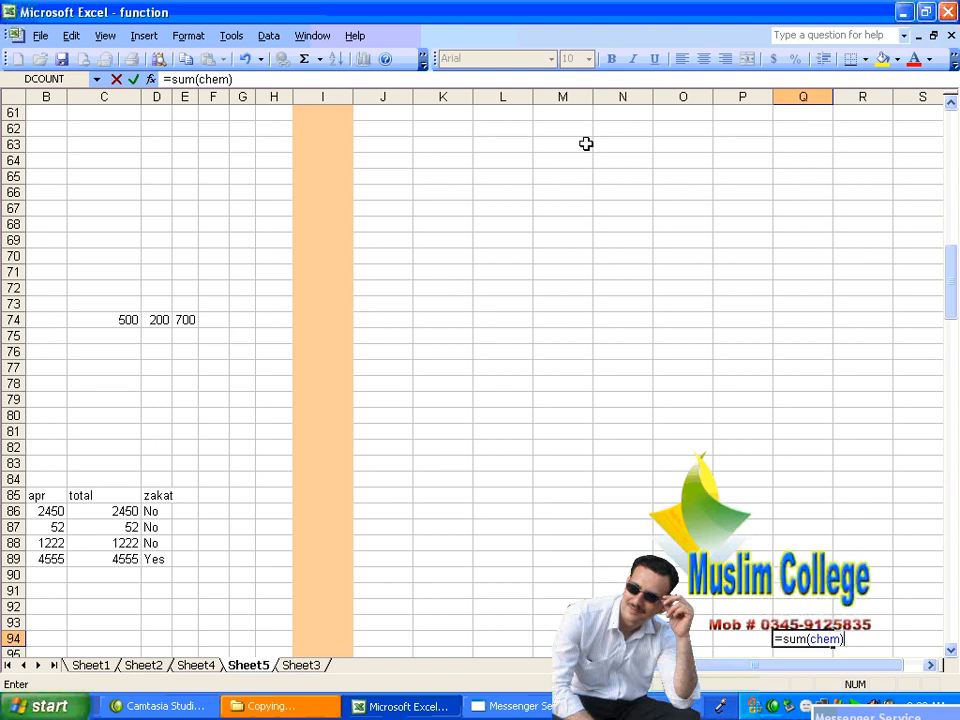
pyautogui.scroll(20, 262, 272)
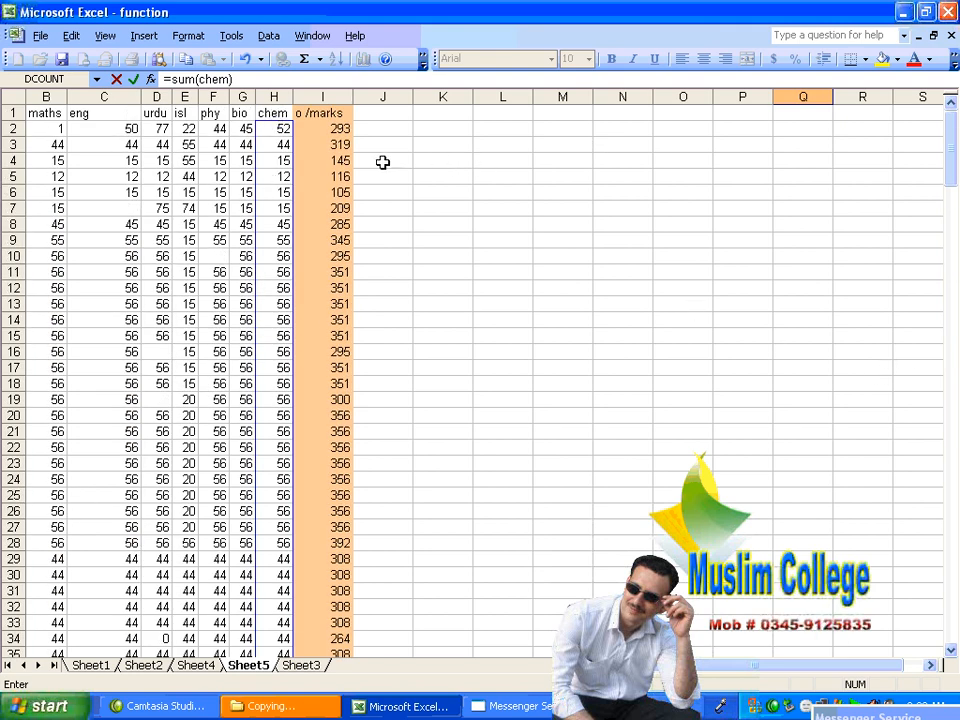
pyautogui.scroll(-12, 467, 407)
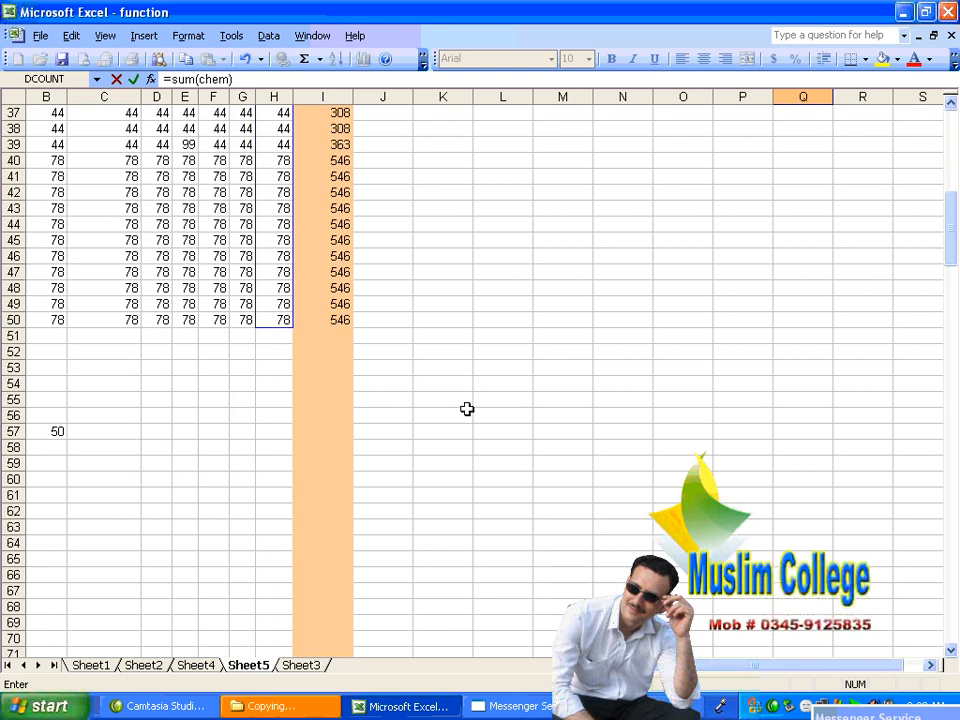
pyautogui.scroll(-11, 728, 397)
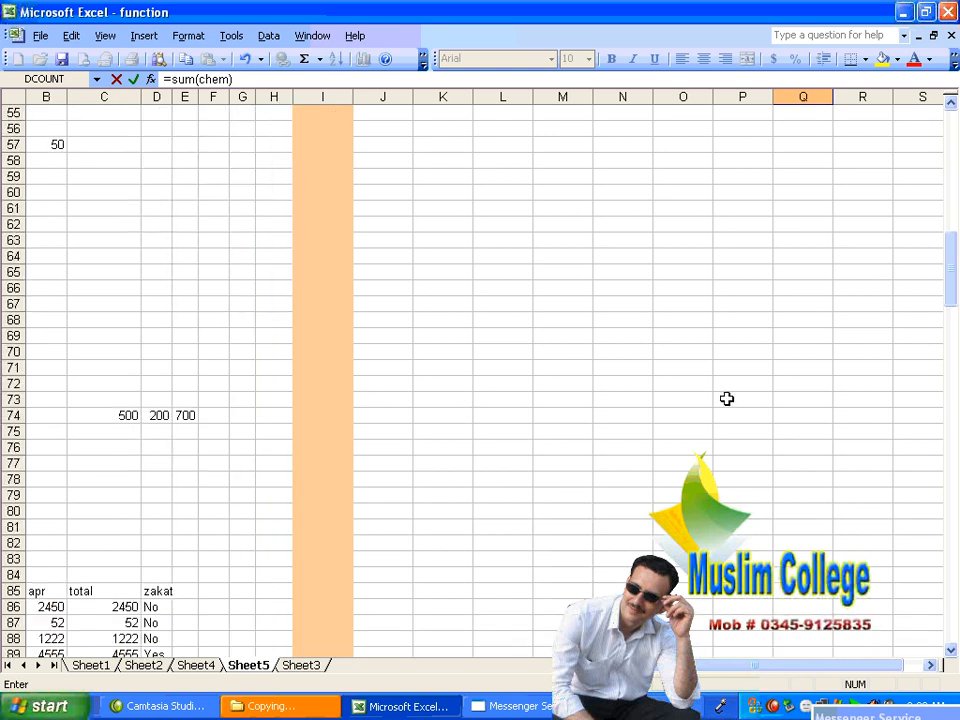
pyautogui.press('Return')
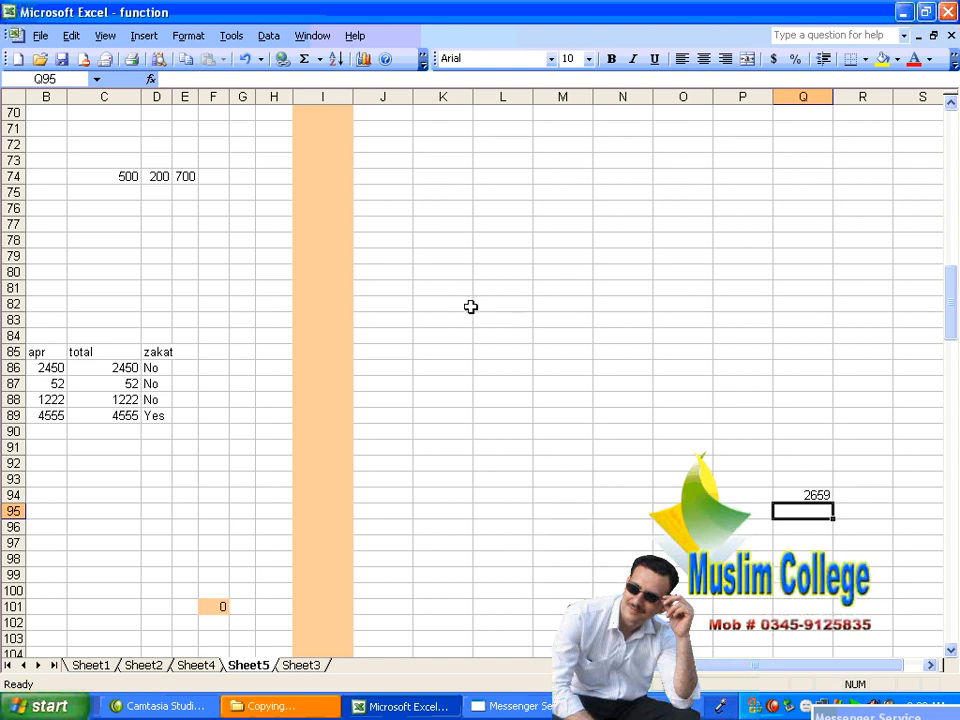
# Enter =Sum(nadeem) in cell M12 to total the nadeem named range
pyautogui.click(405, 276)
pyautogui.press('Left')
pyautogui.press('Left')
pyautogui.press('Left')
pyautogui.press('Left')
pyautogui.press('Left')
pyautogui.press('Left')
pyautogui.press('Left')
pyautogui.press('Left')
pyautogui.press('Left')
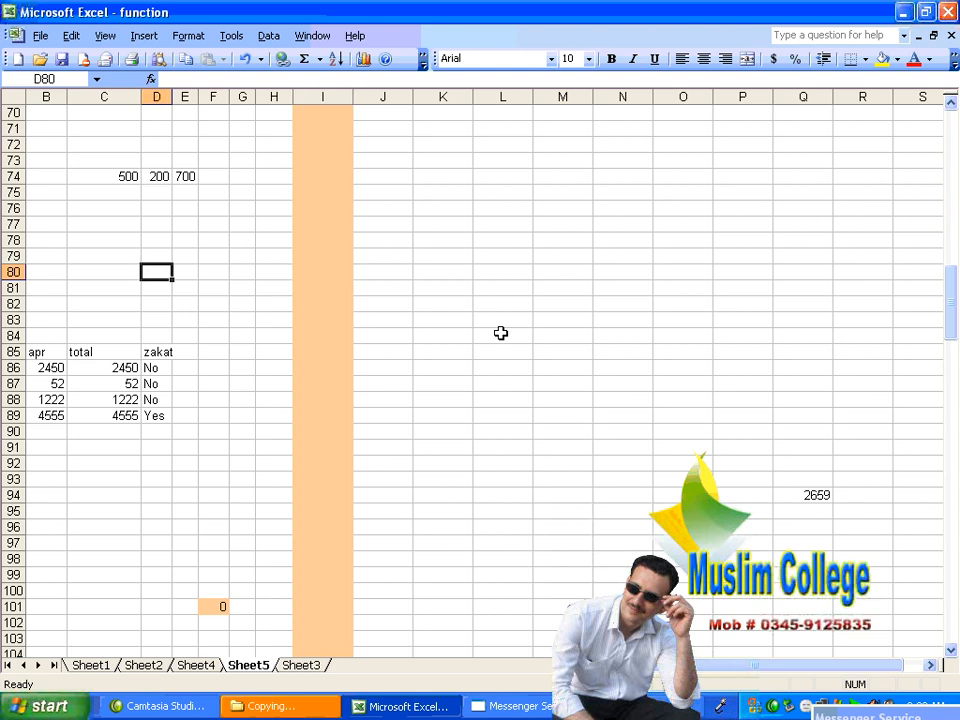
pyautogui.scroll(20, 488, 302)
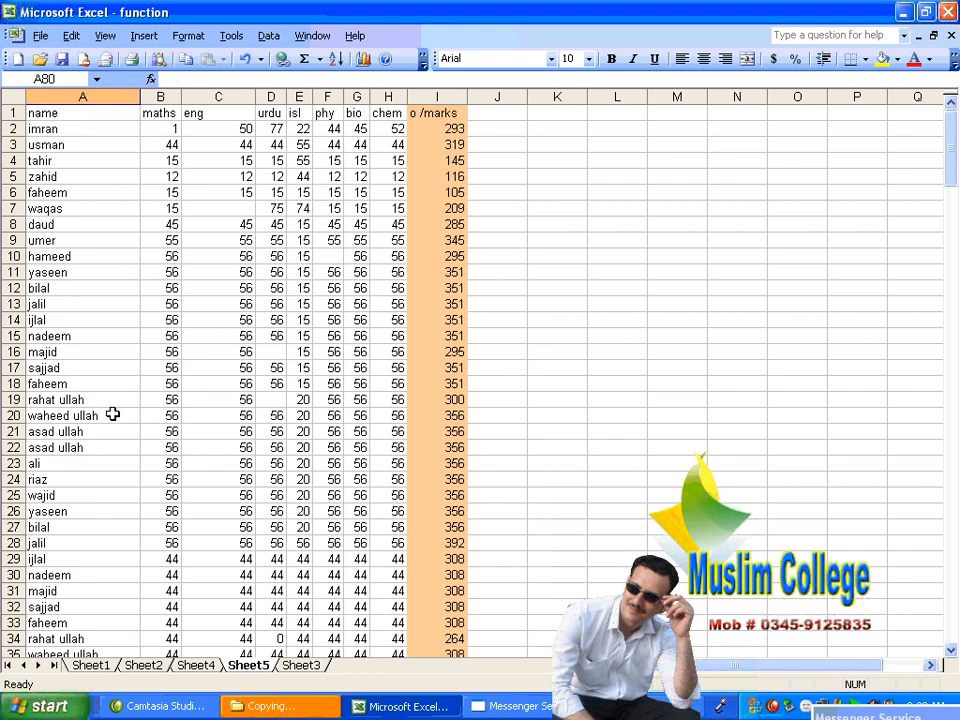
pyautogui.click(697, 288)
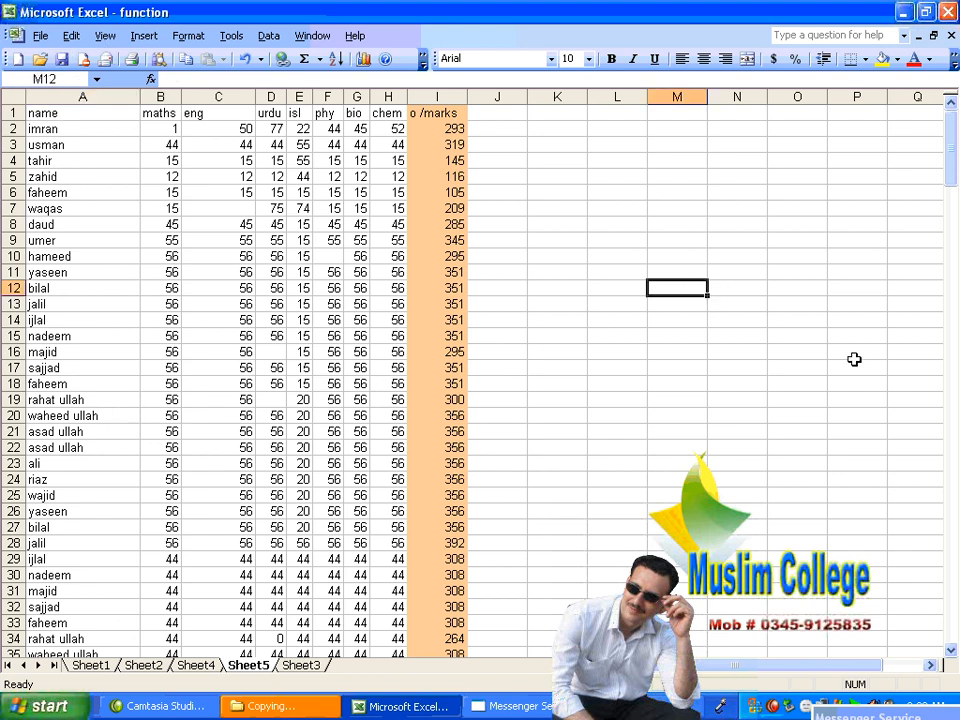
pyautogui.write('=')
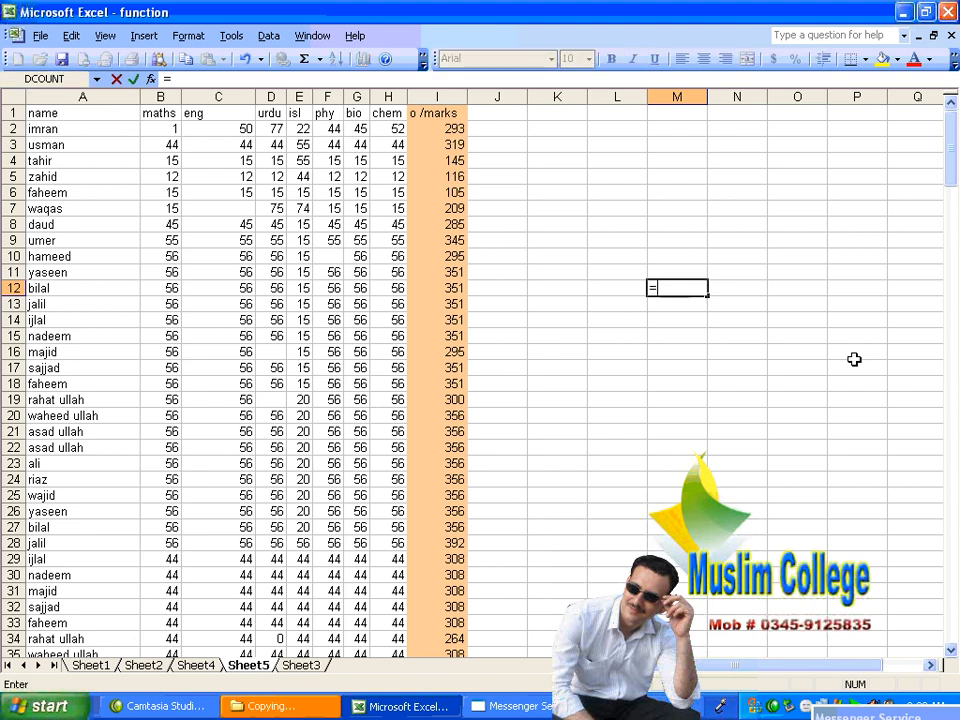
pyautogui.write('Sum(')
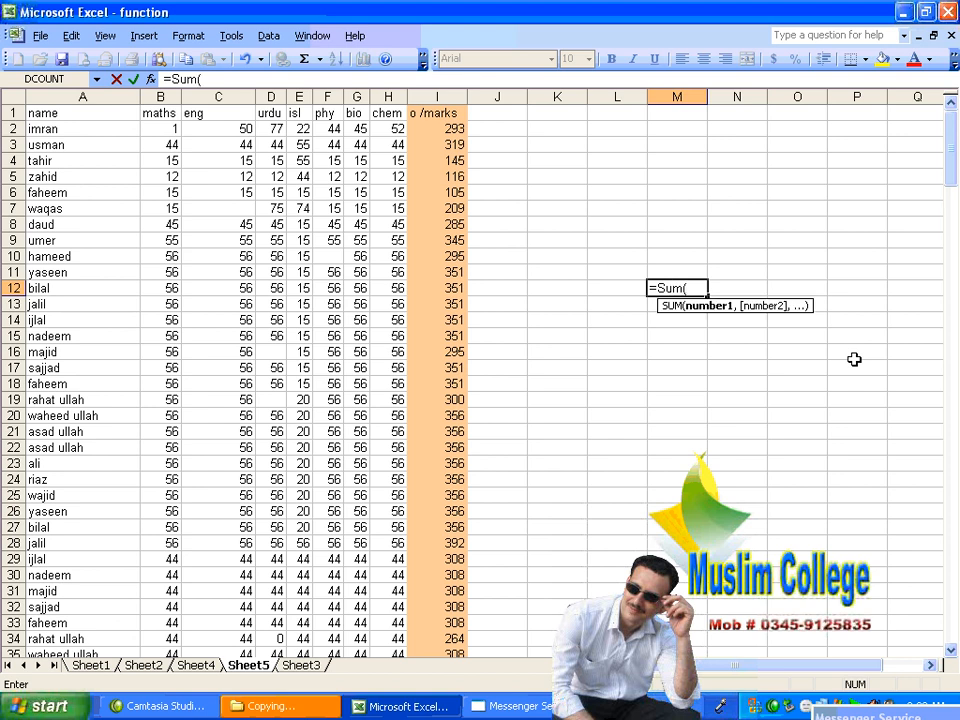
pyautogui.write('nadeem)')
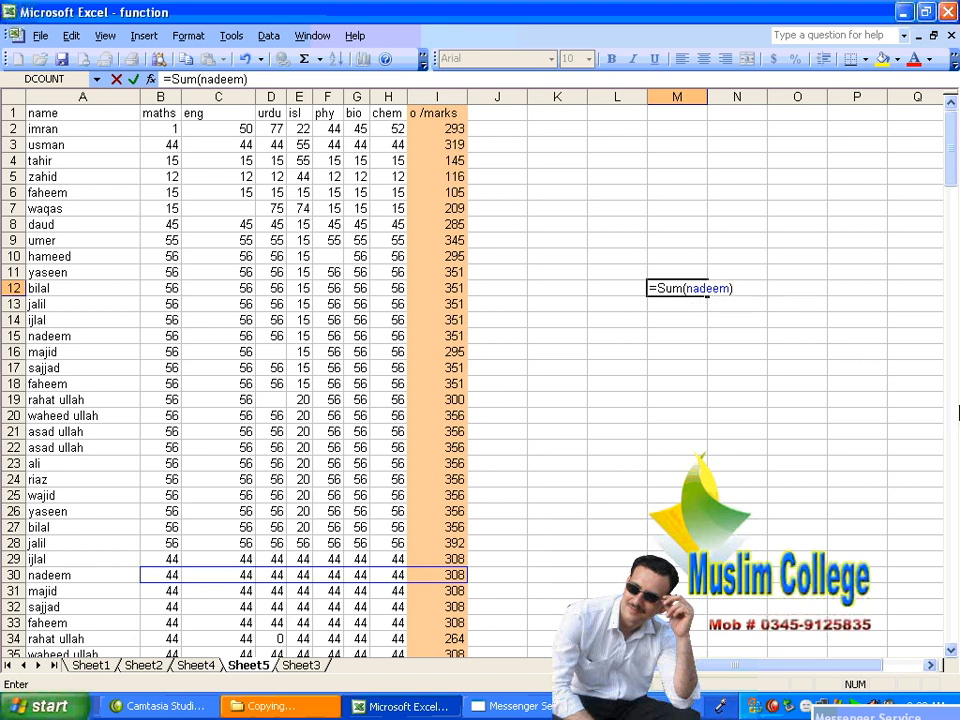
pyautogui.press('Return')
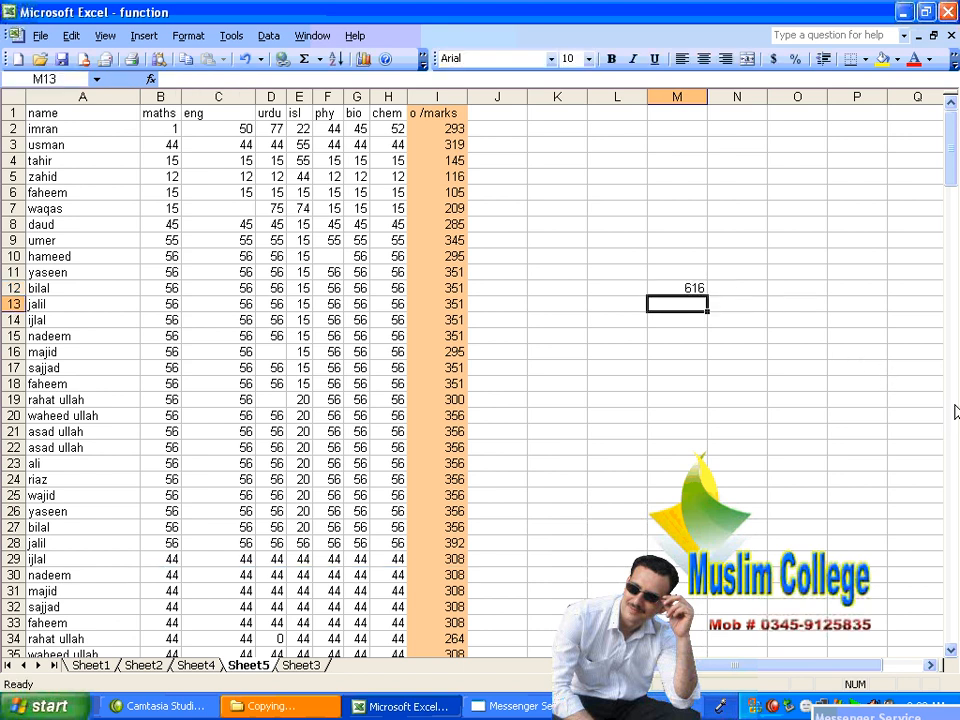
pyautogui.press('Up')
pyautogui.press('F2')
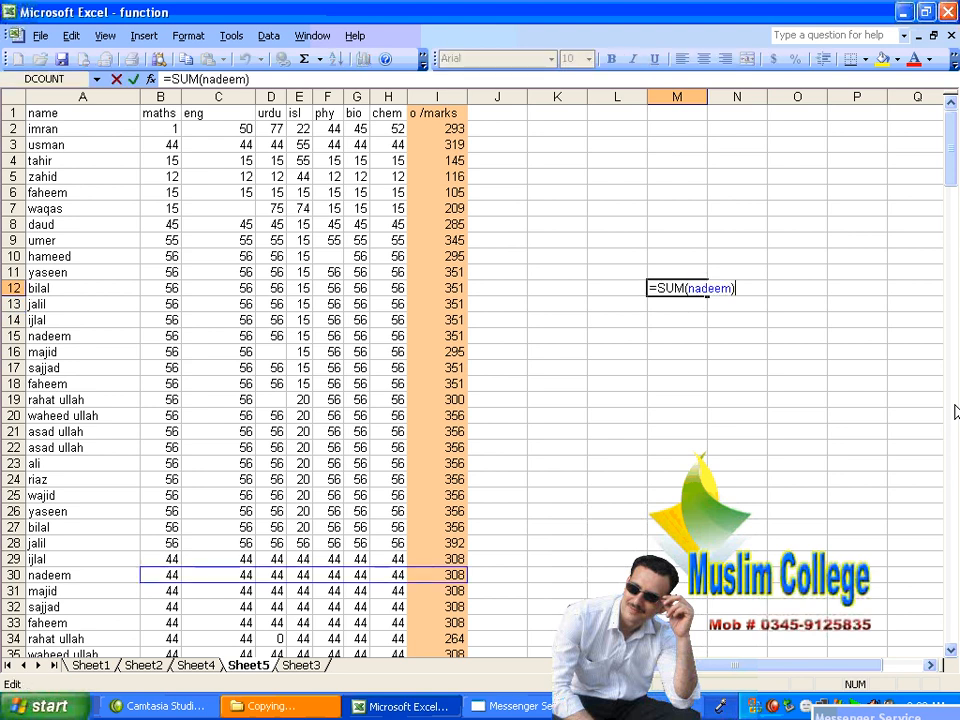
pyautogui.press('Left')
pyautogui.press('BackSpace')
pyautogui.press('BackSpace')
pyautogui.press('BackSpace')
pyautogui.press('BackSpace')
pyautogui.press('BackSpace')
pyautogui.press('BackSpace')
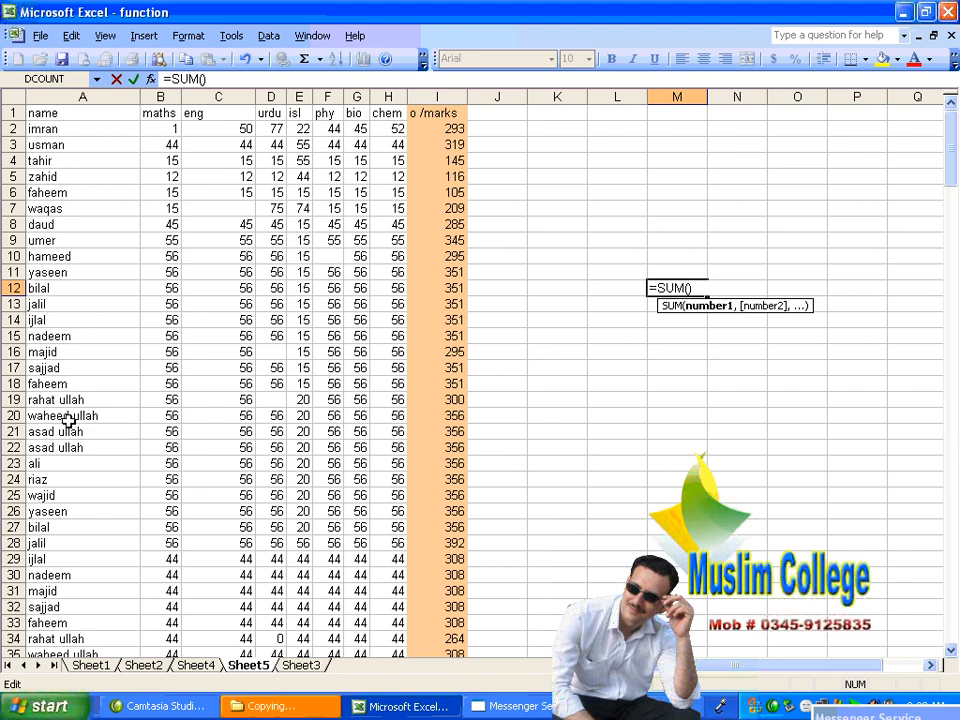
pyautogui.write('waheed ')
pyautogui.write('ullah')
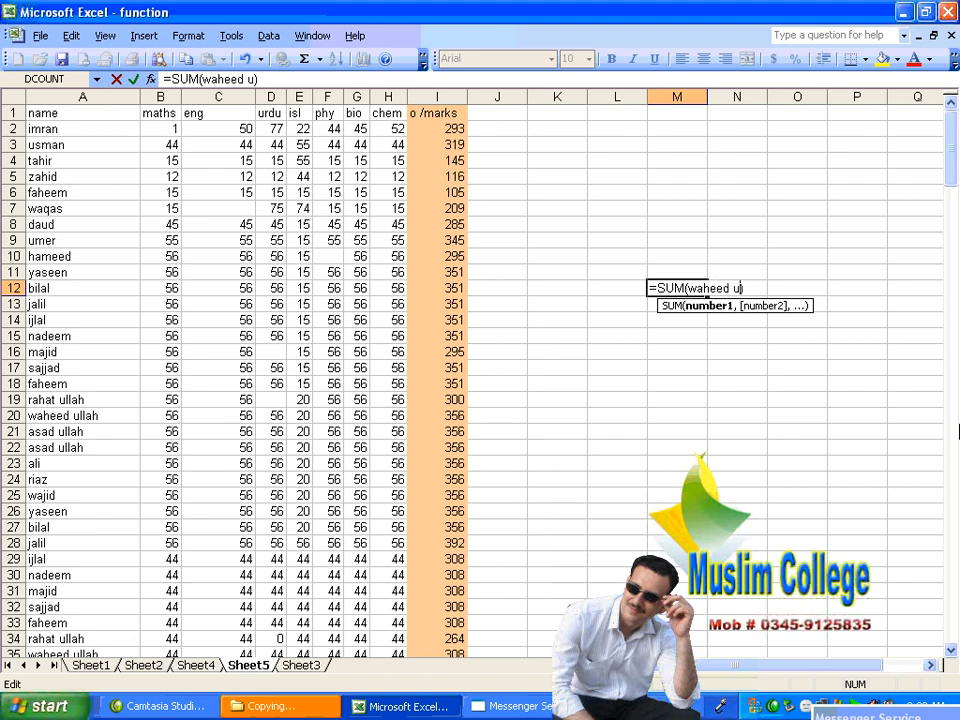
pyautogui.press('Right')
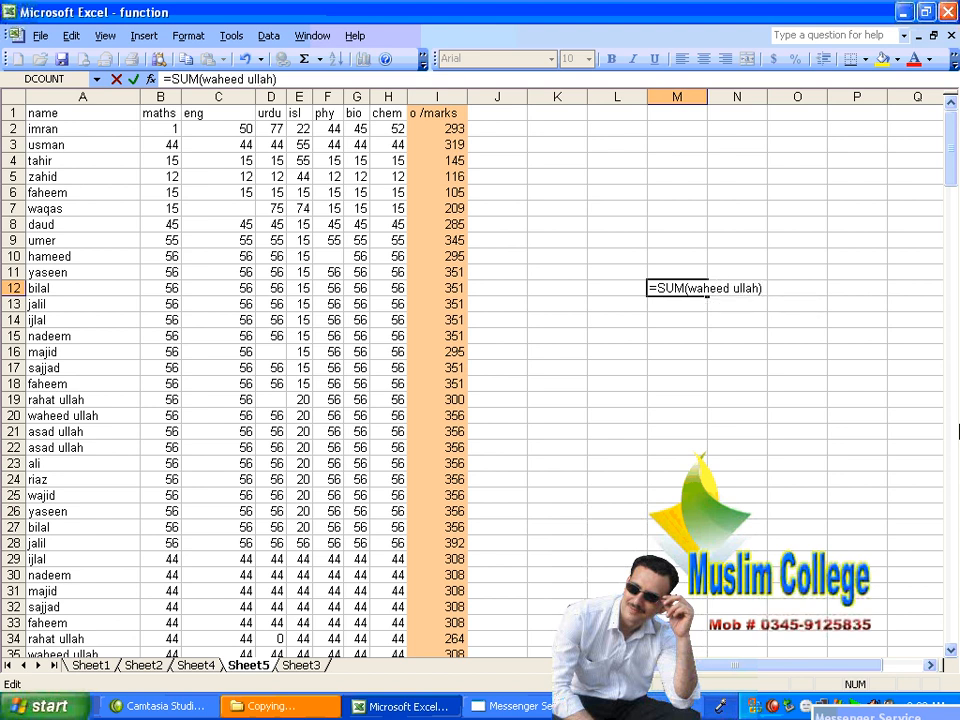
pyautogui.press('Return')
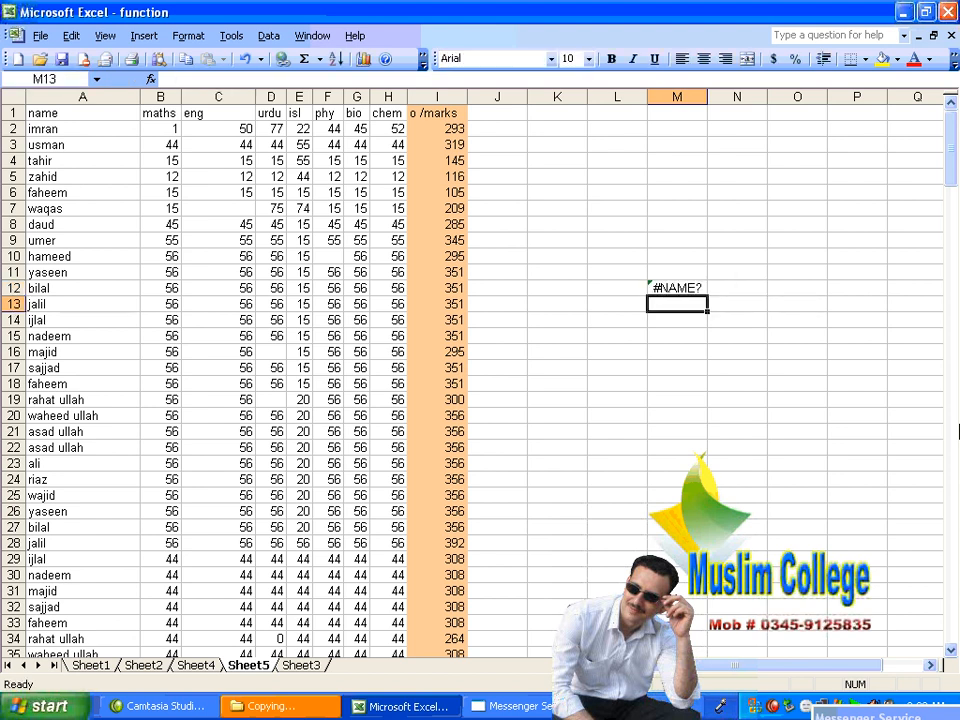
pyautogui.press('Up')
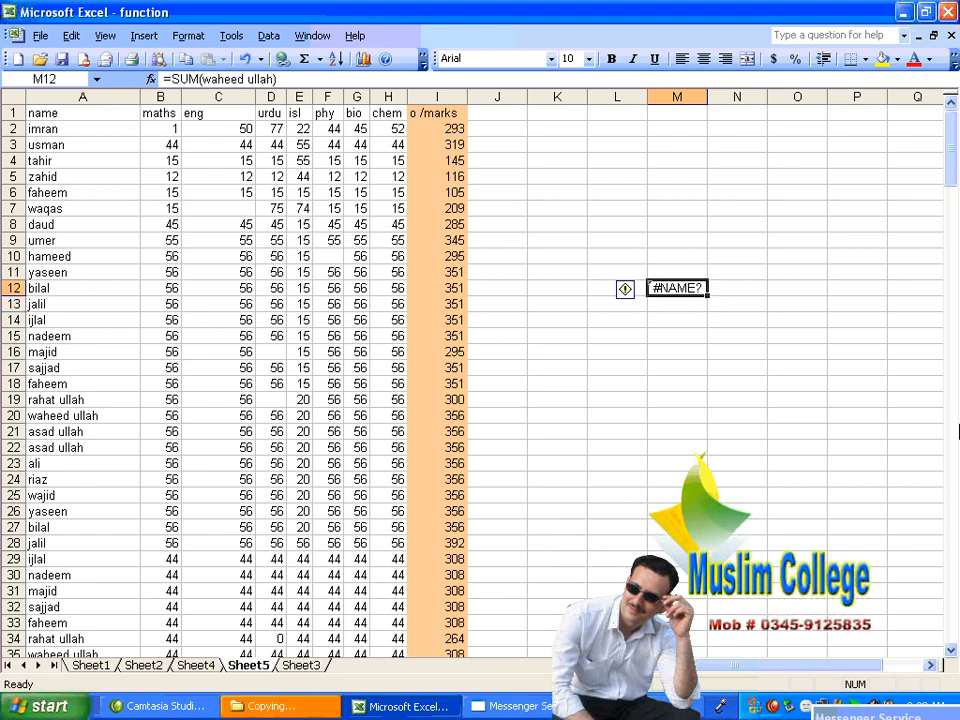
pyautogui.press('F2')
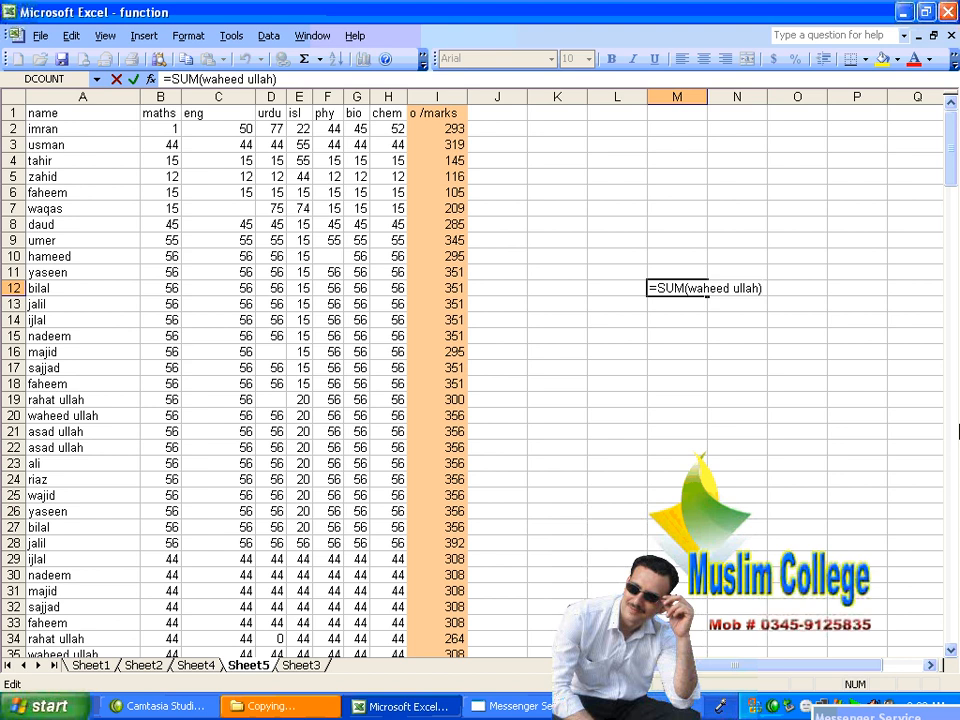
pyautogui.press('Left')
pyautogui.press('Left')
pyautogui.press('Left')
pyautogui.press('Left')
pyautogui.press('Left')
pyautogui.press('Left')
pyautogui.press('Left')
pyautogui.press('Left')
pyautogui.press('Left')
pyautogui.press('Left')
pyautogui.press('Left')
pyautogui.press('Left')
pyautogui.press('Left')
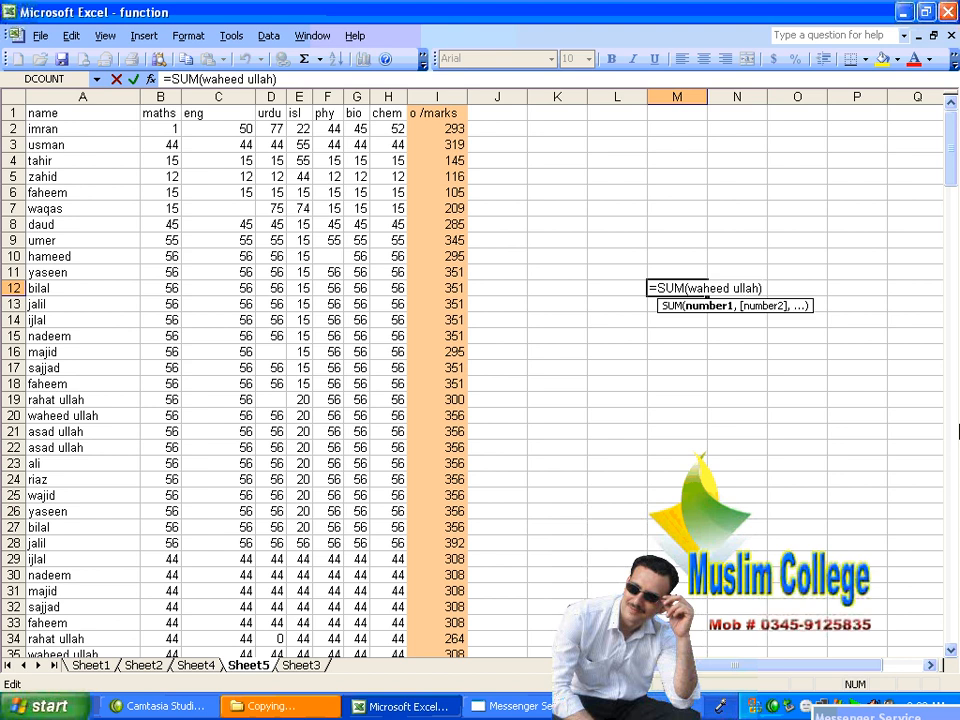
pyautogui.press('End')
pyautogui.press('Return')
pyautogui.press('Up')
pyautogui.press('F2')
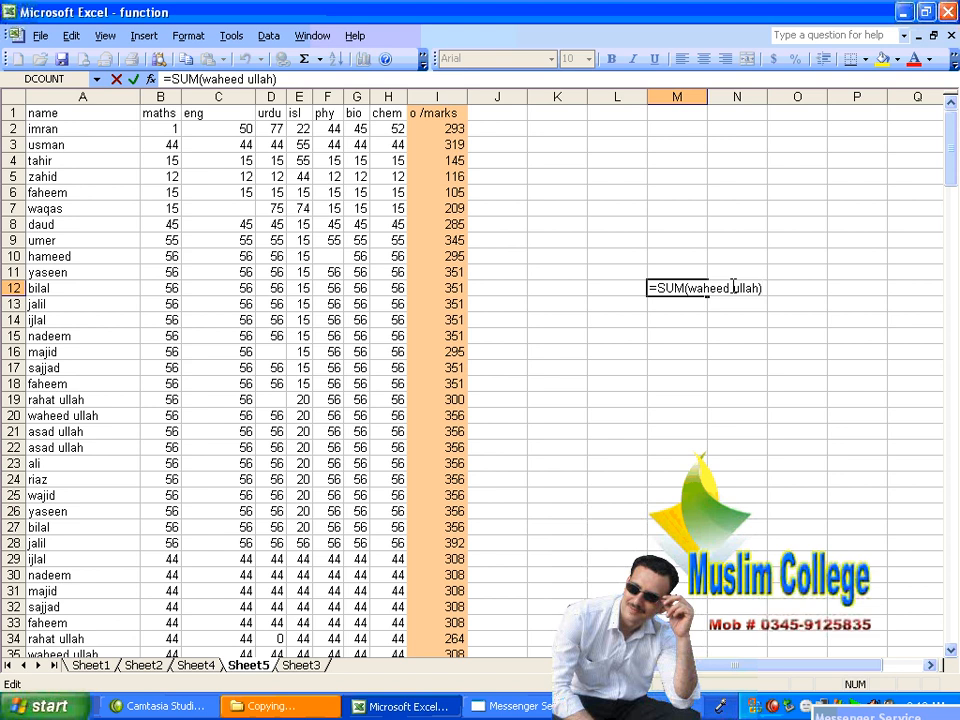
pyautogui.press('BackSpace')
pyautogui.press('BackSpace')
pyautogui.press('BackSpace')
pyautogui.press('BackSpace')
pyautogui.press('BackSpace')
pyautogui.press('BackSpace')
pyautogui.press('BackSpace')
pyautogui.press('BackSpace')
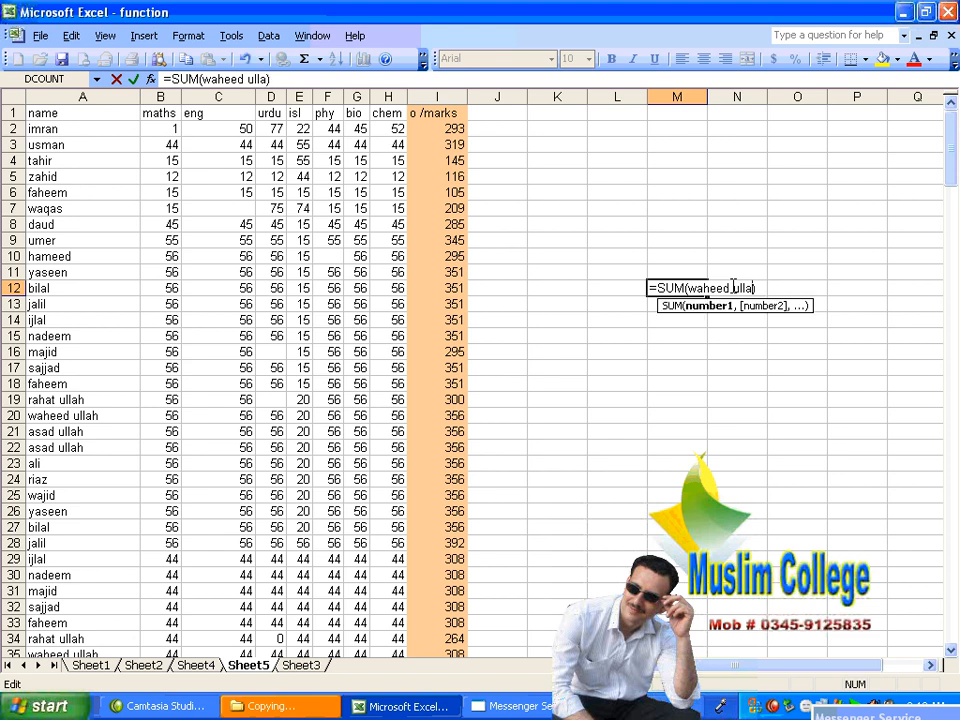
pyautogui.press('BackSpace')
pyautogui.press('BackSpace')
pyautogui.press('BackSpace')
pyautogui.press('BackSpace')
pyautogui.press('BackSpace')
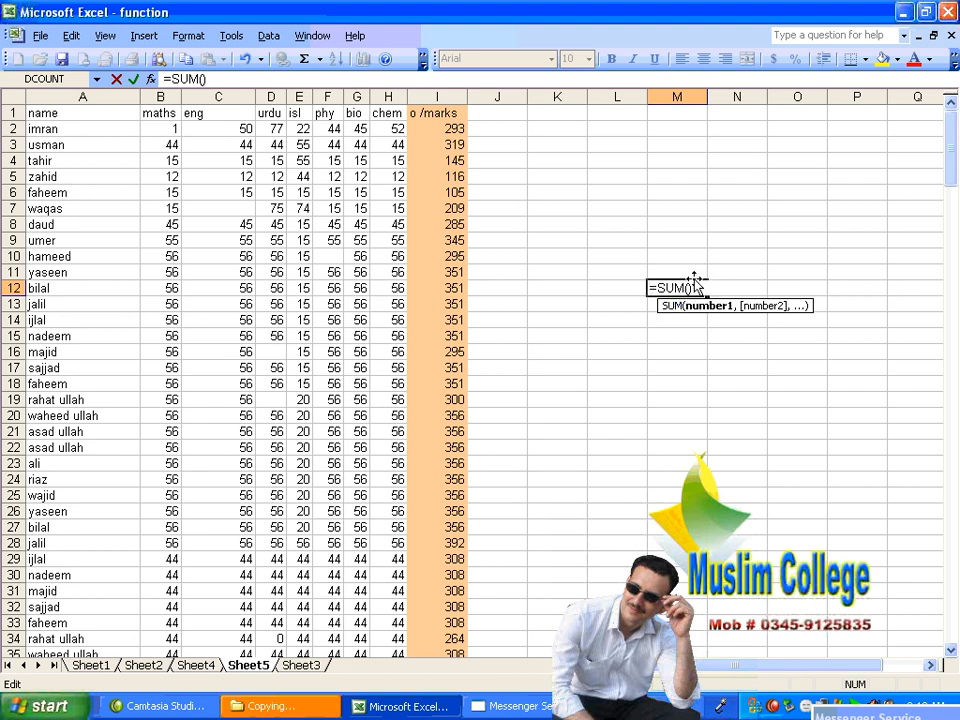
# Paste the asad_ullah name into M12's SUM formula via Insert > Name > Paste and commit it, showing 616
pyautogui.click(142, 35)
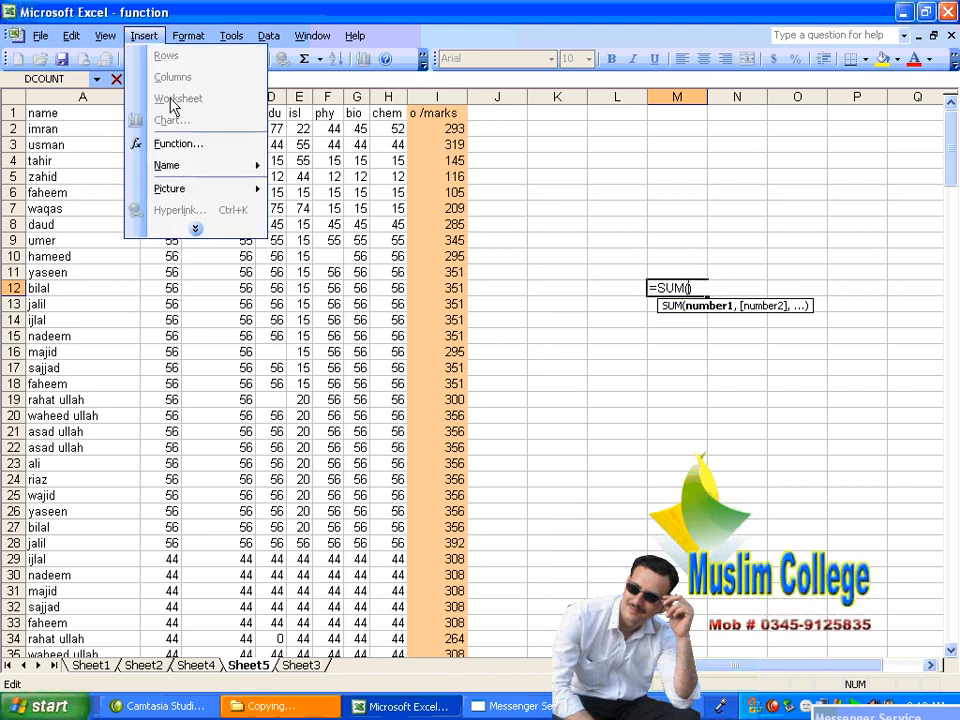
pyautogui.moveTo(253, 165)
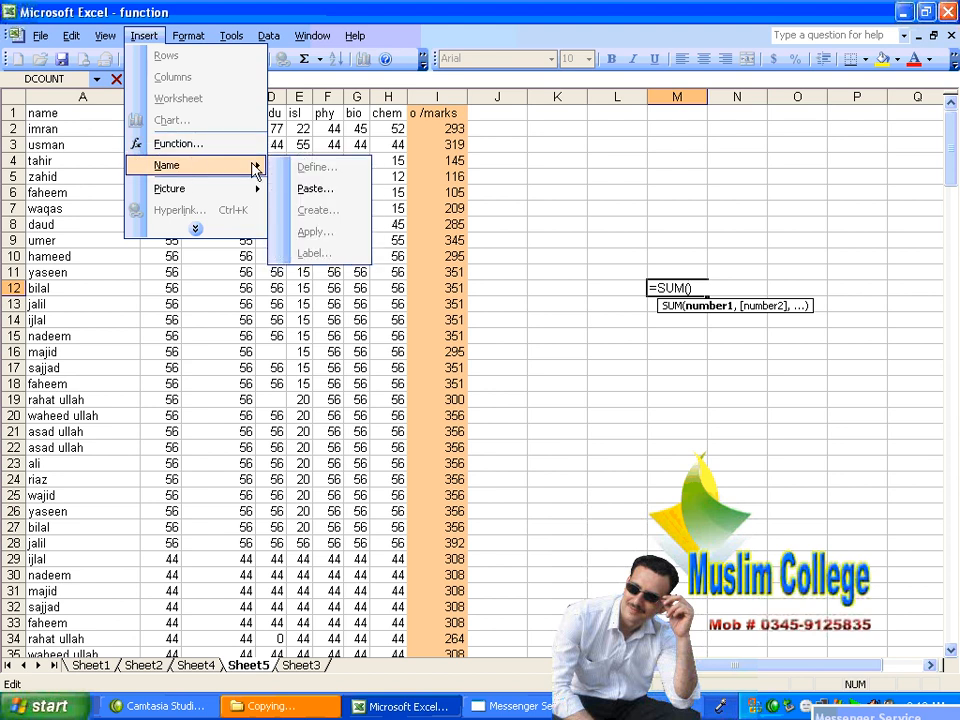
pyautogui.click(309, 190)
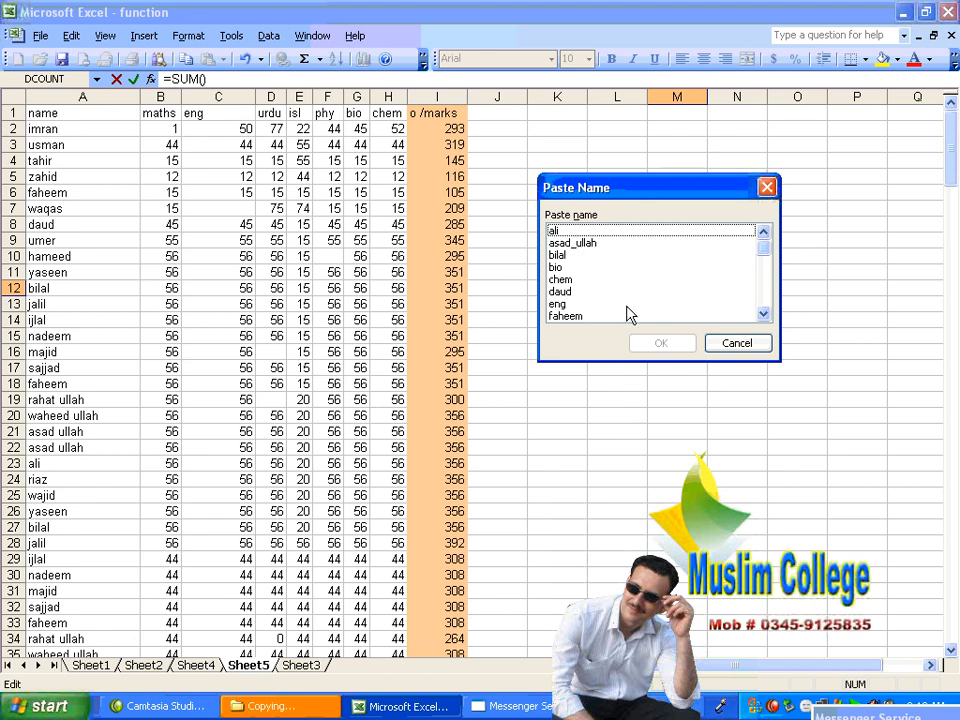
pyautogui.click(590, 246)
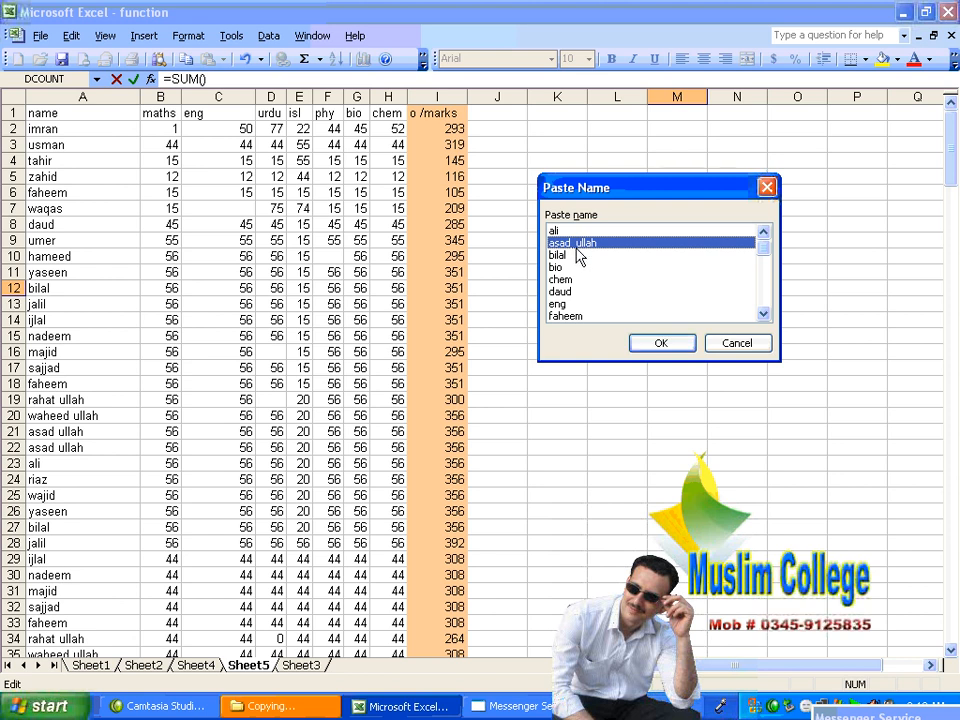
pyautogui.click(684, 343)
pyautogui.press('Right')
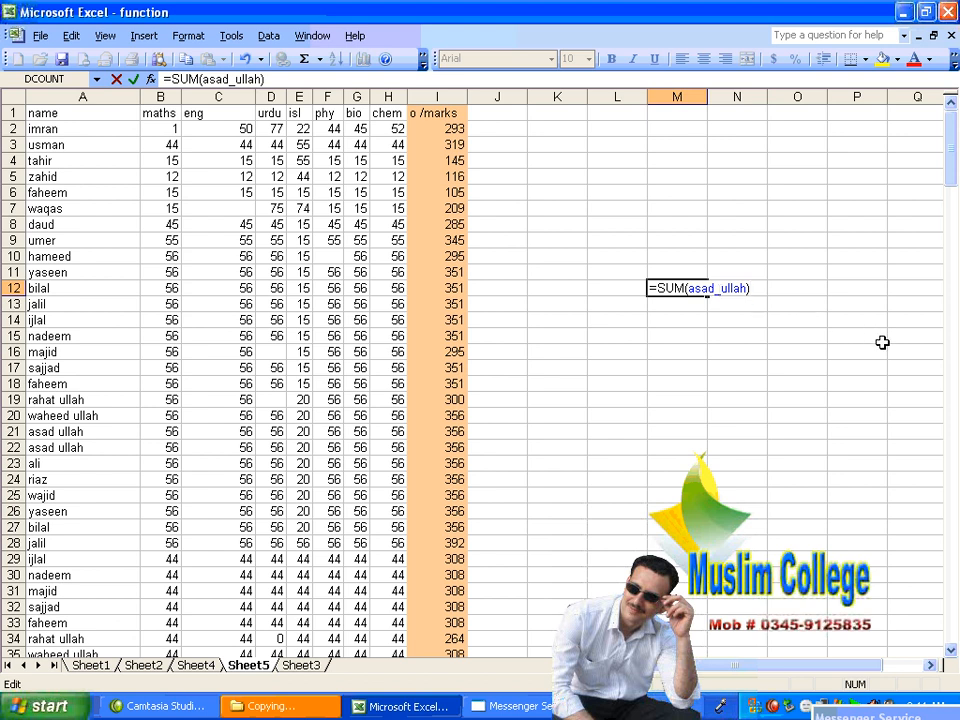
pyautogui.press('Return')
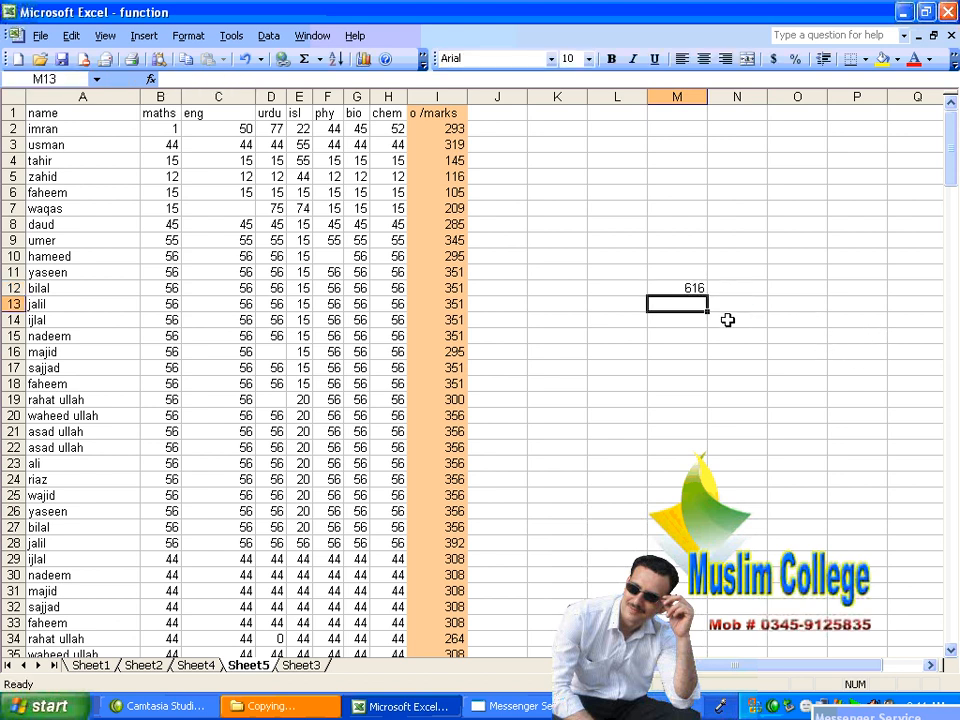
pyautogui.doubleClick(684, 287)
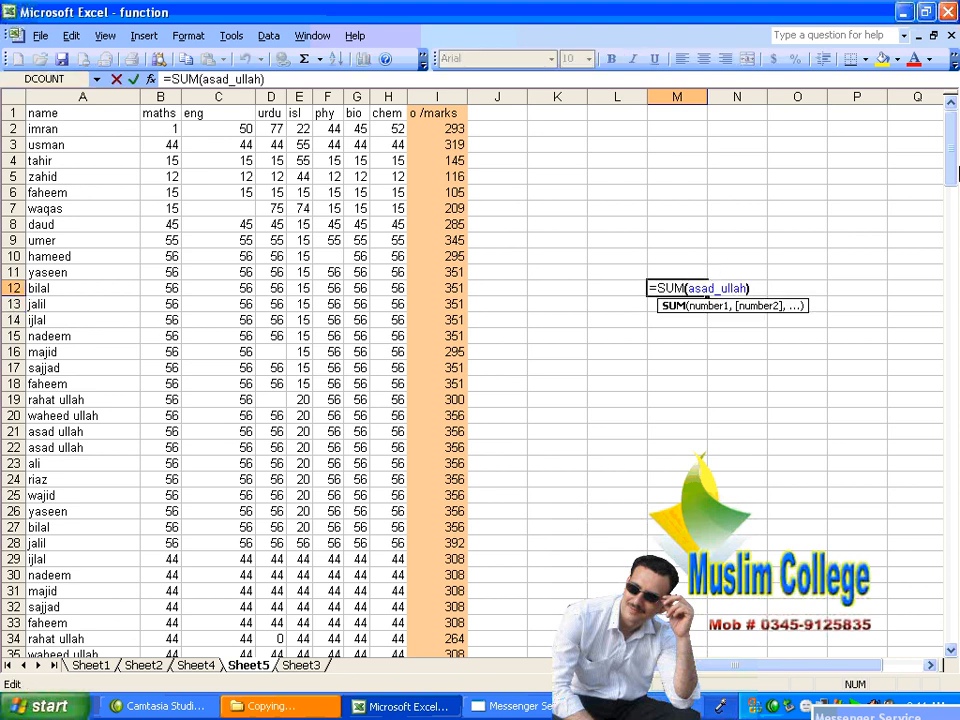
pyautogui.press('Delete')
pyautogui.press('Delete')
pyautogui.press('Delete')
pyautogui.press('Delete')
pyautogui.press('Delete')
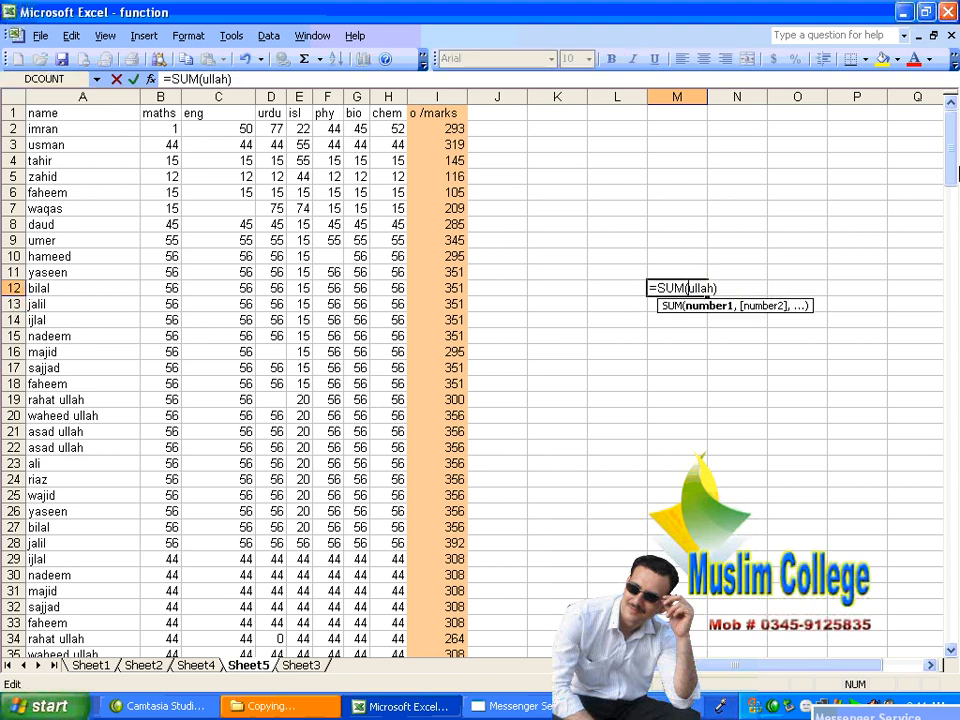
pyautogui.write('waheed')
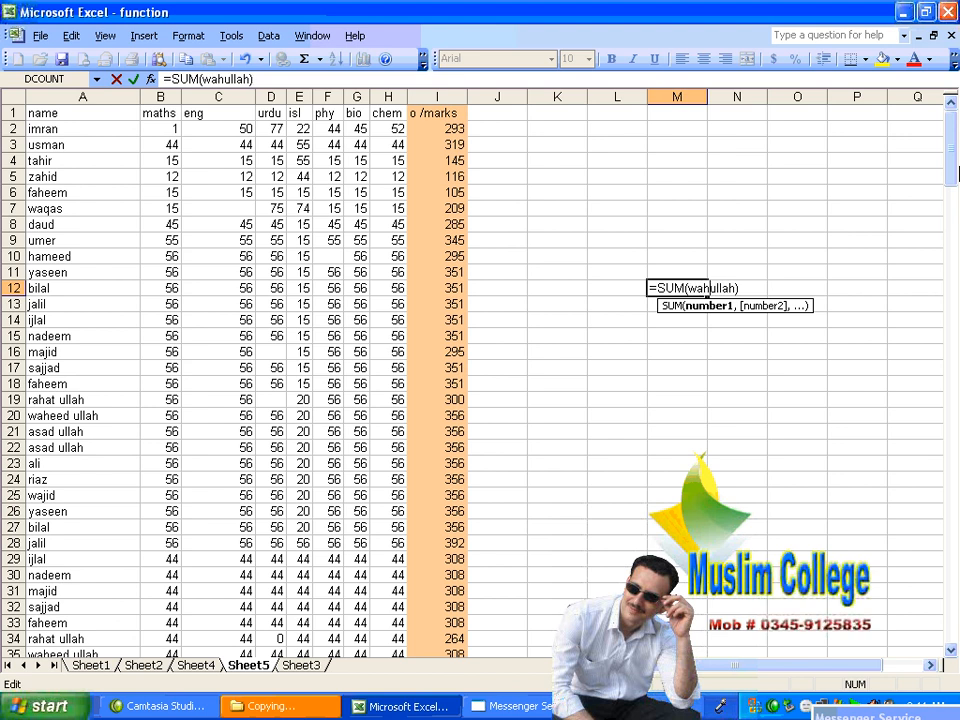
pyautogui.write('_')
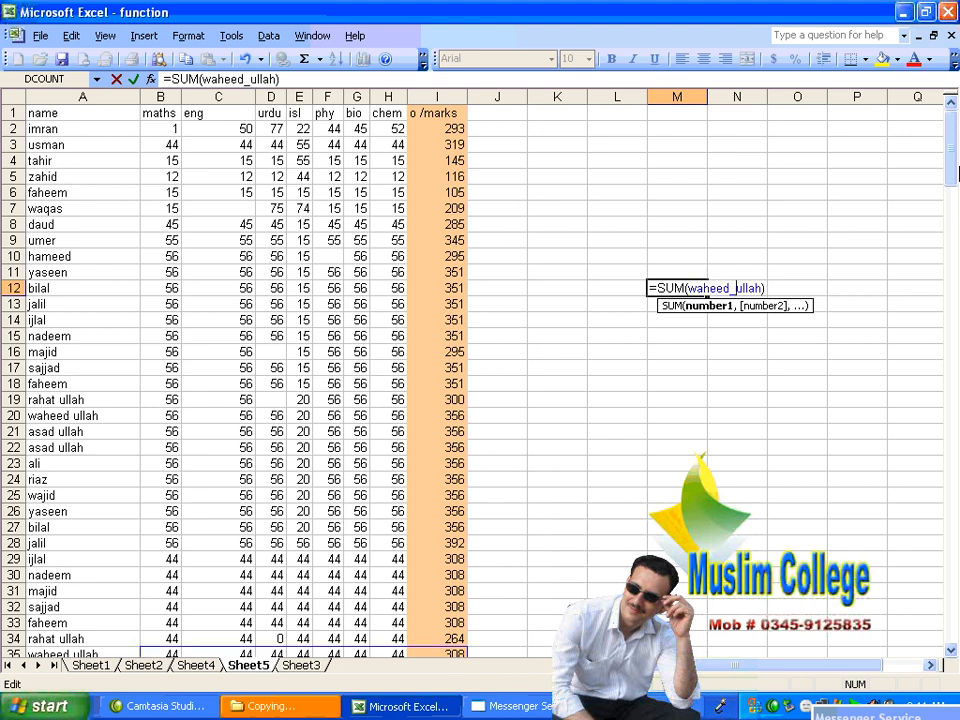
pyautogui.press('End')
pyautogui.press('Return')
# Erase the whole formula so cell M12 is empty again
pyautogui.click(705, 289)
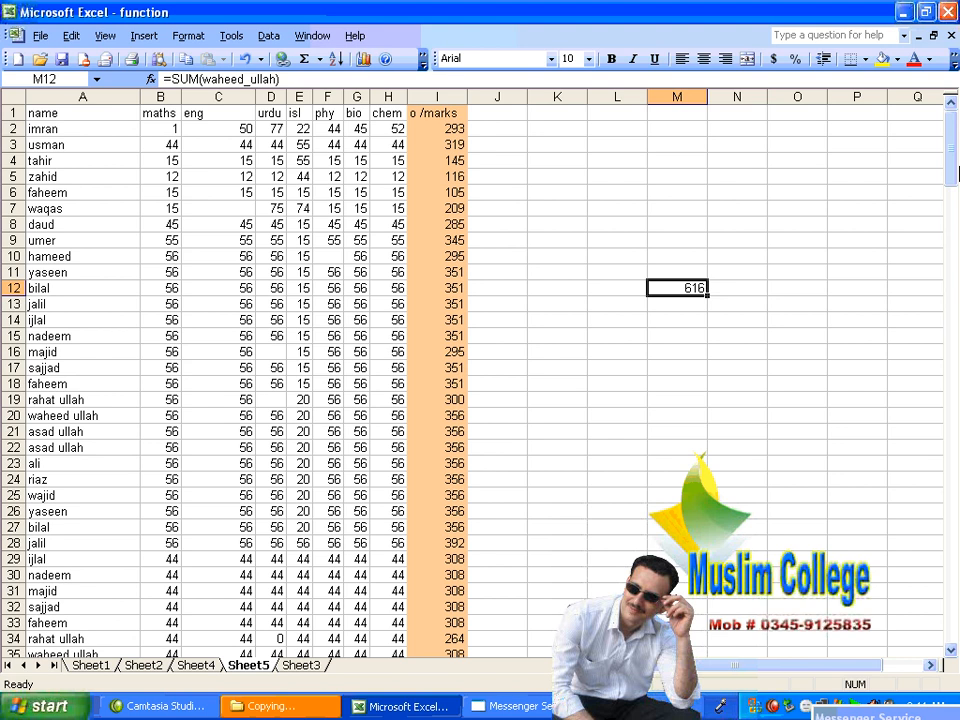
pyautogui.doubleClick(706, 289)
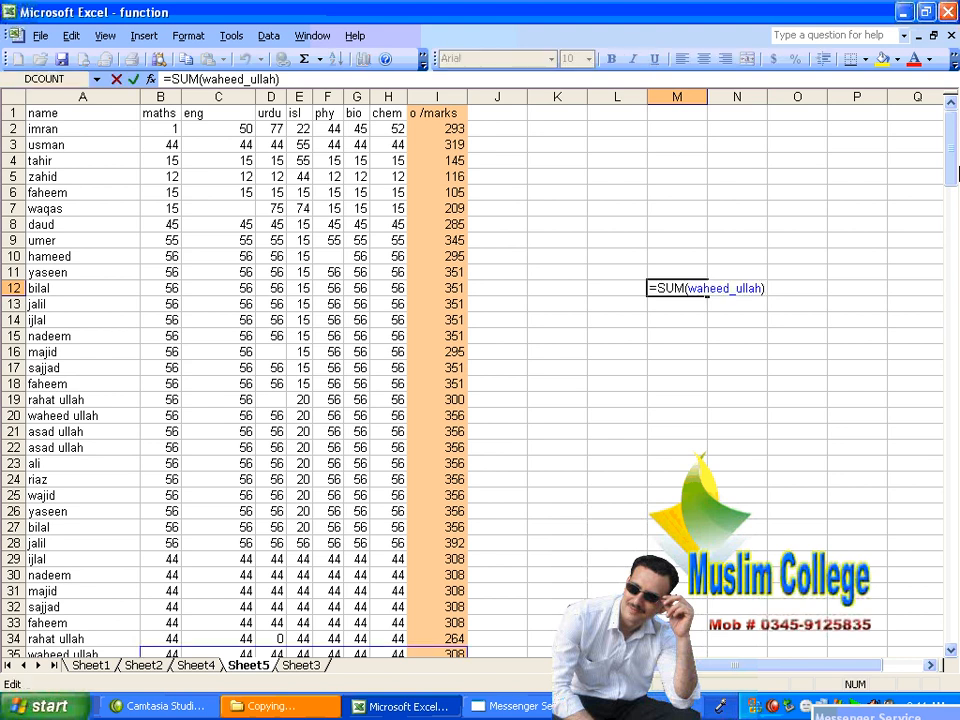
pyautogui.press('BackSpace')
pyautogui.press('BackSpace')
pyautogui.press('BackSpace')
pyautogui.press('BackSpace')
pyautogui.press('BackSpace')
pyautogui.press('BackSpace')
pyautogui.press('BackSpace')
pyautogui.press('BackSpace')
pyautogui.press('BackSpace')
pyautogui.press('BackSpace')
pyautogui.press('BackSpace')
pyautogui.press('BackSpace')
pyautogui.press('BackSpace')
pyautogui.press('BackSpace')
pyautogui.press('BackSpace')
pyautogui.press('BackSpace')
pyautogui.press('BackSpace')
pyautogui.press('BackSpace')
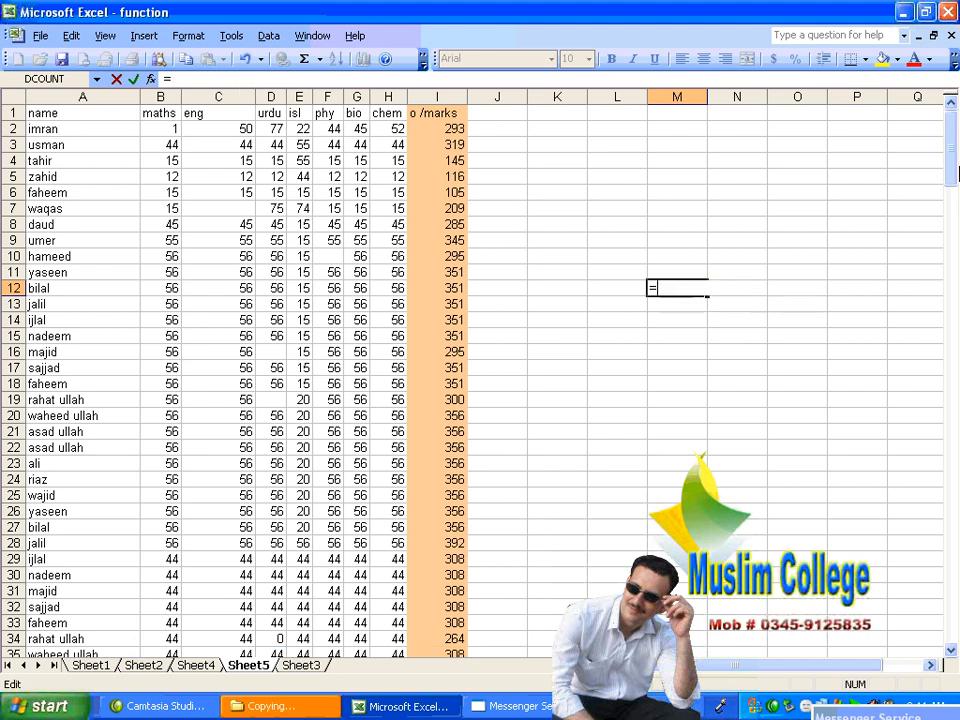
pyautogui.press('Return')
pyautogui.click(251, 319)
pyautogui.press('Left')
pyautogui.press('Left')
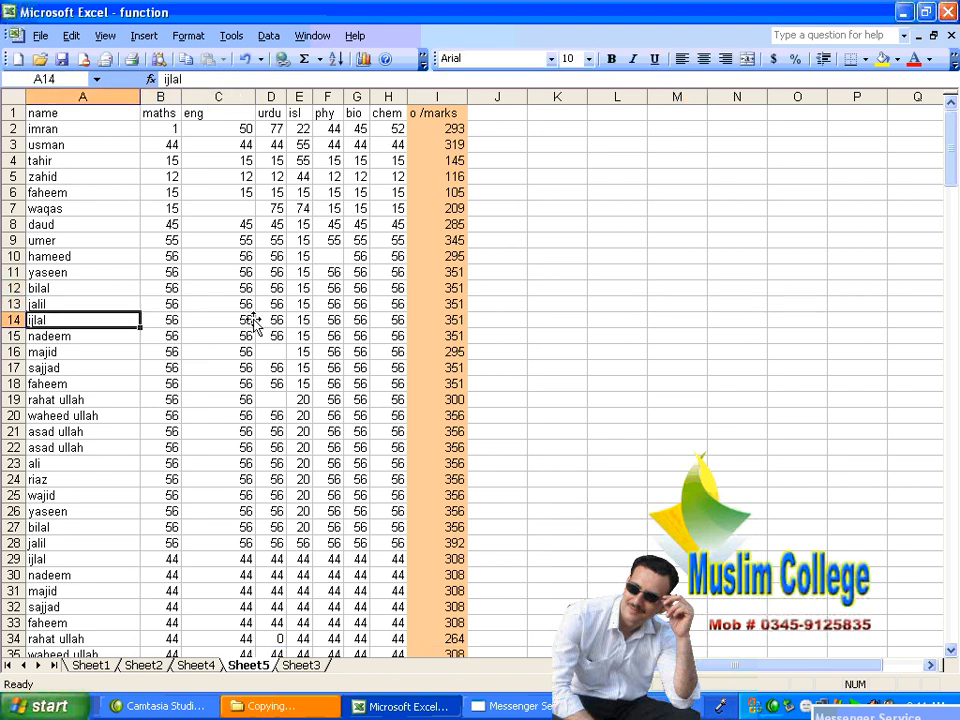
pyautogui.click(145, 36)
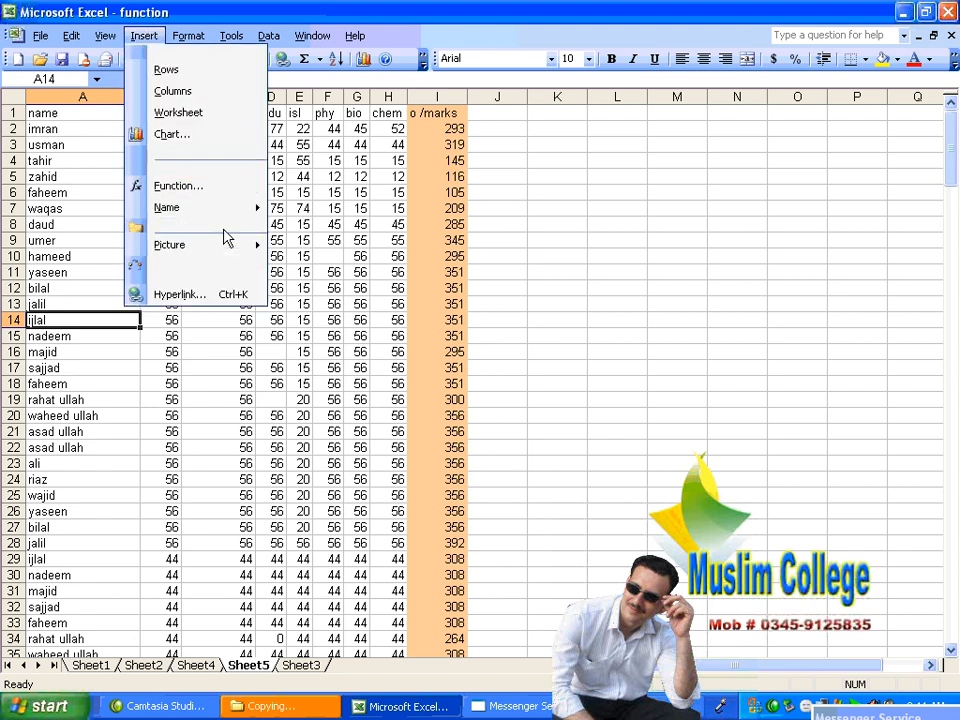
pyautogui.moveTo(223, 231)
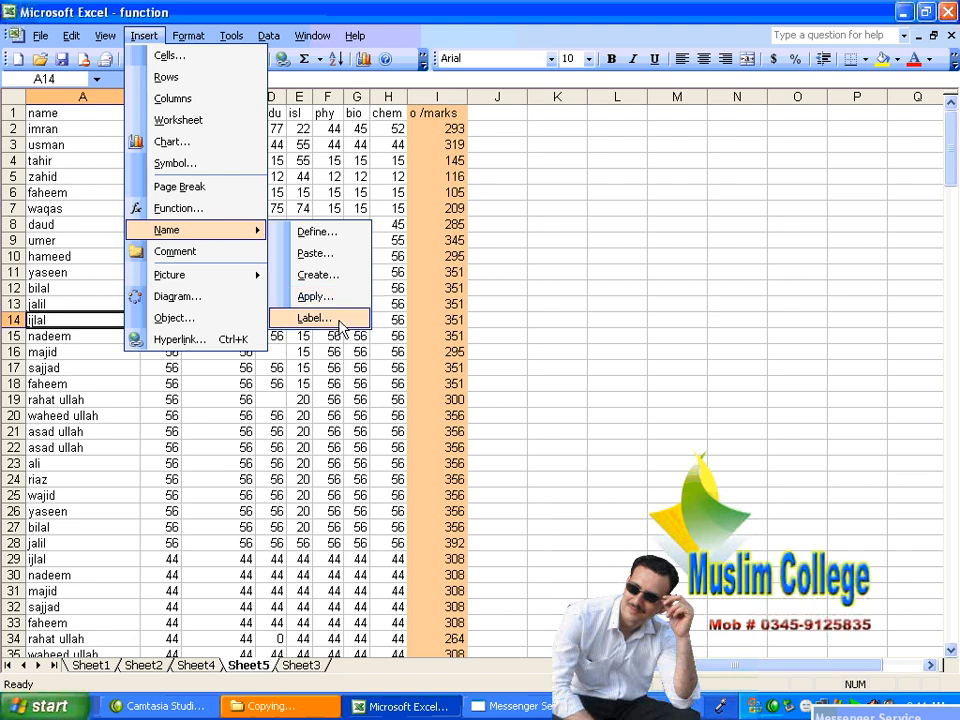
pyautogui.click(335, 299)
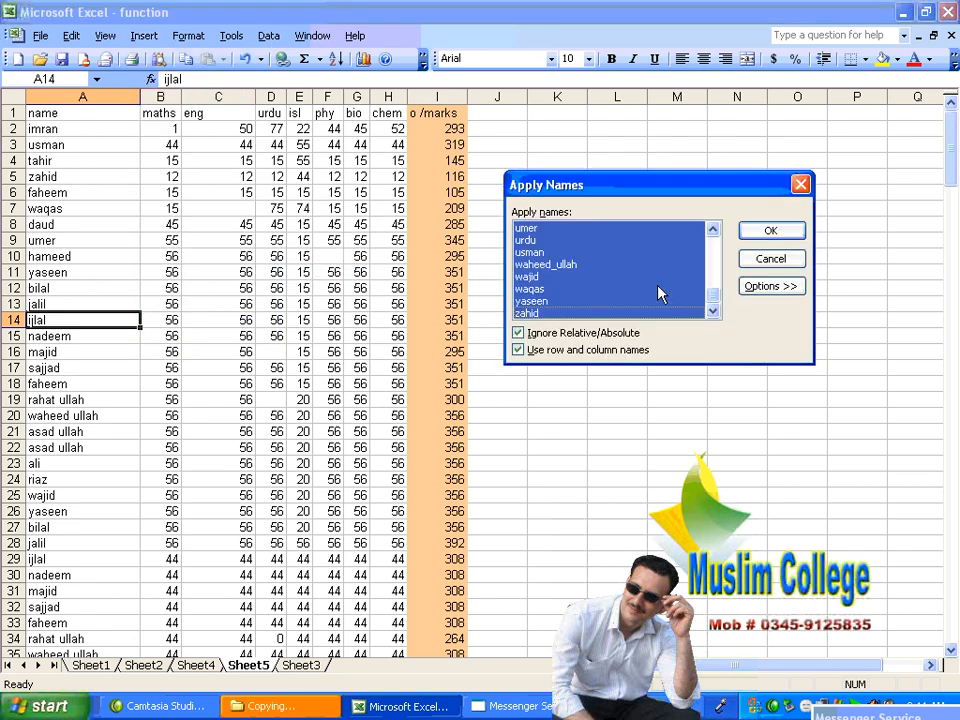
pyautogui.click(770, 258)
pyautogui.click(574, 270)
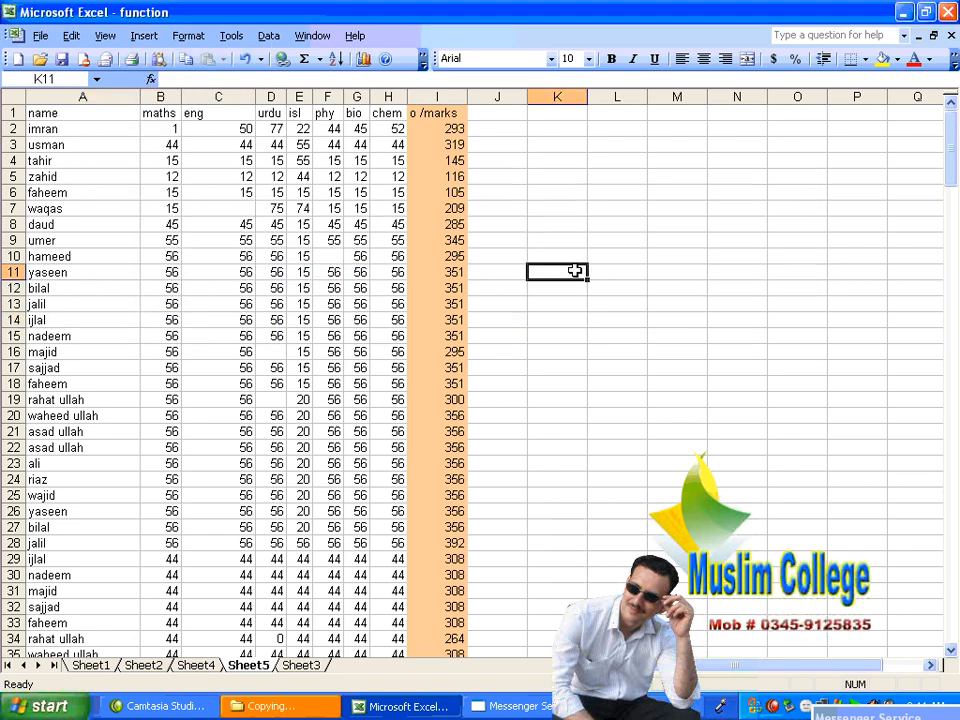
pyautogui.click(456, 133)
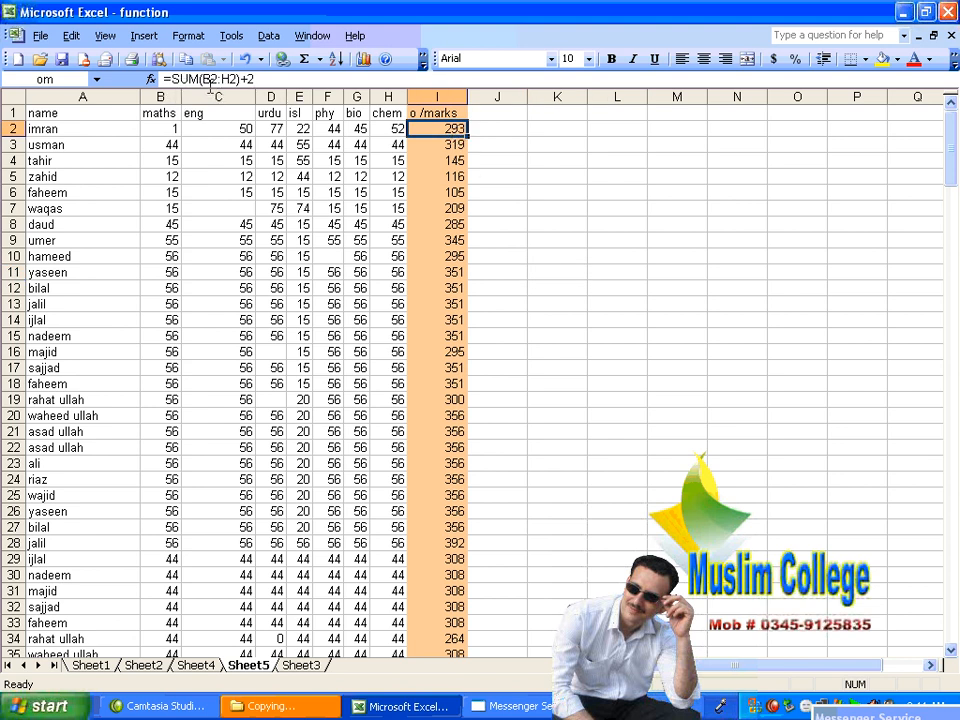
pyautogui.press('Right')
pyautogui.press('Right')
pyautogui.press('Right')
pyautogui.press('Right')
pyautogui.press('Right')
pyautogui.press('Right')
pyautogui.press('Right')
pyautogui.press('Right')
pyautogui.press('Right')
pyautogui.press('Right')
pyautogui.press('Right')
pyautogui.press('Right')
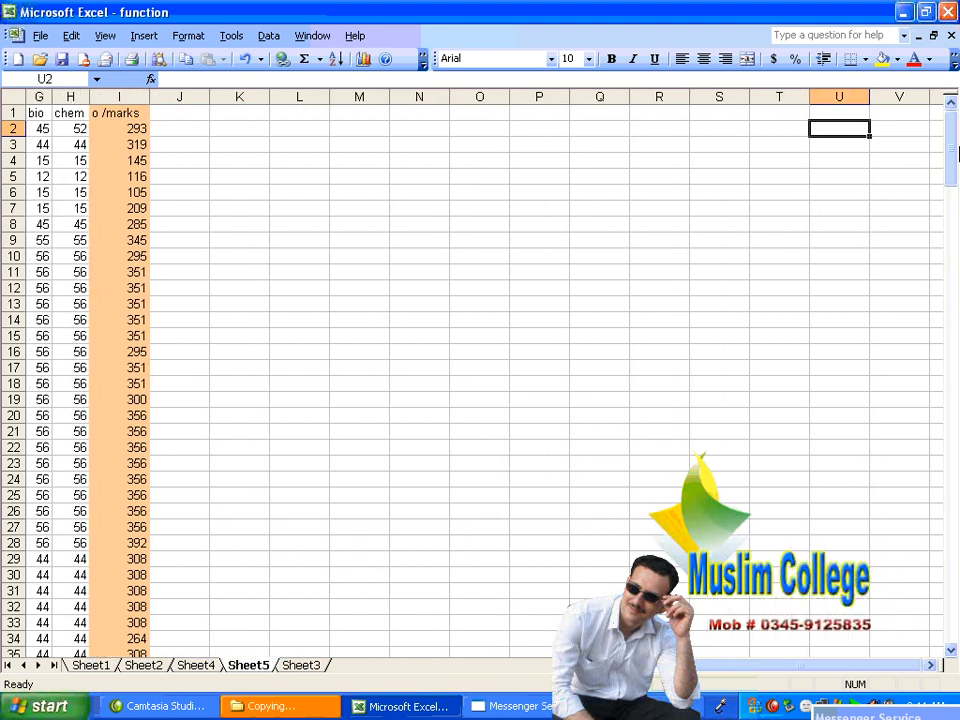
pyautogui.press('Left')
pyautogui.press('Left')
pyautogui.press('Left')
pyautogui.press('Left')
pyautogui.press('Left')
pyautogui.press('Left')
pyautogui.press('Left')
pyautogui.press('Left')
pyautogui.press('Left')
pyautogui.press('Left')
pyautogui.press('Left')
pyautogui.press('Left')
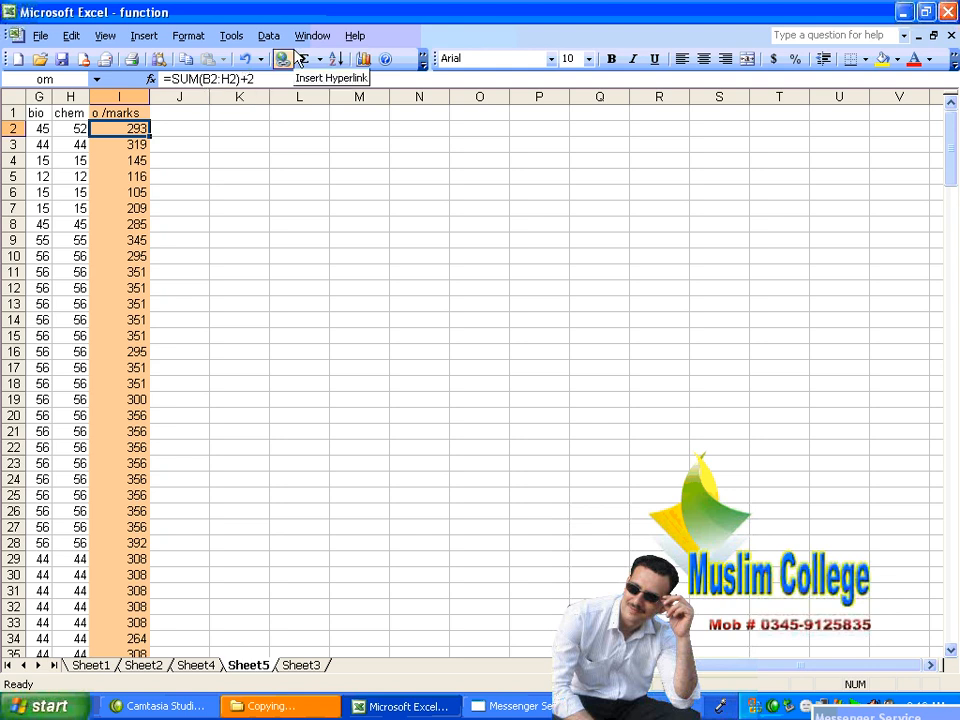
pyautogui.press('Left')
pyautogui.press('Left')
pyautogui.press('Left')
pyautogui.press('Left')
pyautogui.press('Left')
pyautogui.press('Left')
pyautogui.press('Left')
pyautogui.press('Left')
pyautogui.press('Right')
pyautogui.press('Right')
pyautogui.press('Right')
pyautogui.press('Right')
pyautogui.press('Right')
pyautogui.press('Right')
pyautogui.press('Right')
pyautogui.press('Right')
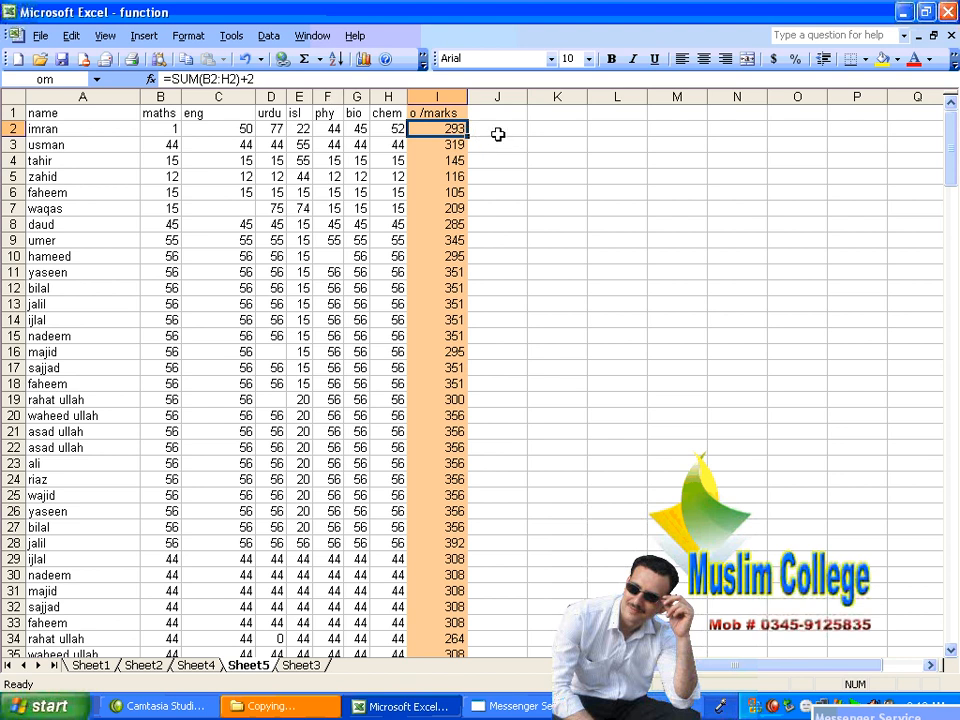
# Start creating names from the table's labels with Insert > Name > Create
pyautogui.click(146, 36)
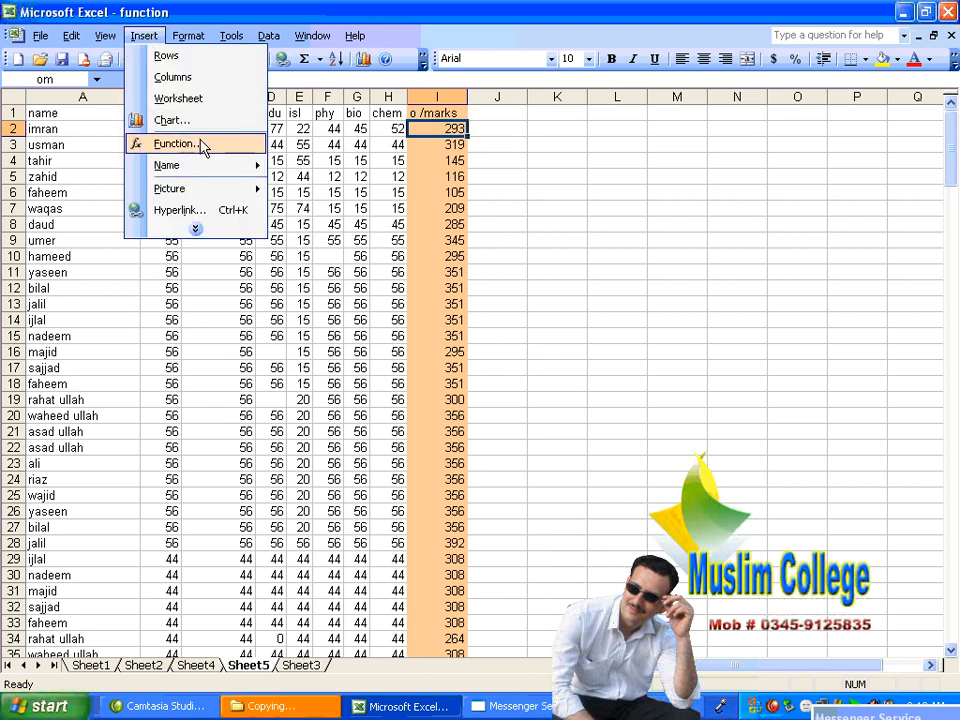
pyautogui.moveTo(208, 165)
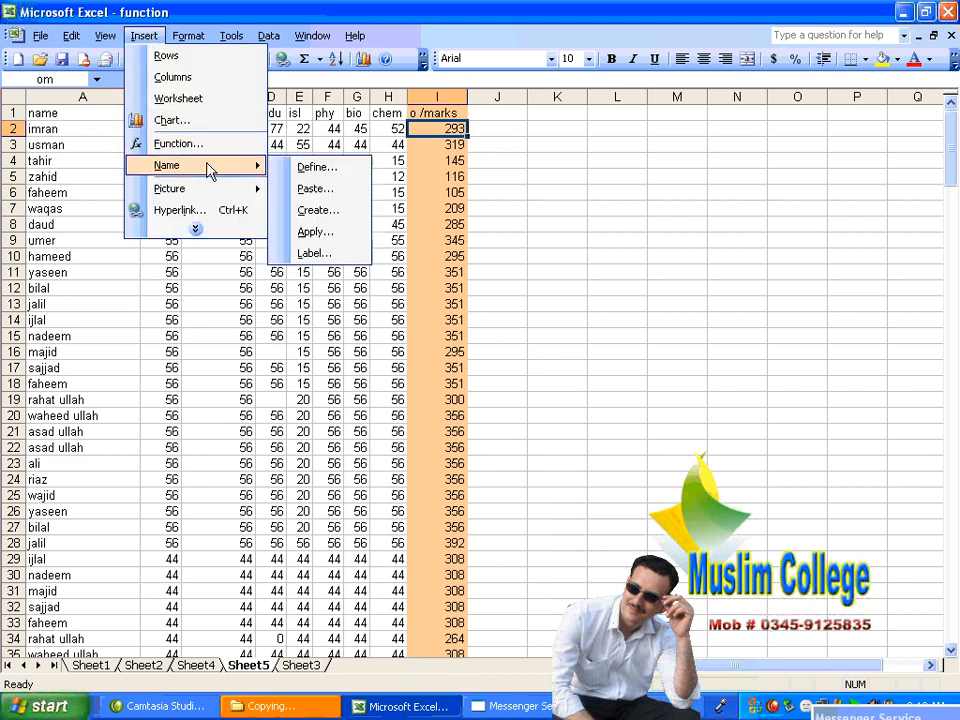
pyautogui.click(314, 210)
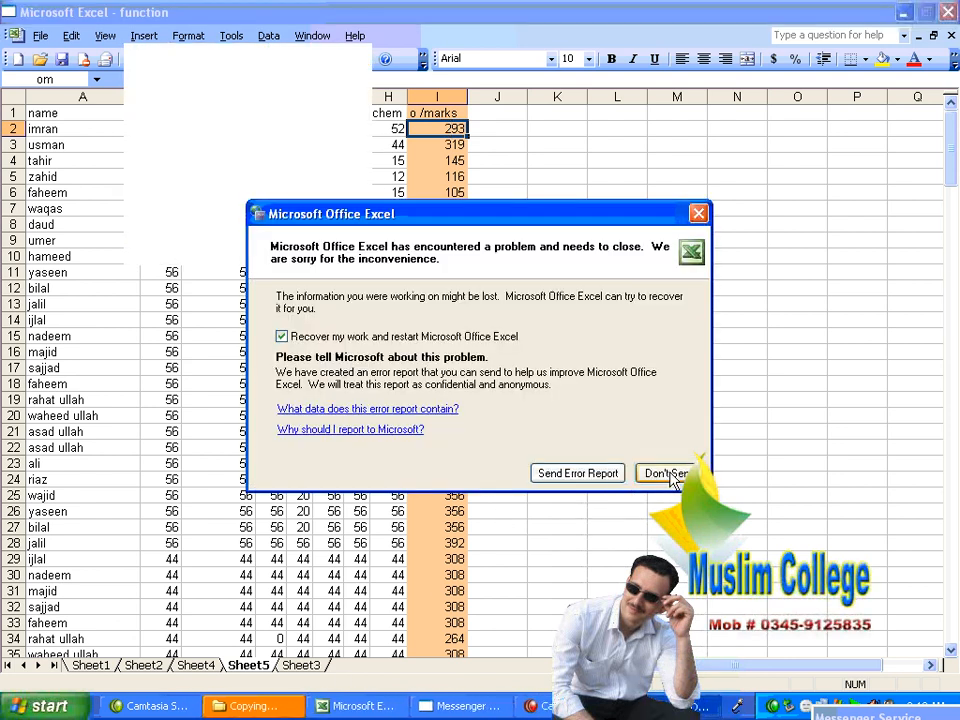
# Dismiss the crash report with Don't Send and close the Document Recovery pane on the recovered workbook
pyautogui.click(670, 477)
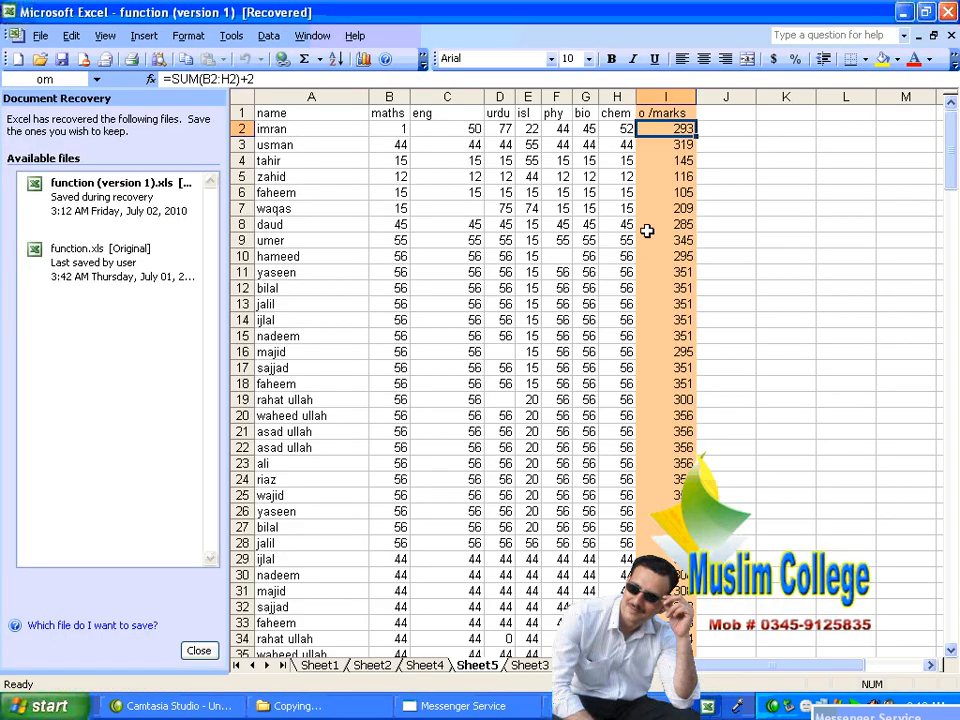
pyautogui.click(499, 144)
pyautogui.click(502, 710)
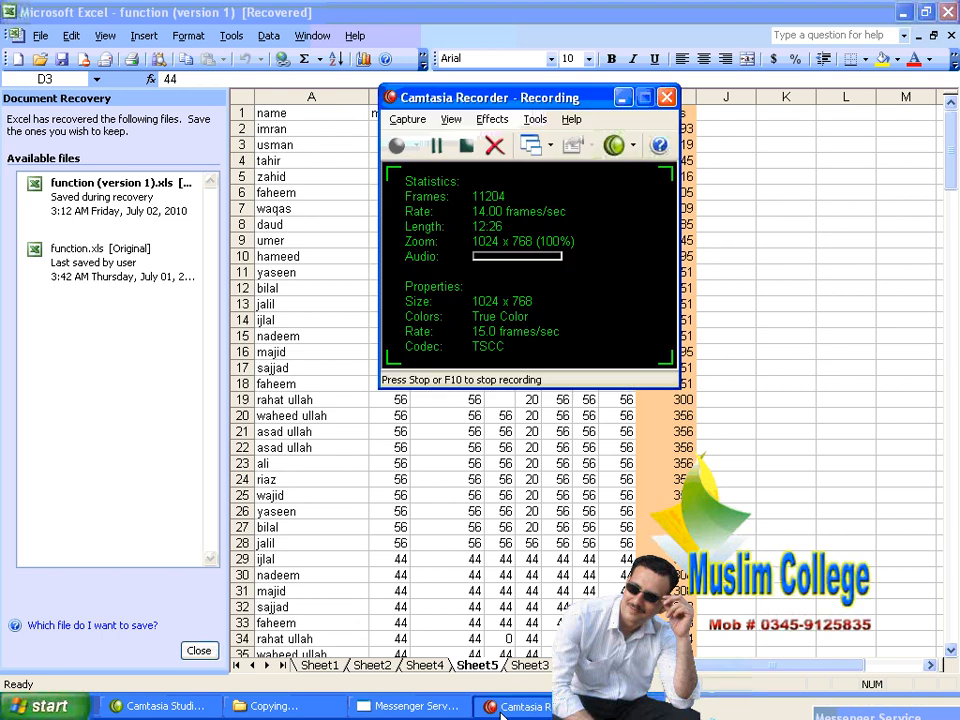
pyautogui.click(622, 97)
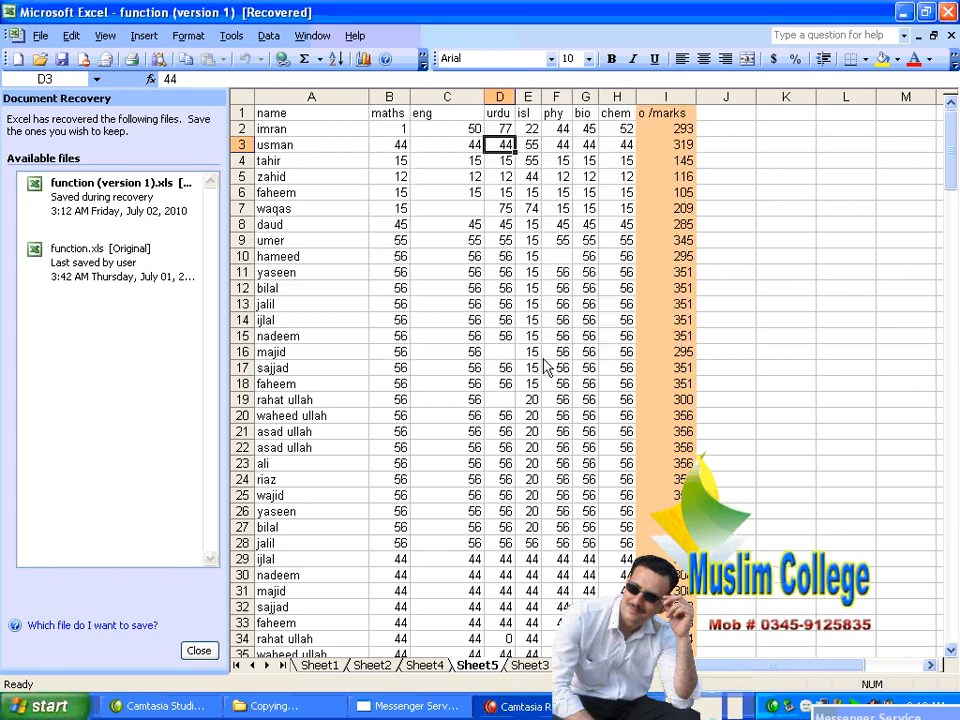
pyautogui.click(640, 457)
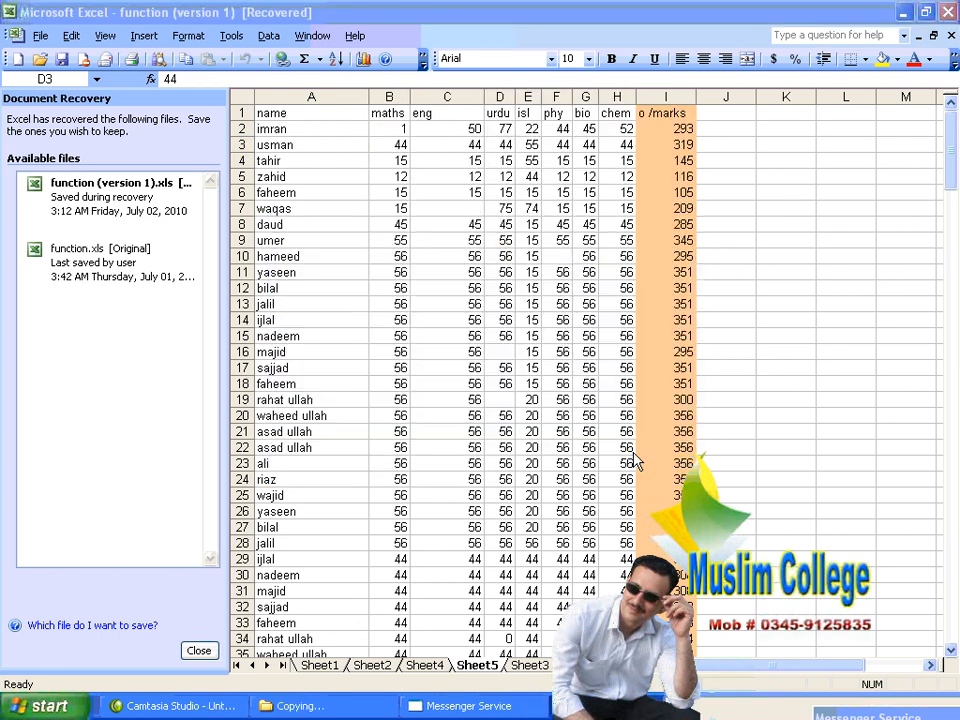
pyautogui.click(199, 650)
pyautogui.click(271, 383)
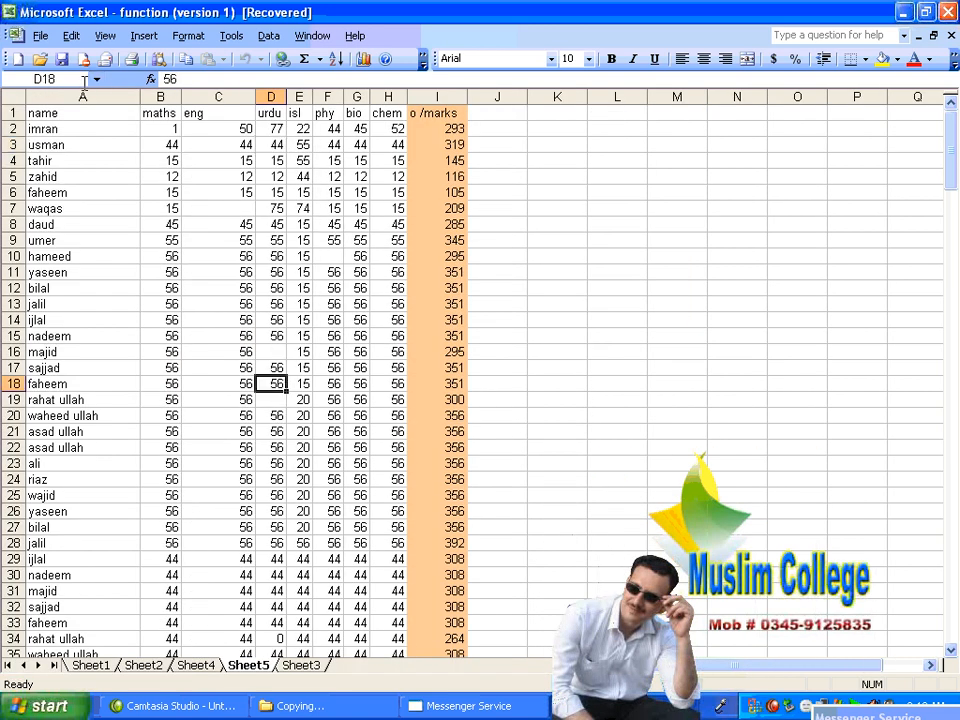
# Copy the whole student marks table A1:I50 from Sheet5
pyautogui.click(66, 112)
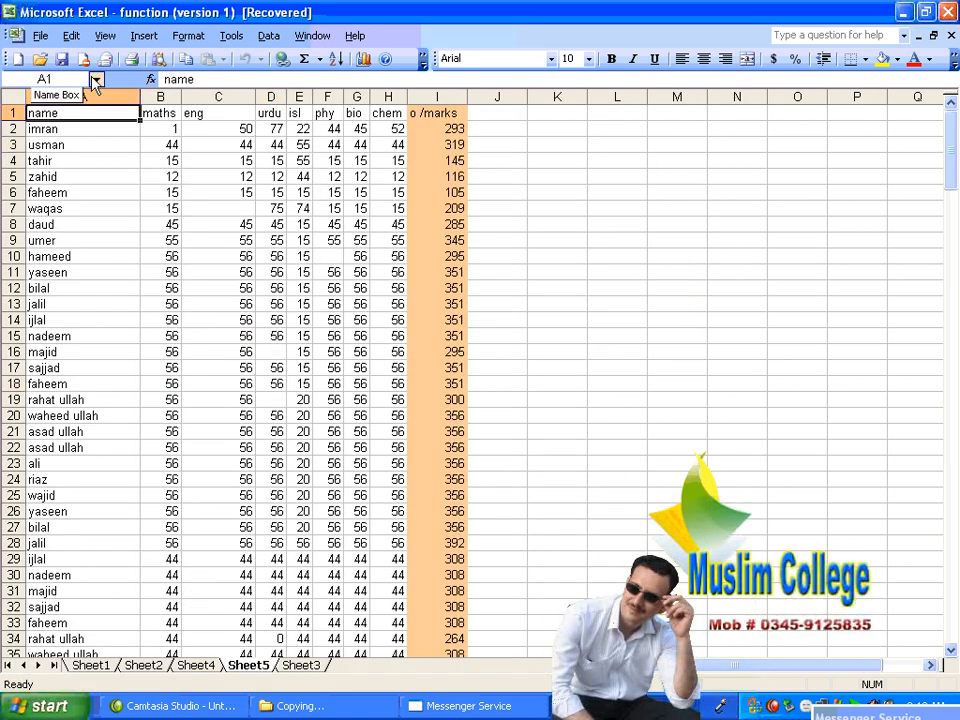
pyautogui.moveTo(77, 112); pyautogui.dragTo(446, 588)
pyautogui.rightClick(378, 213)
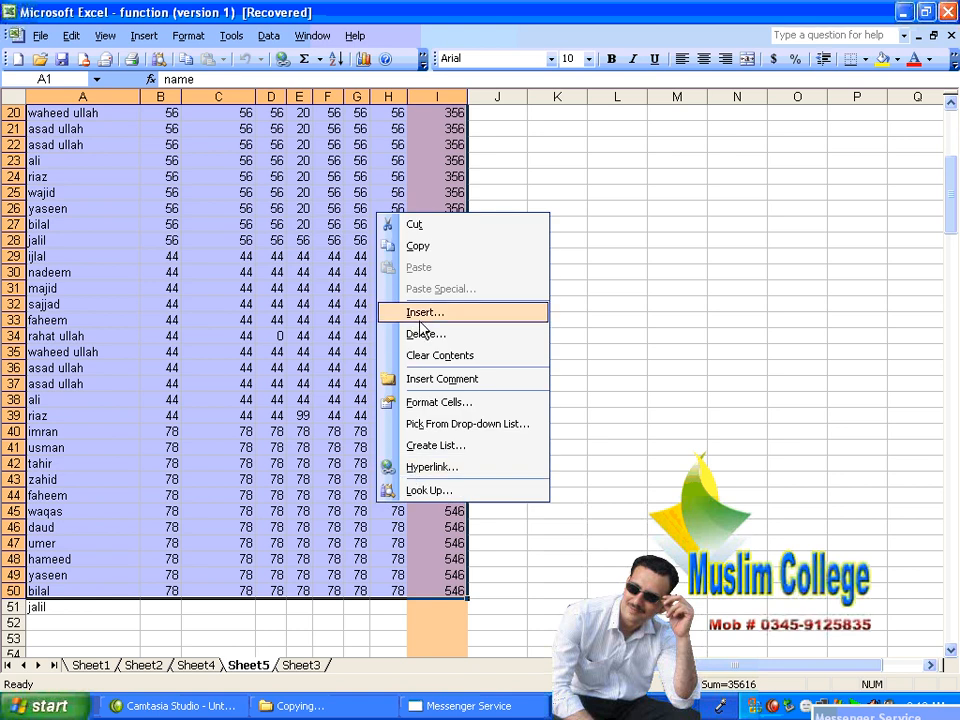
pyautogui.click(418, 246)
pyautogui.scroll(6, 428, 261)
pyautogui.click(557, 304)
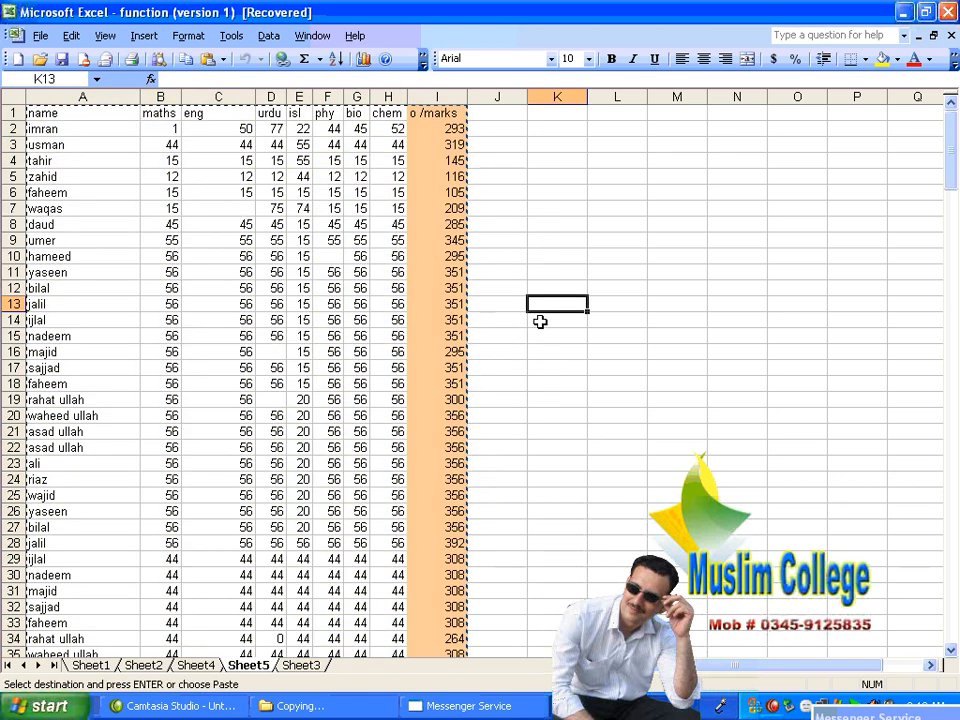
# Insert a new Sheet6, paste the table at A1, and select A1:H50
pyautogui.hotkey('shift', 'F11')
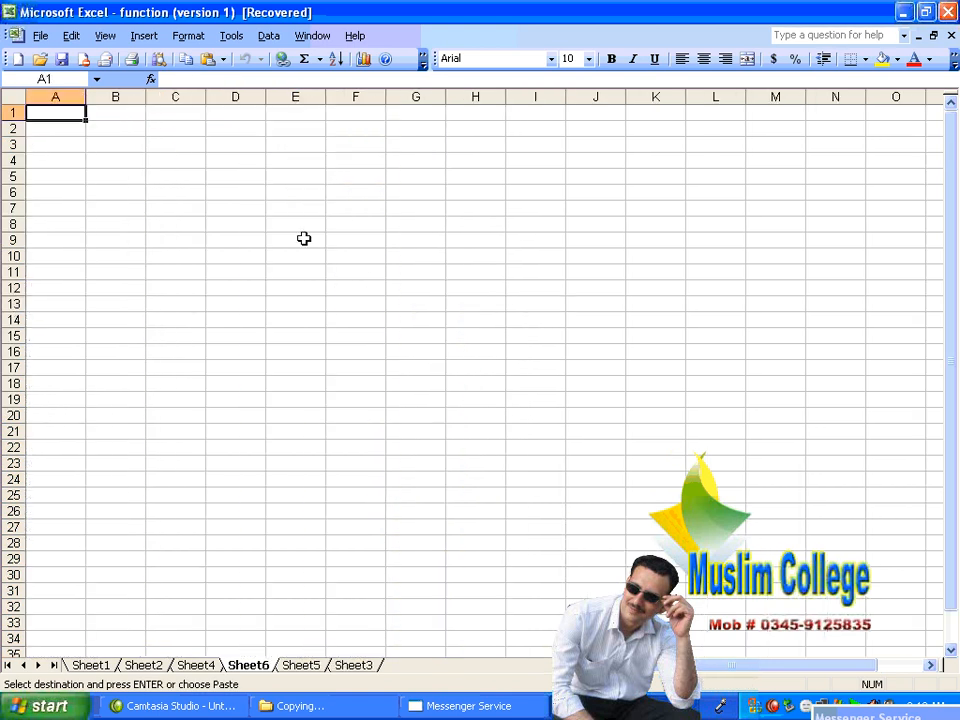
pyautogui.rightClick(58, 112)
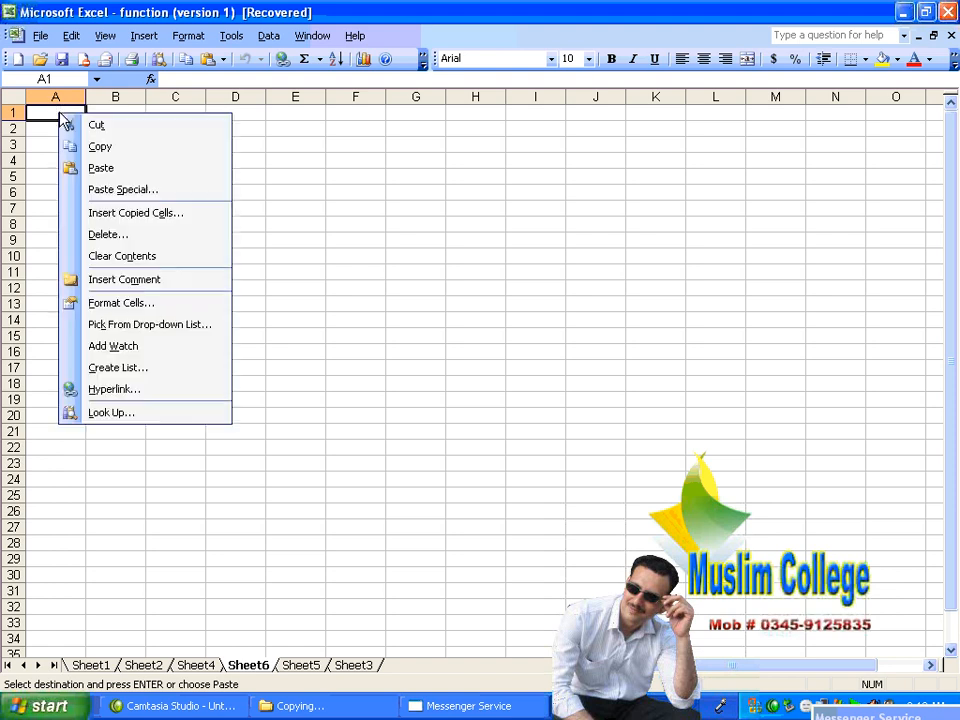
pyautogui.click(154, 176)
pyautogui.click(715, 240)
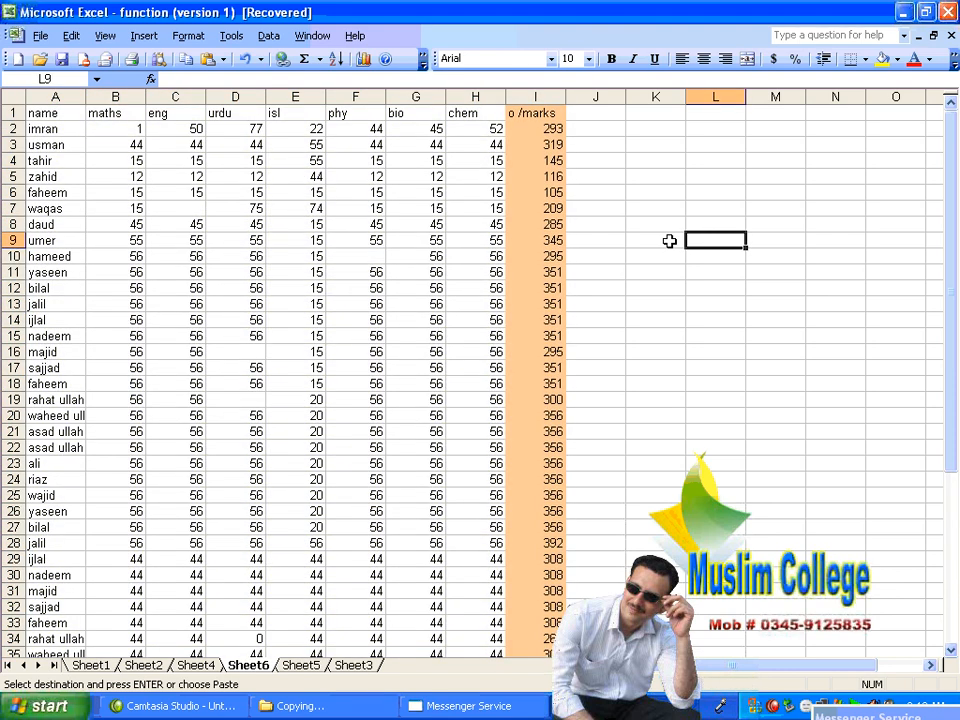
pyautogui.click(57, 117)
pyautogui.moveTo(57, 117); pyautogui.dragTo(460, 526)
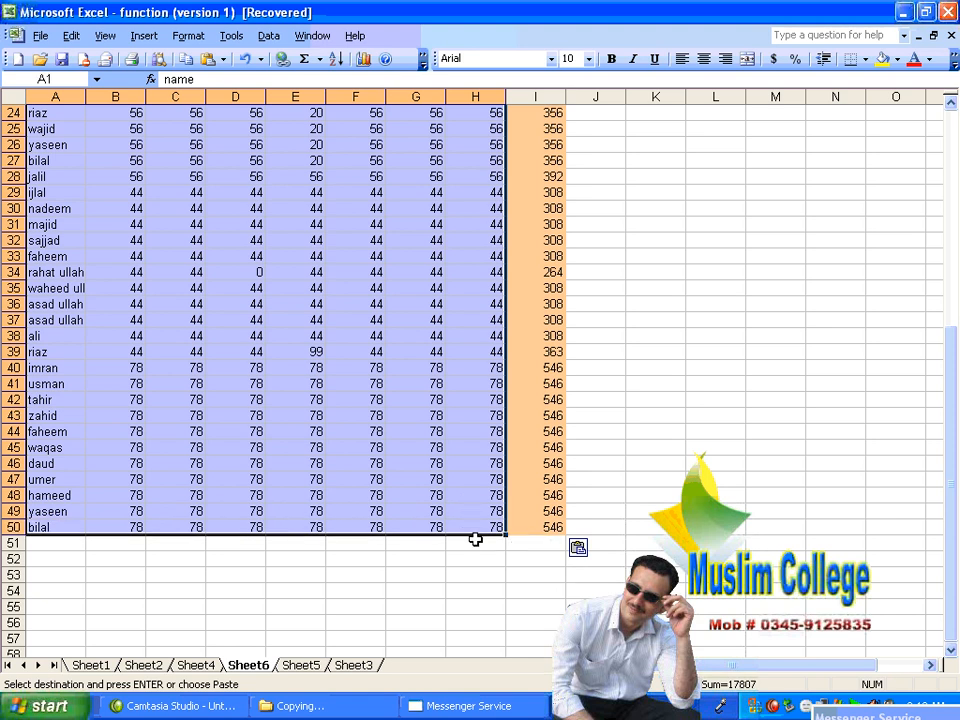
pyautogui.scroll(8, 475, 540)
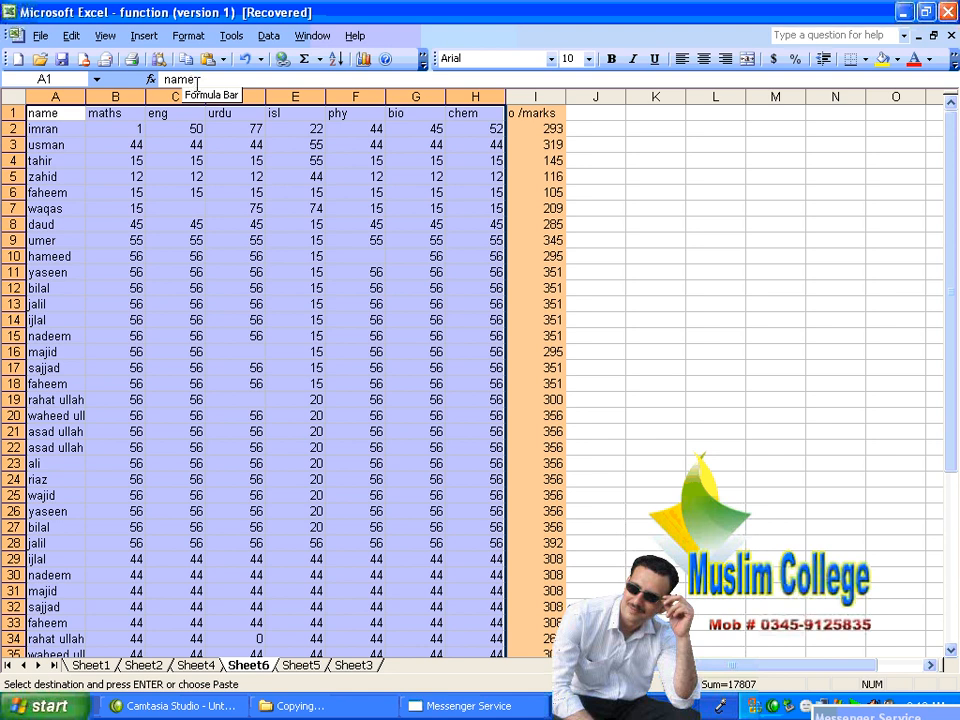
# Create names from the top row and left column, replacing each existing name definition
pyautogui.click(142, 36)
pyautogui.moveTo(250, 165)
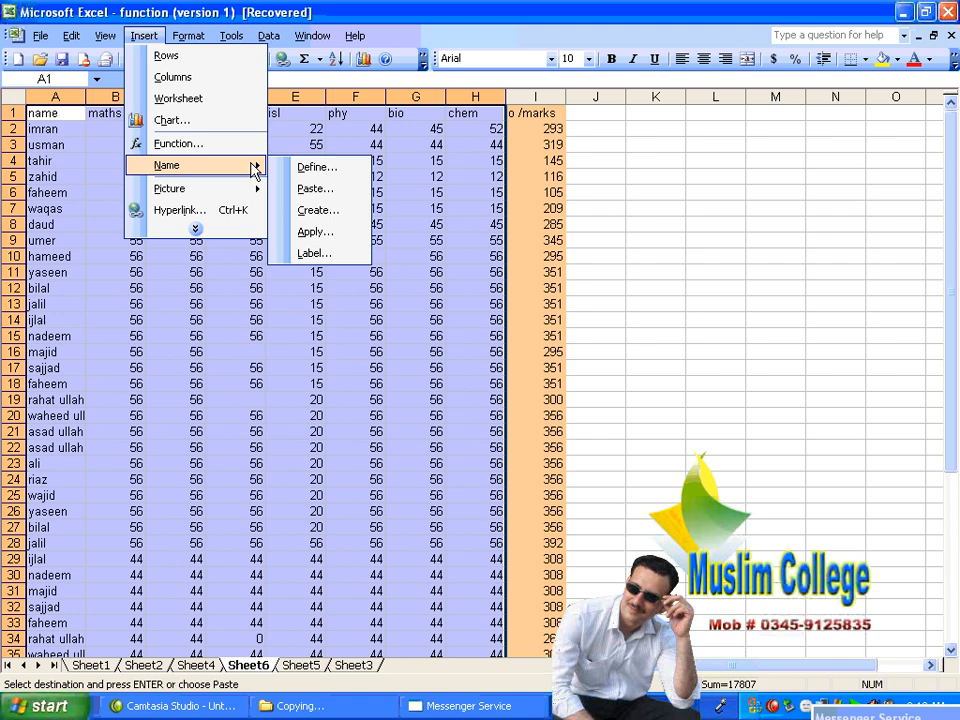
pyautogui.click(316, 210)
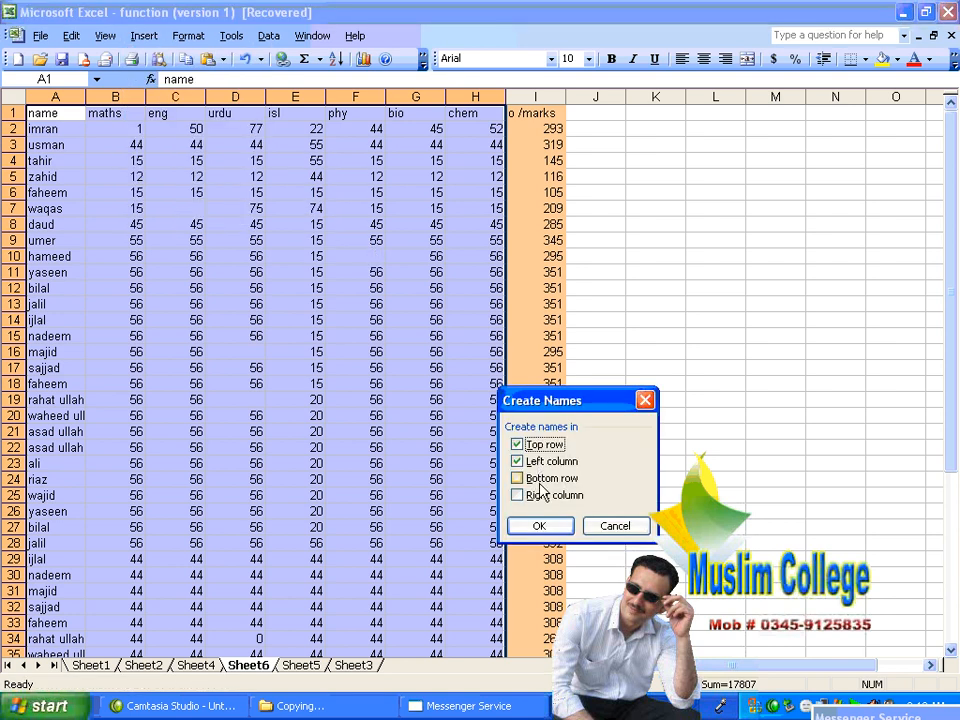
pyautogui.click(551, 522)
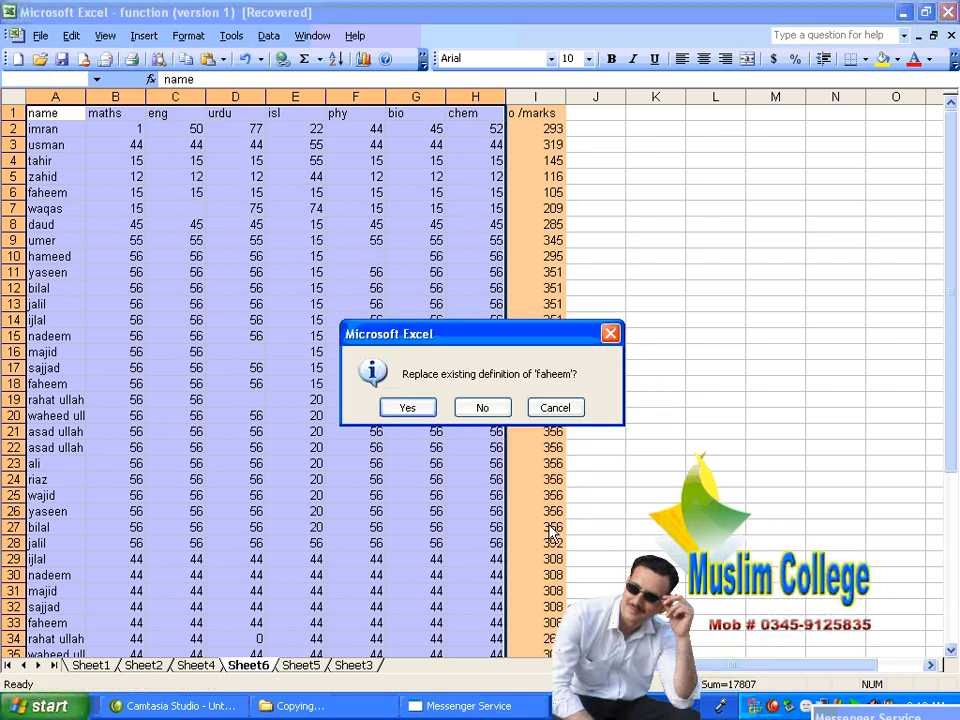
pyautogui.click(408, 408)
pyautogui.click(408, 408)
pyautogui.click(408, 408)
pyautogui.click(408, 408)
pyautogui.click(408, 408)
pyautogui.click(408, 408)
pyautogui.click(408, 408)
pyautogui.click(408, 408)
pyautogui.click(408, 408)
pyautogui.click(408, 408)
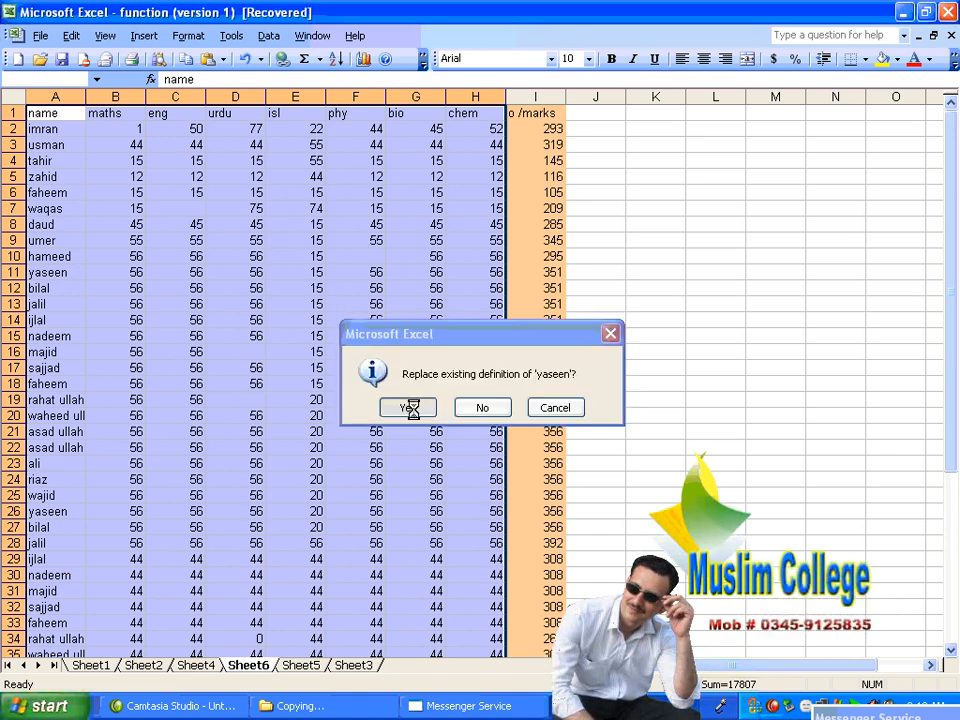
pyautogui.click(408, 408)
pyautogui.click(414, 414)
# Select the total formula in cell I2
pyautogui.hotkey('ctrl', 'Up')
pyautogui.click(461, 349)
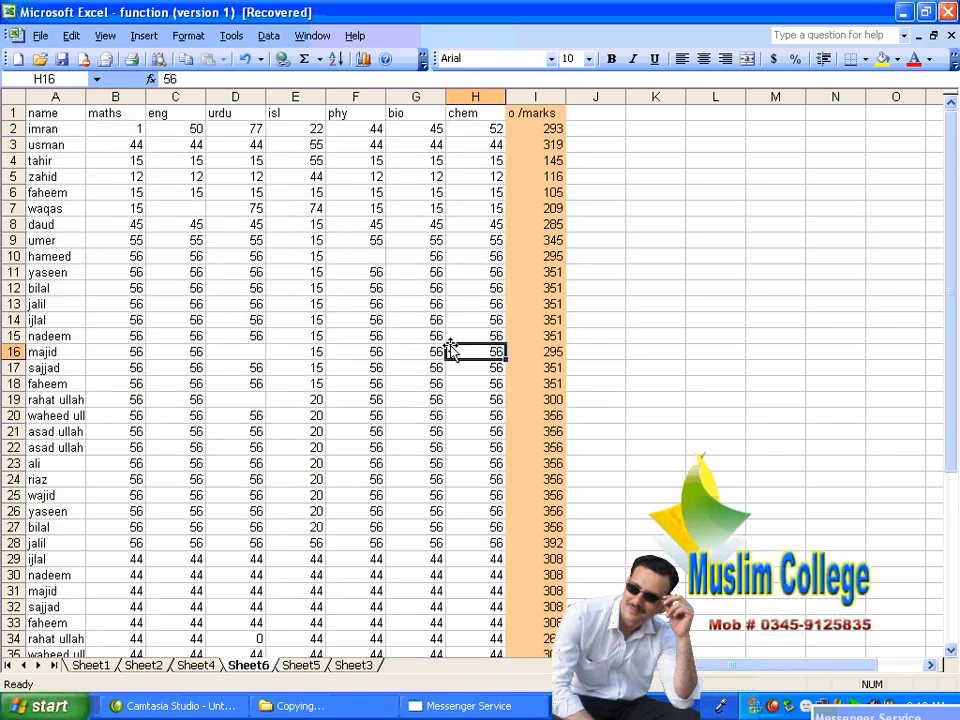
pyautogui.click(549, 127)
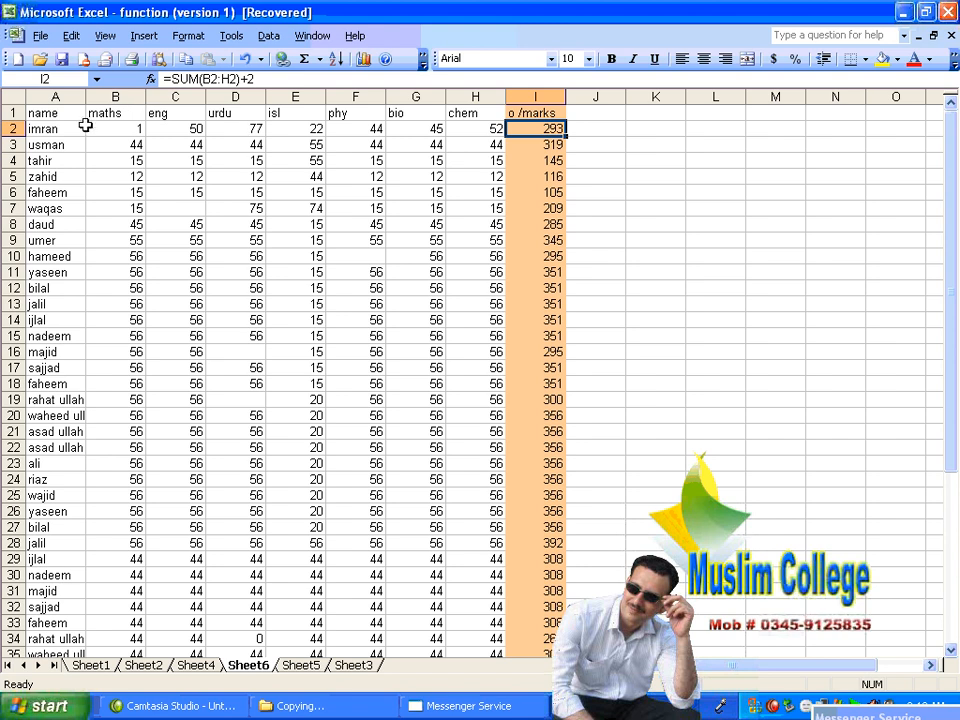
# Open Insert > Name > Apply and deselect preselected names such as bio, chem and eng
pyautogui.click(145, 36)
pyautogui.moveTo(199, 167)
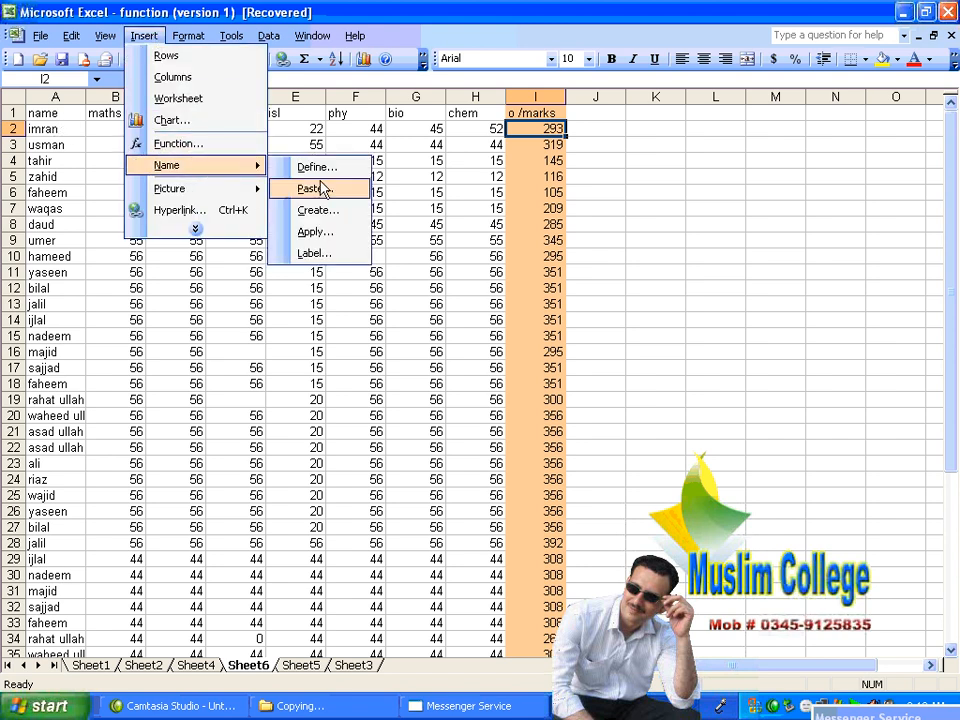
pyautogui.click(330, 232)
pyautogui.click(502, 475)
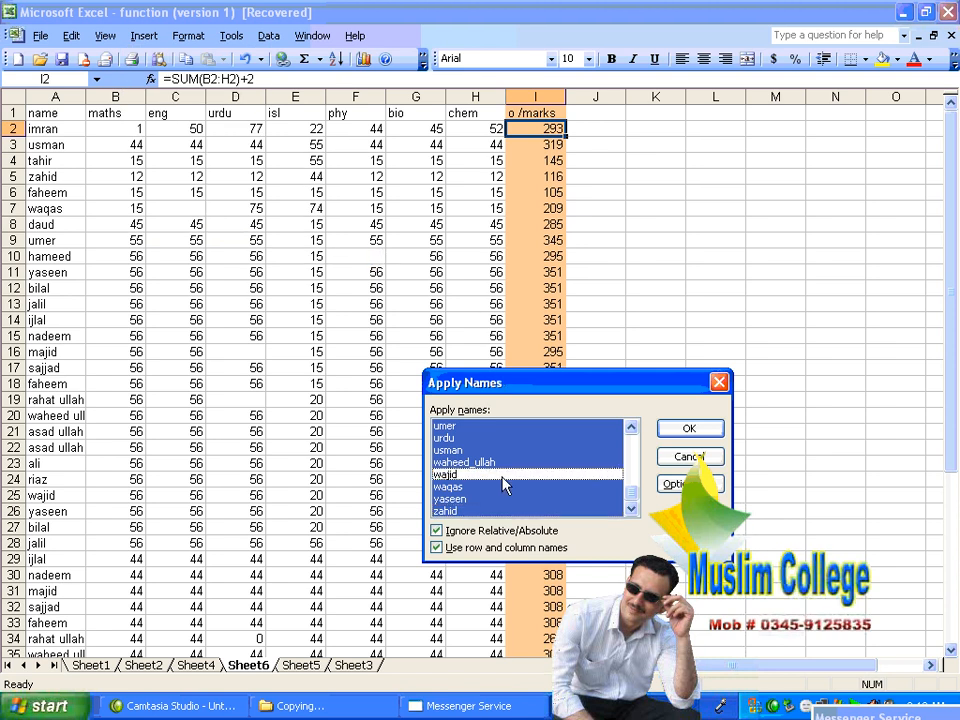
pyautogui.click(478, 470)
pyautogui.click(472, 453)
pyautogui.scroll(5, 482, 470)
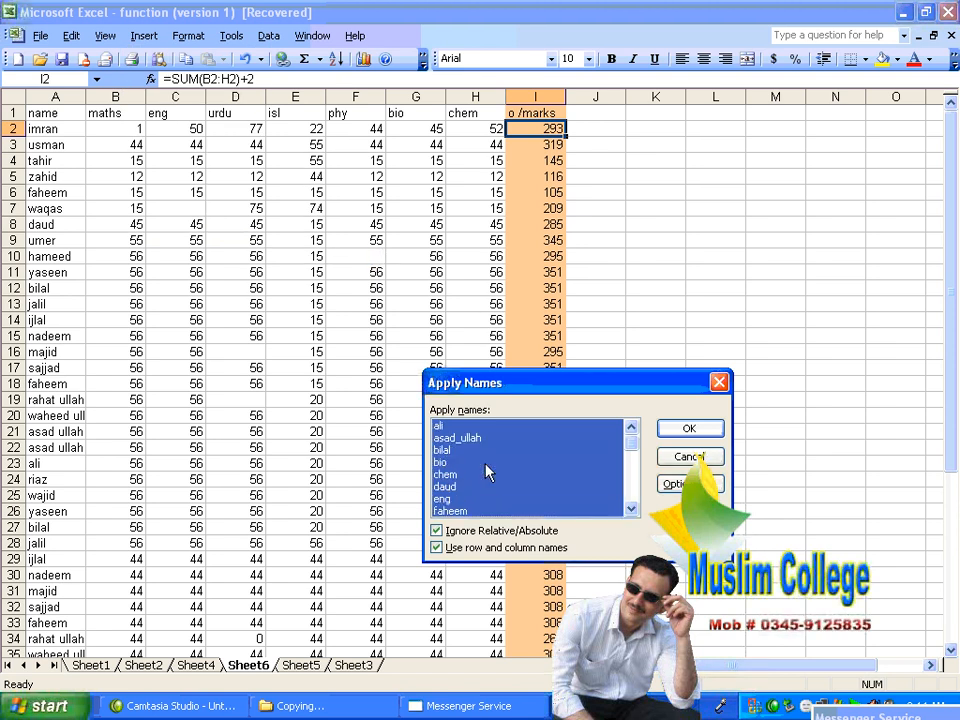
pyautogui.click(455, 425)
pyautogui.click(455, 437)
pyautogui.click(455, 449)
pyautogui.click(455, 462)
pyautogui.click(455, 474)
pyautogui.click(455, 486)
pyautogui.click(456, 498)
pyautogui.click(459, 511)
pyautogui.moveTo(459, 513); pyautogui.dragTo(466, 455)
pyautogui.click(465, 438)
pyautogui.click(464, 428)
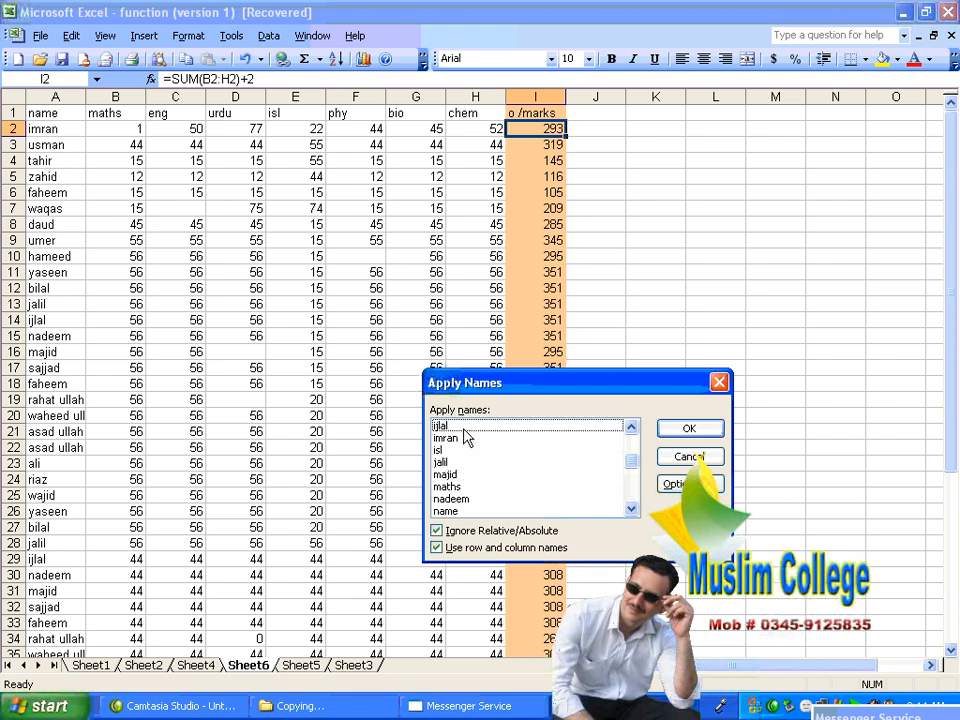
# Deselect the remaining names including urdu, phy and hameed, choose only imran, and apply
pyautogui.scroll(-4, 493, 482)
pyautogui.click(494, 484)
pyautogui.scroll(-1, 494, 486)
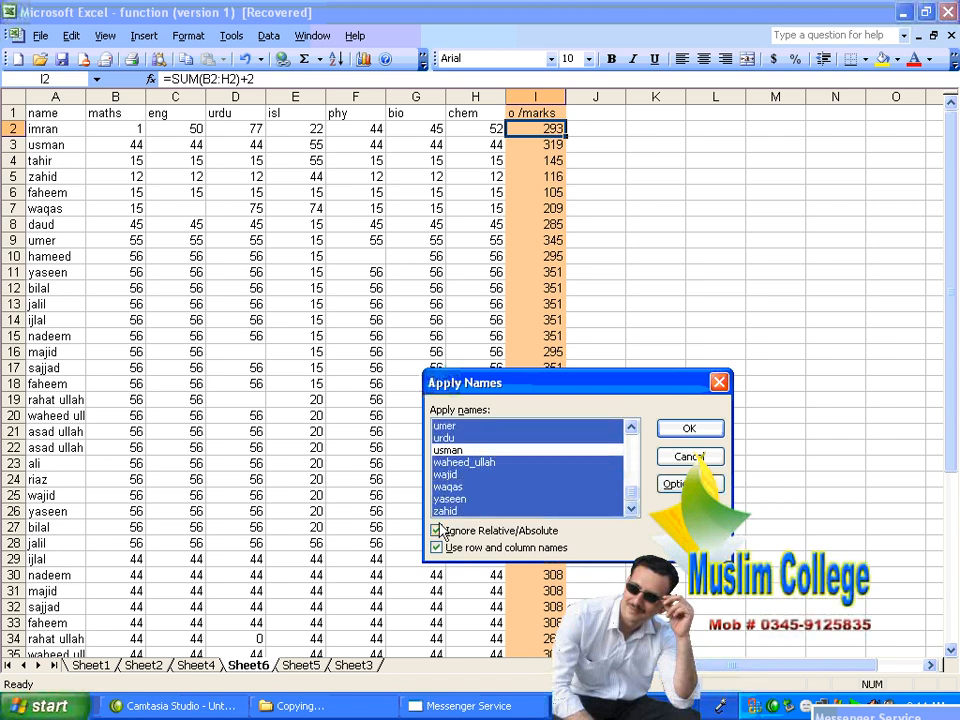
pyautogui.click(452, 510)
pyautogui.click(450, 498)
pyautogui.click(453, 486)
pyautogui.click(458, 474)
pyautogui.click(465, 462)
pyautogui.click(474, 440)
pyautogui.click(474, 428)
pyautogui.scroll(3, 505, 465)
pyautogui.scroll(-1, 490, 462)
pyautogui.click(470, 439)
pyautogui.click(490, 462)
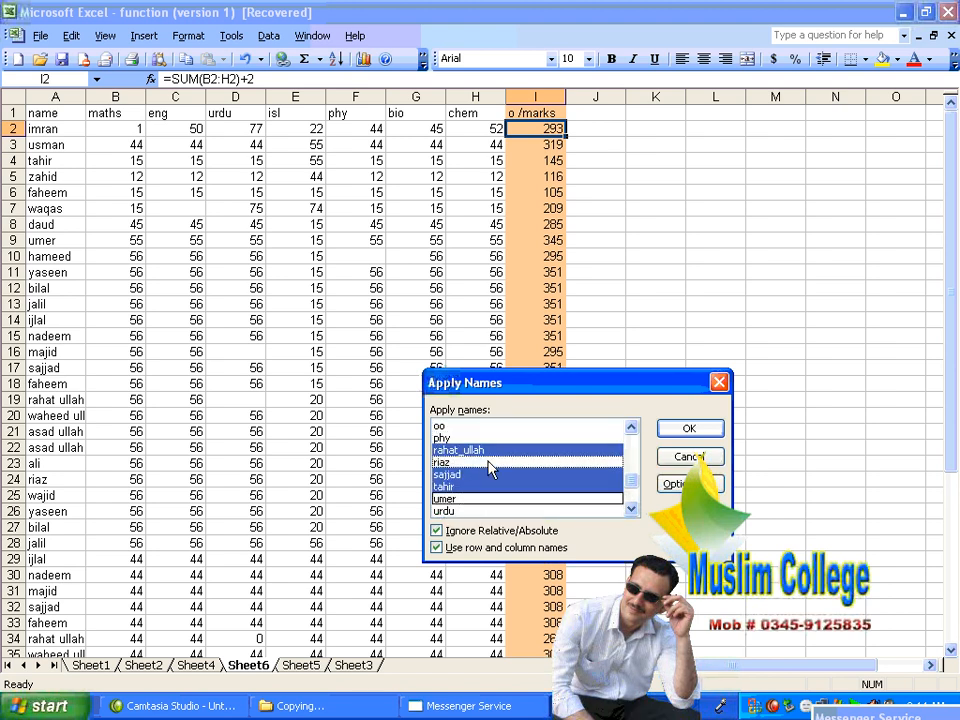
pyautogui.click(486, 451)
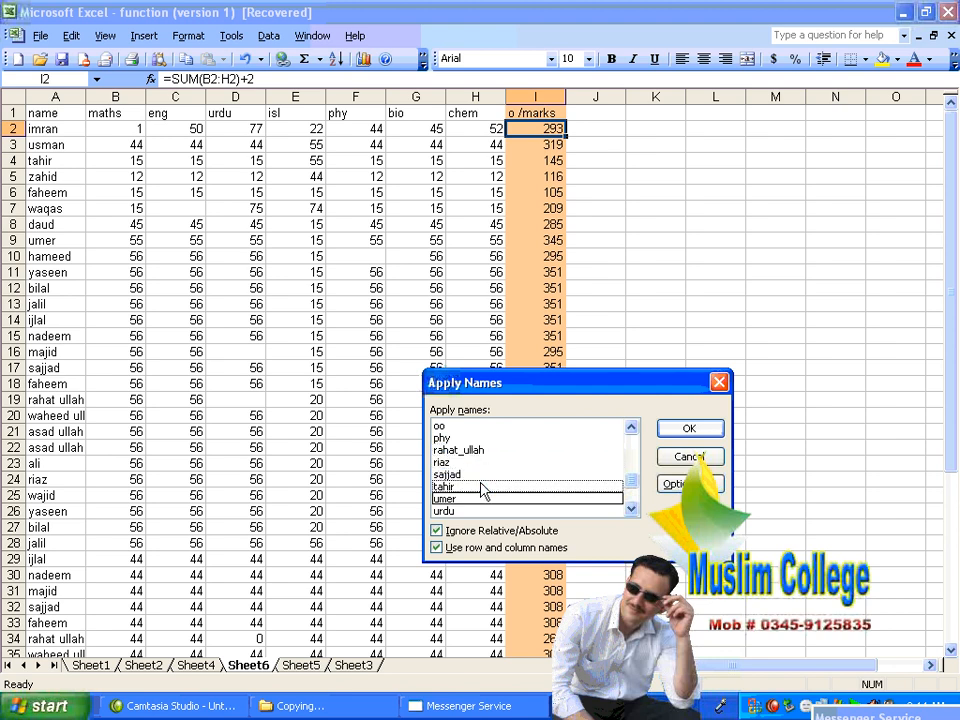
pyautogui.scroll(-2, 488, 490)
pyautogui.scroll(8, 488, 492)
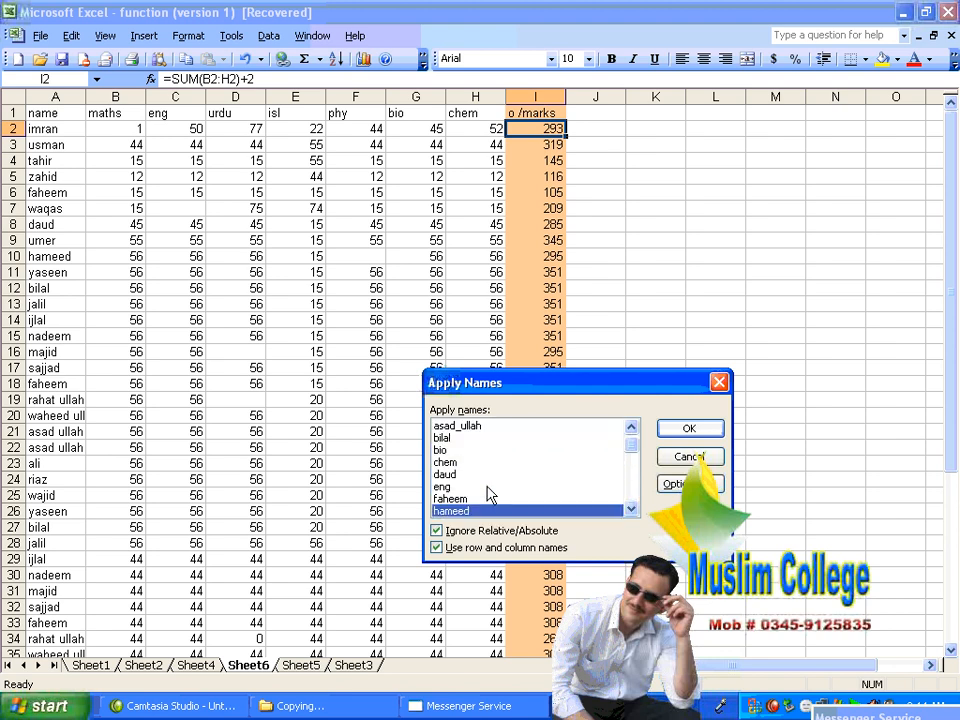
pyautogui.scroll(-2, 488, 492)
pyautogui.click(484, 452)
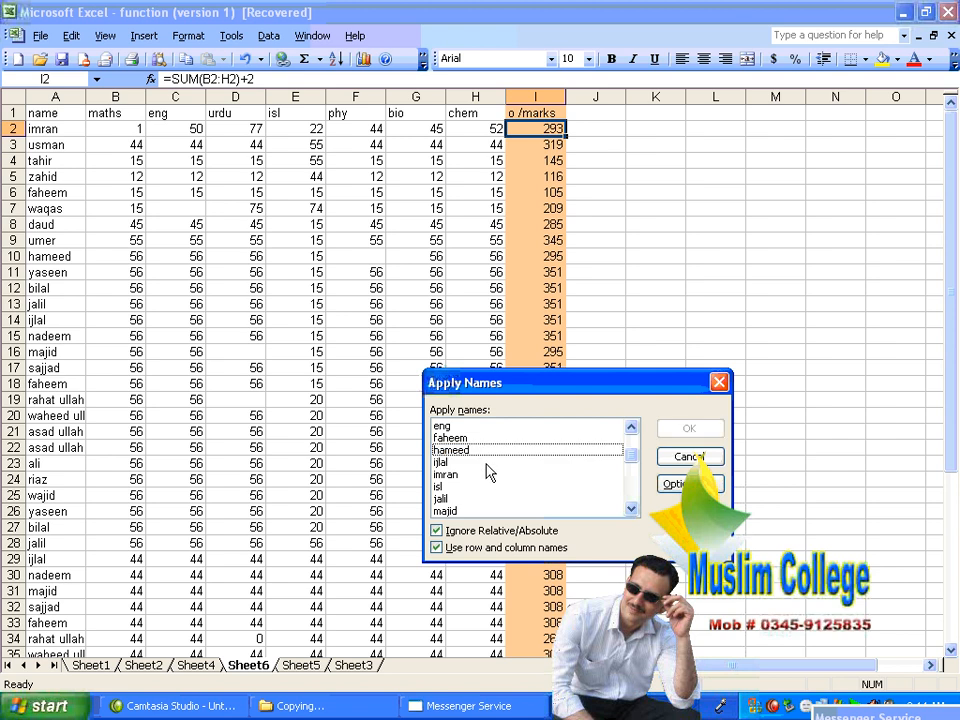
pyautogui.scroll(2, 488, 468)
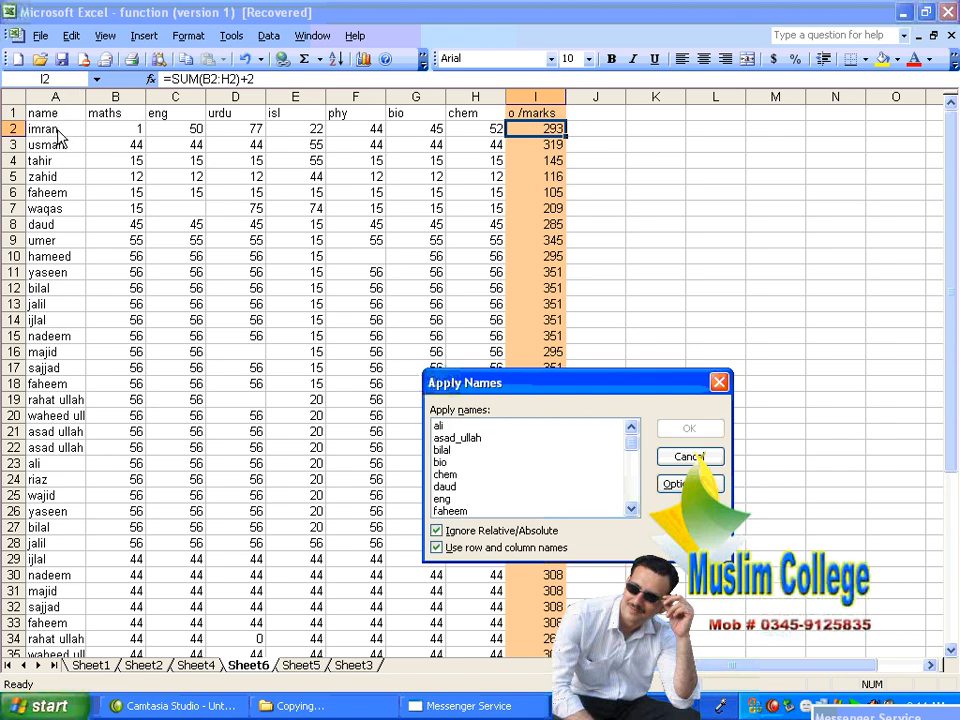
pyautogui.scroll(-1, 557, 479)
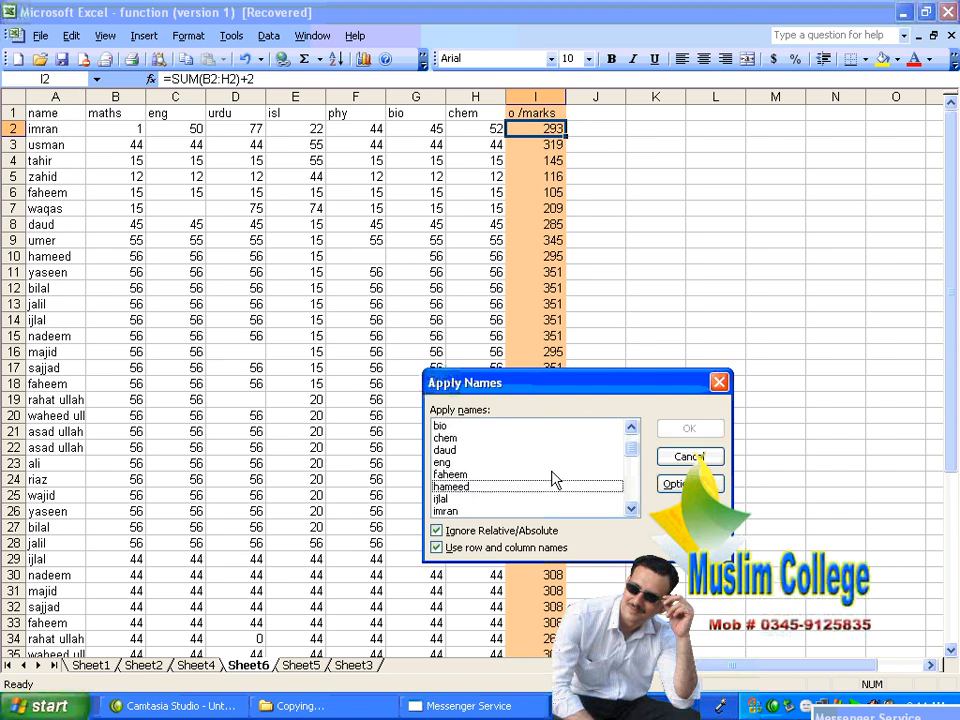
pyautogui.scroll(-1, 557, 481)
pyautogui.click(447, 474)
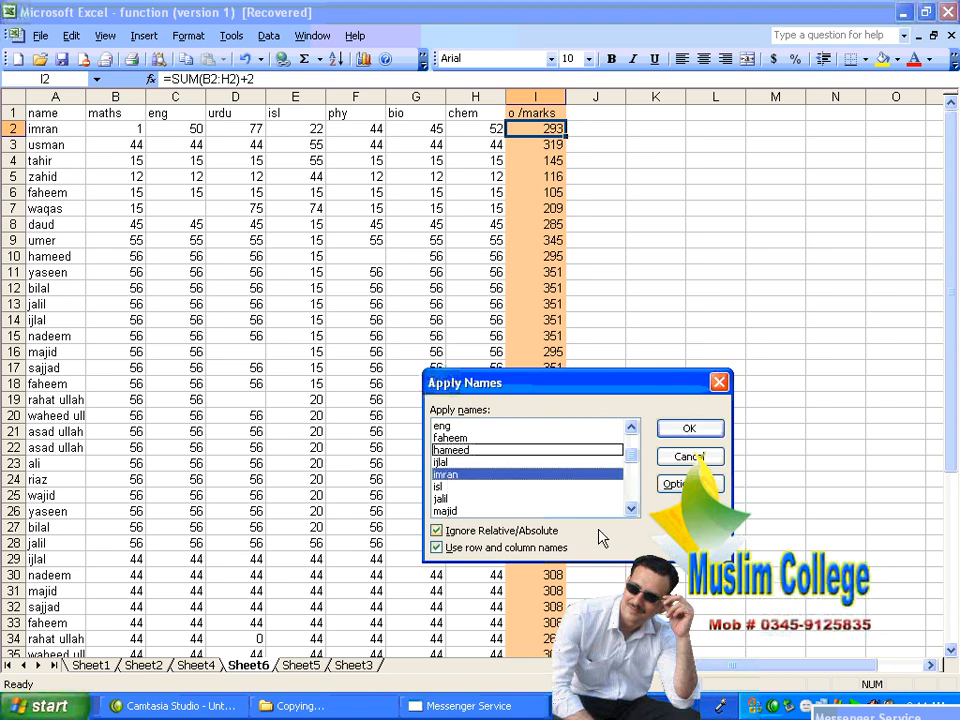
pyautogui.click(706, 430)
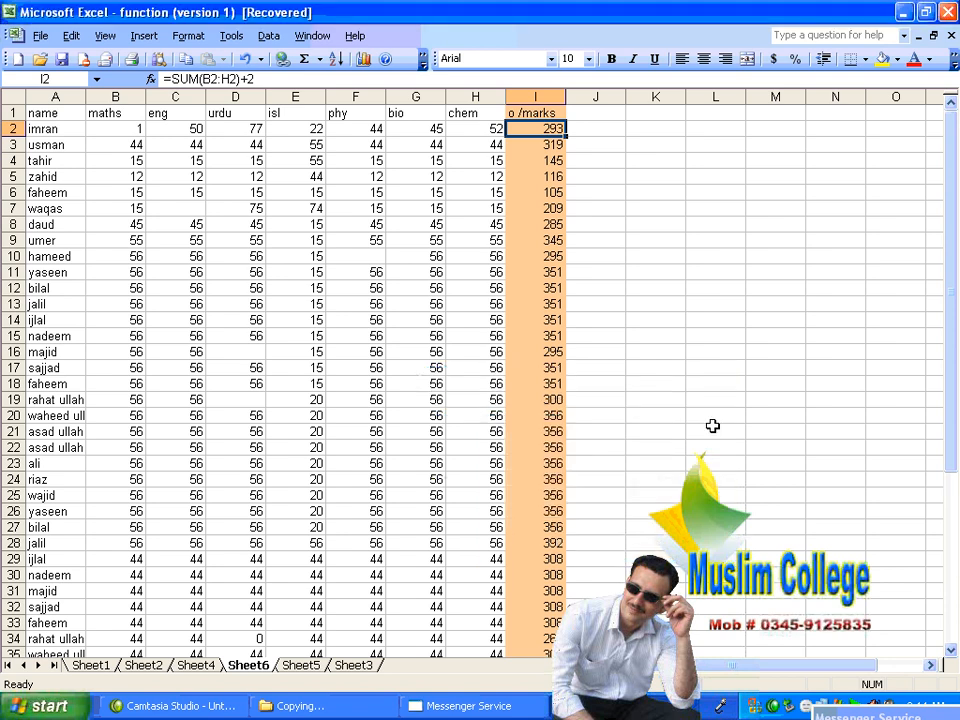
pyautogui.click(595, 383)
pyautogui.click(550, 192)
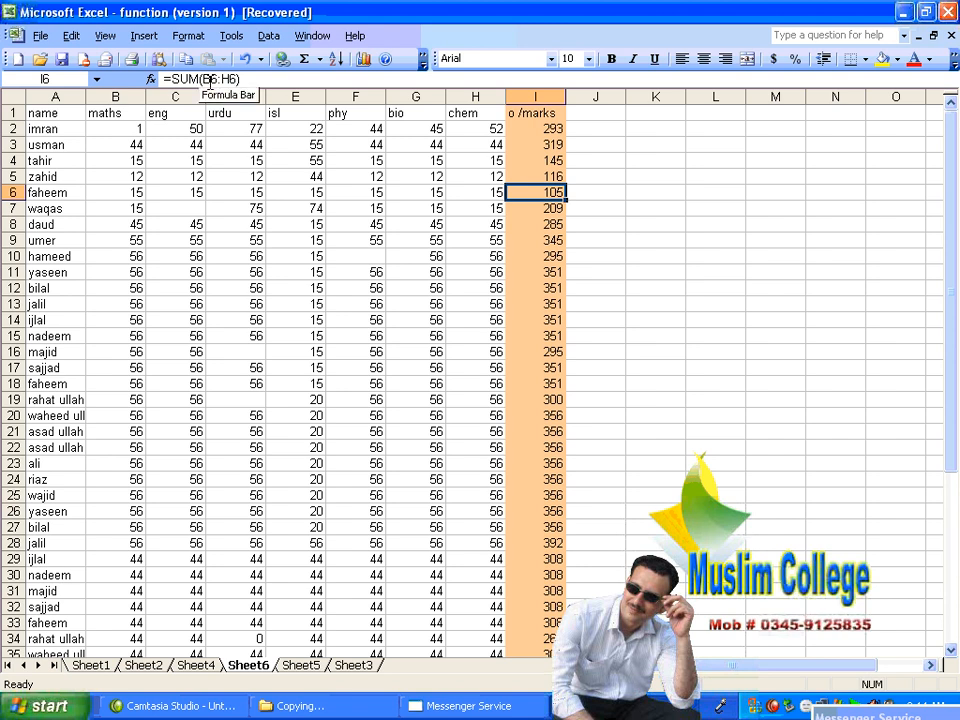
pyautogui.click(546, 128)
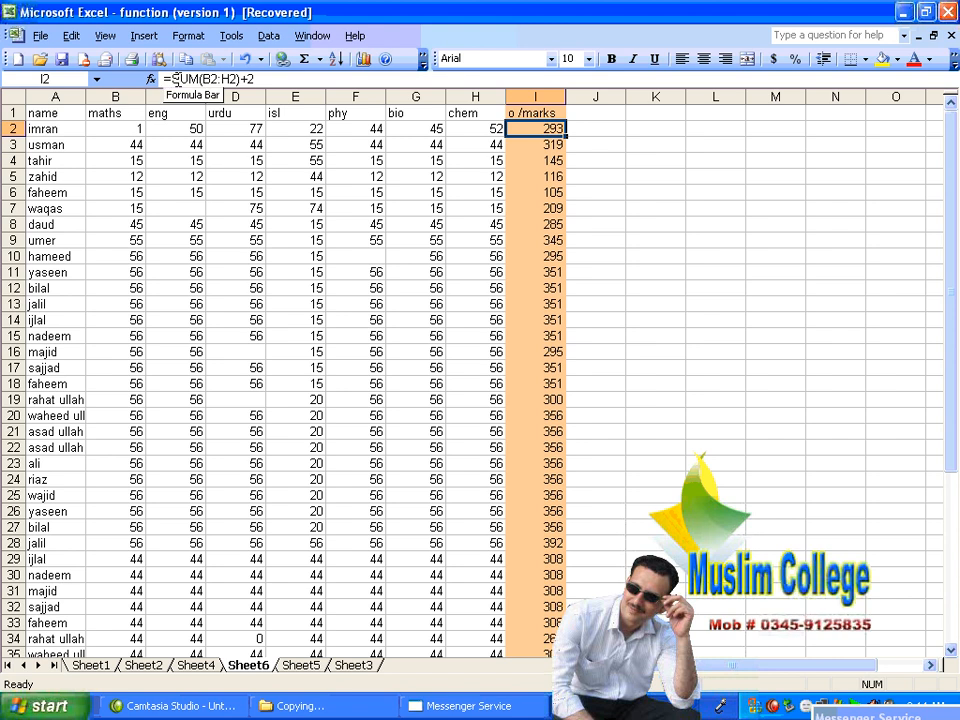
pyautogui.click(546, 146)
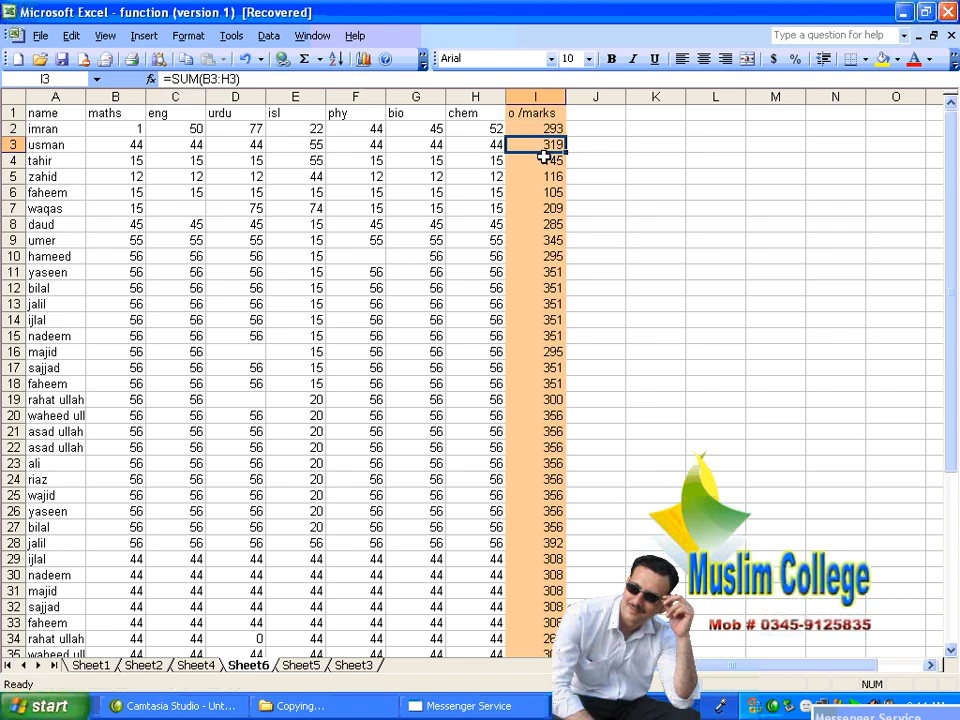
pyautogui.click(546, 160)
pyautogui.click(553, 146)
pyautogui.press('Up')
pyautogui.press('Up')
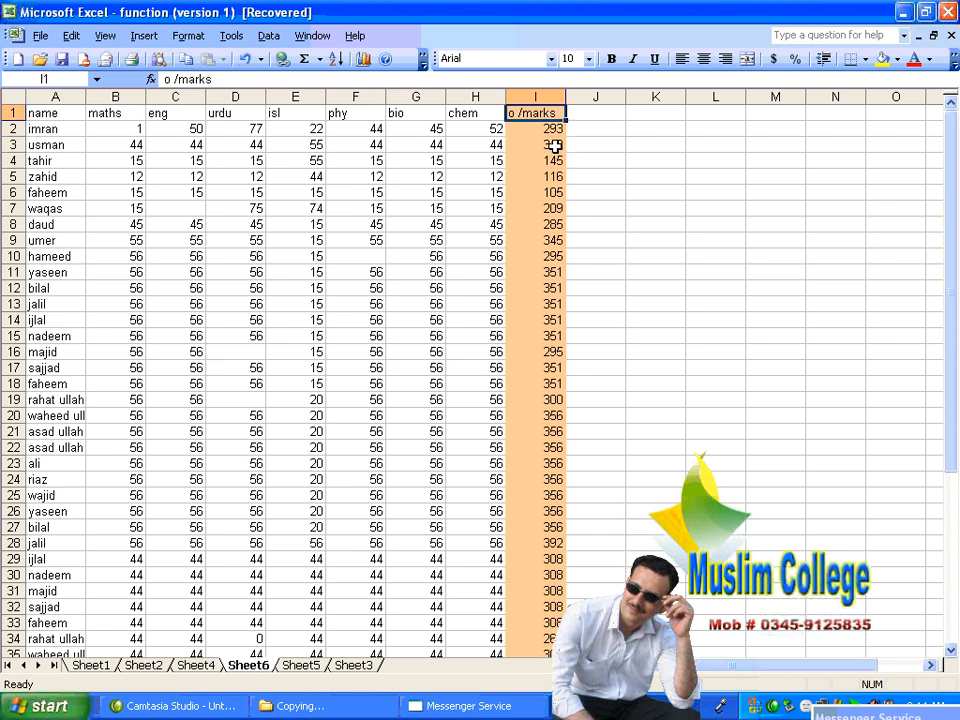
pyautogui.press('Down')
pyautogui.press('Down')
pyautogui.press('Down')
pyautogui.press('Down')
pyautogui.press('Down')
pyautogui.press('Down')
pyautogui.press('Down')
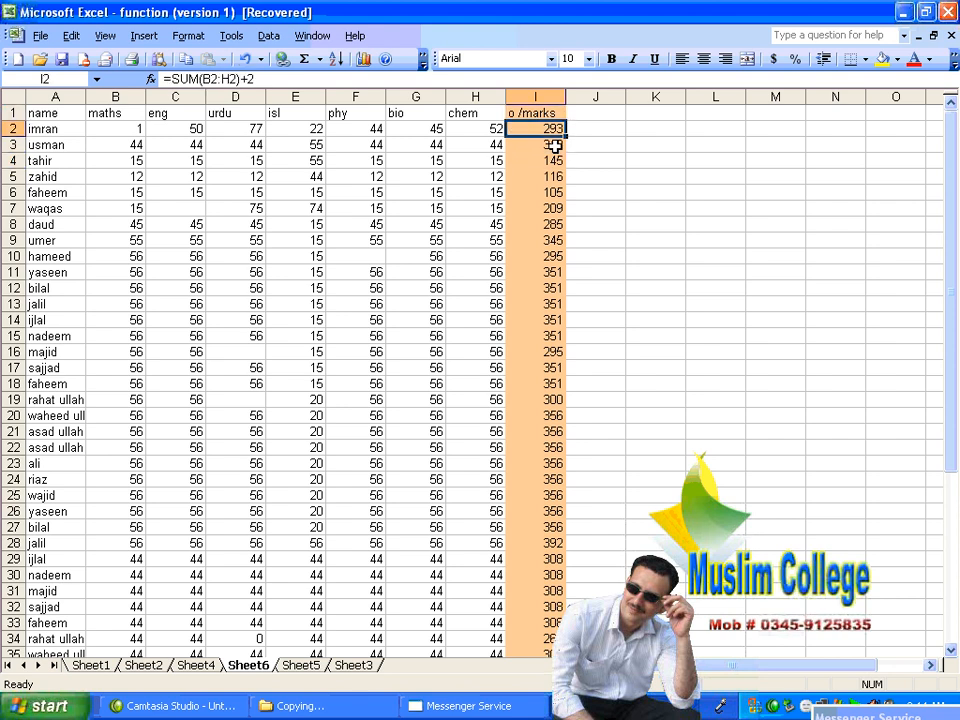
pyautogui.press('Down')
pyautogui.press('Down')
pyautogui.press('Down')
pyautogui.press('Down')
pyautogui.press('Down')
pyautogui.press('Down')
pyautogui.press('Down')
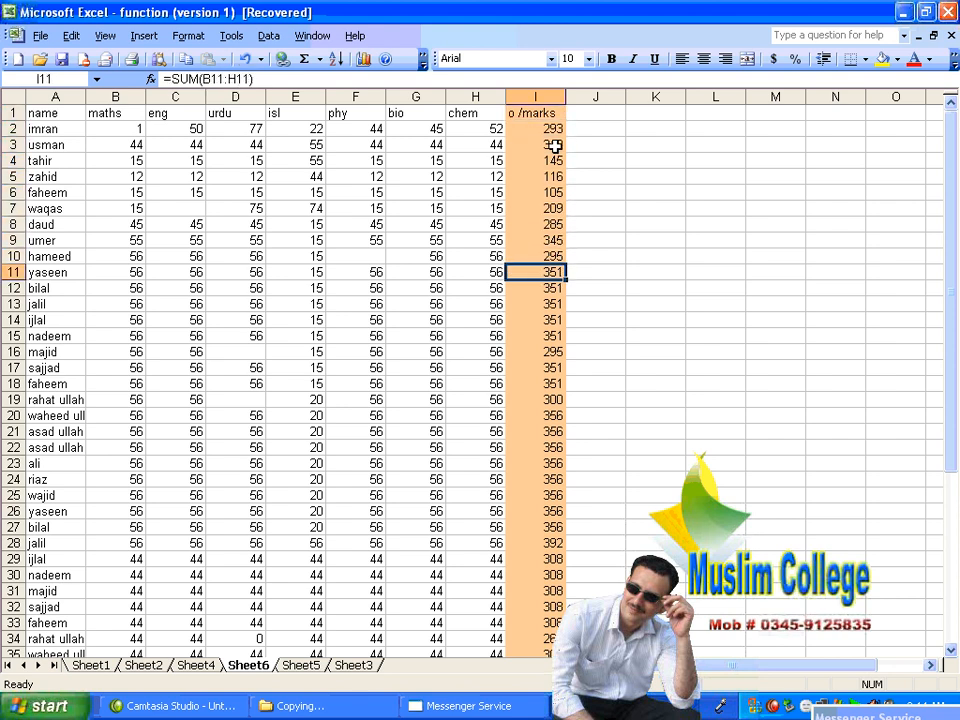
pyautogui.press('Up')
pyautogui.press('Up')
pyautogui.press('Up')
pyautogui.press('Up')
pyautogui.press('Up')
pyautogui.press('Up')
pyautogui.press('Up')
pyautogui.press('Up')
pyautogui.press('Up')
pyautogui.press('Up')
pyautogui.press('Up')
pyautogui.press('Up')
pyautogui.press('Up')
pyautogui.press('Up')
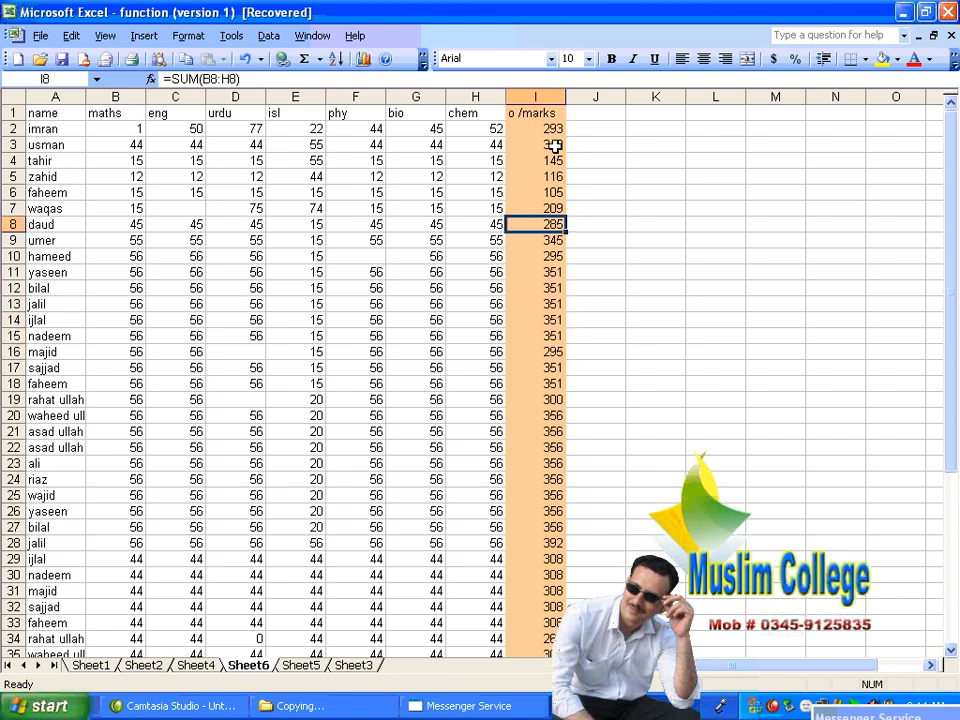
pyautogui.press('Down')
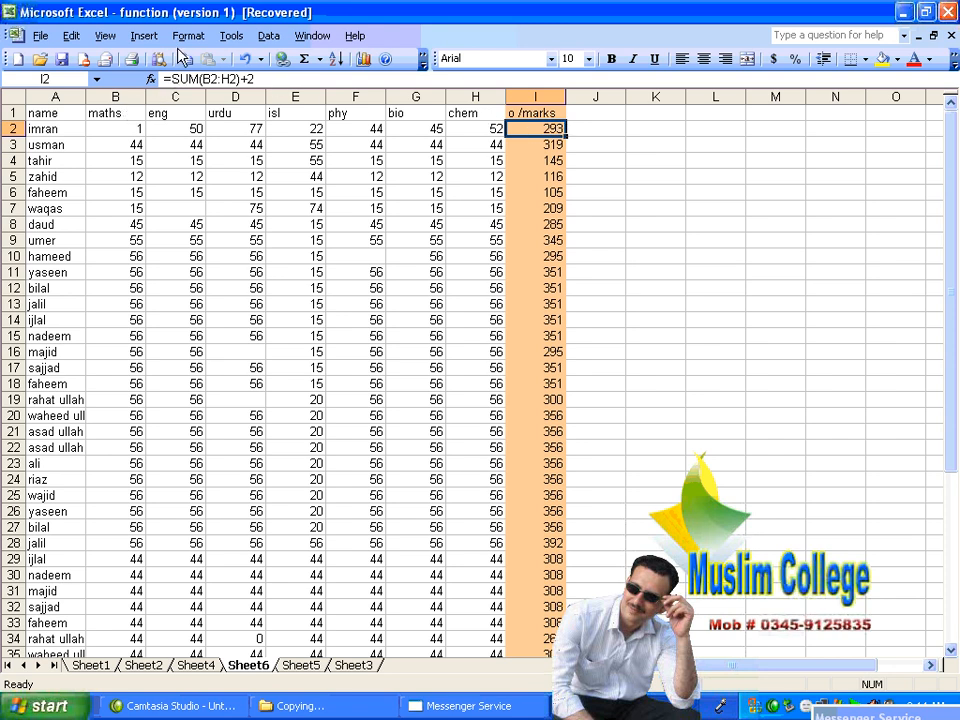
pyautogui.click(144, 36)
pyautogui.moveTo(207, 167)
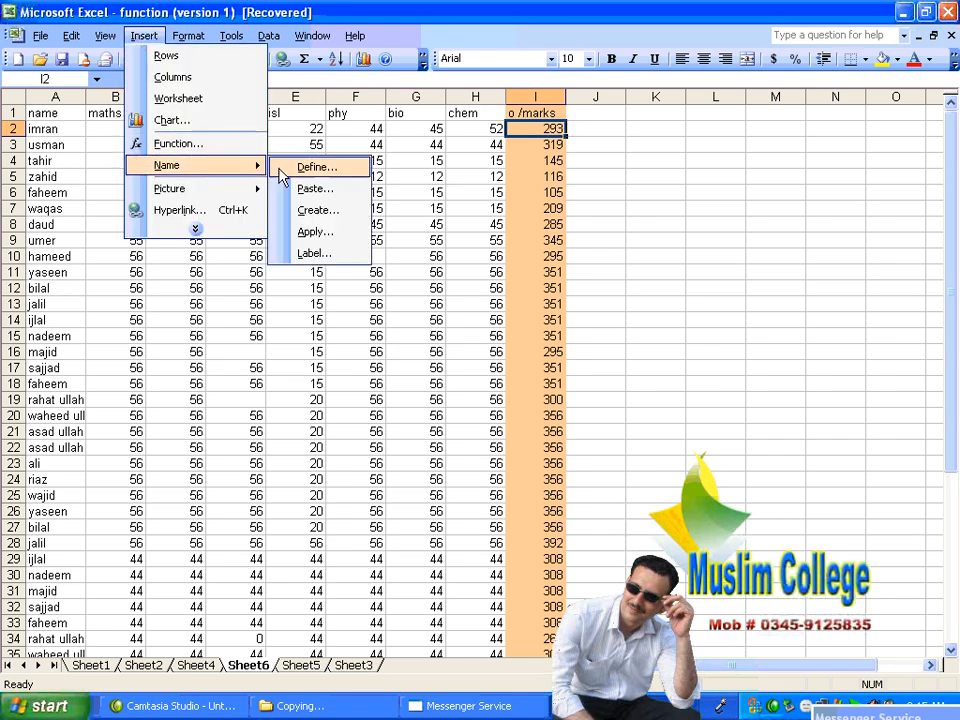
pyautogui.click(314, 233)
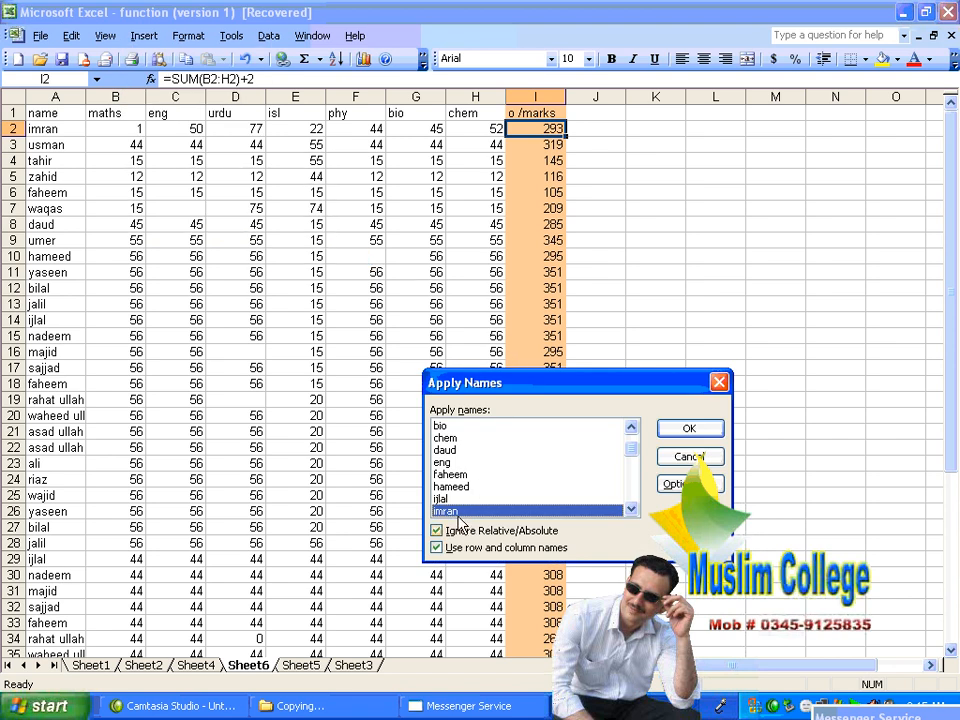
pyautogui.click(689, 428)
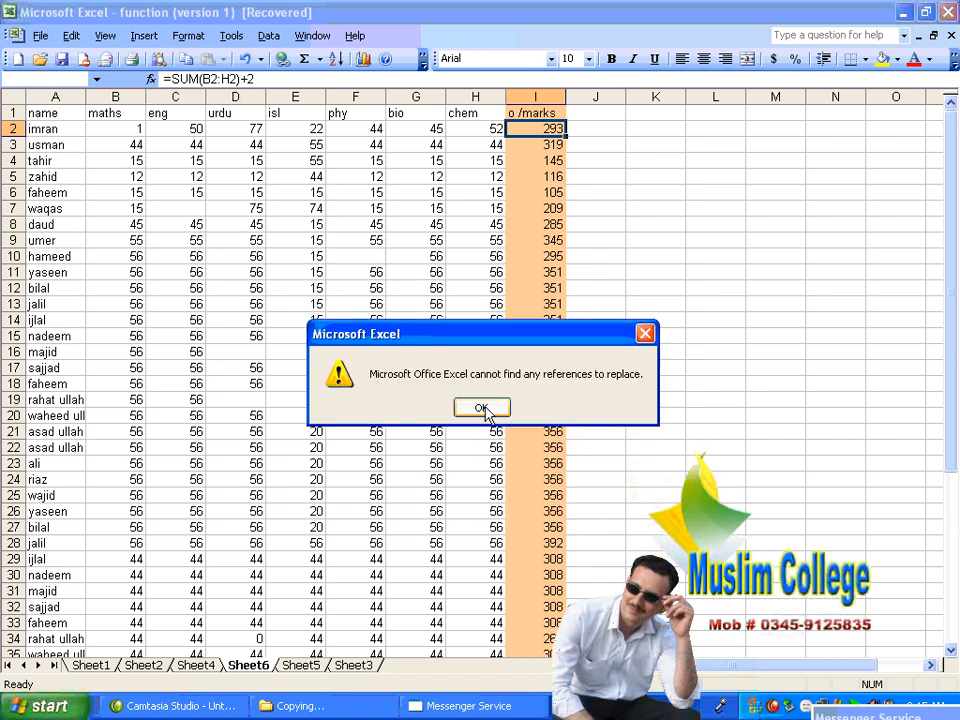
pyautogui.click(482, 408)
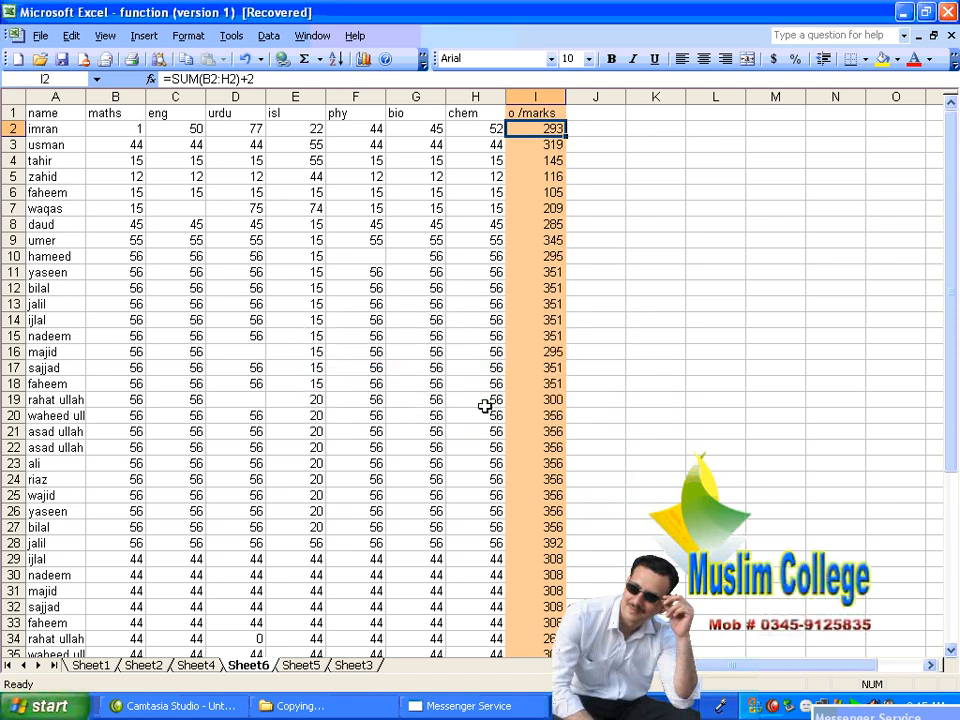
pyautogui.click(416, 207)
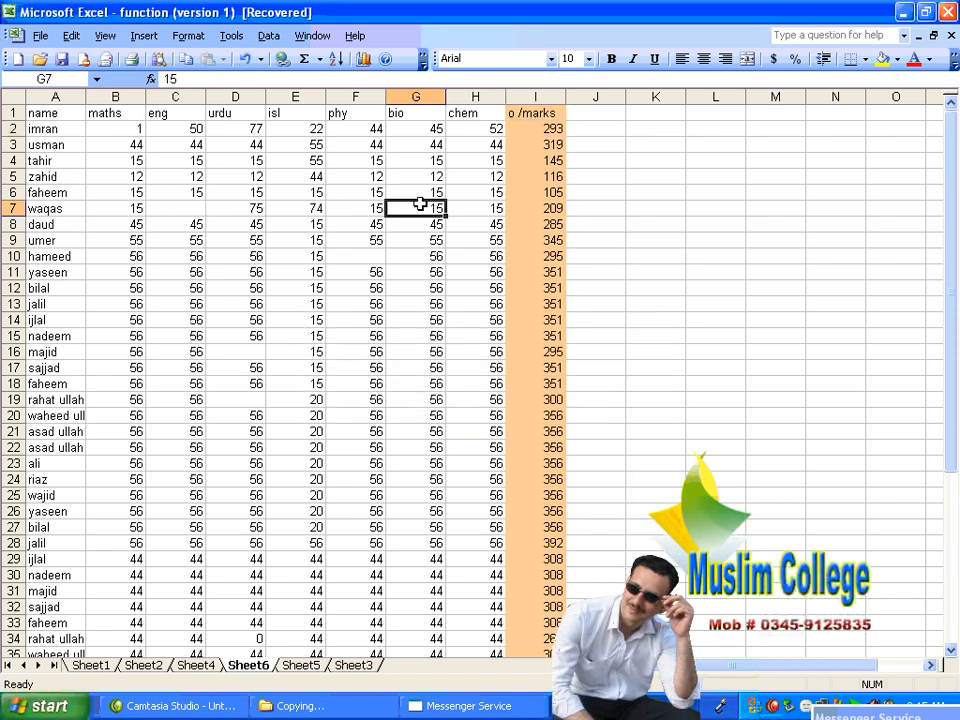
pyautogui.click(538, 127)
pyautogui.click(355, 176)
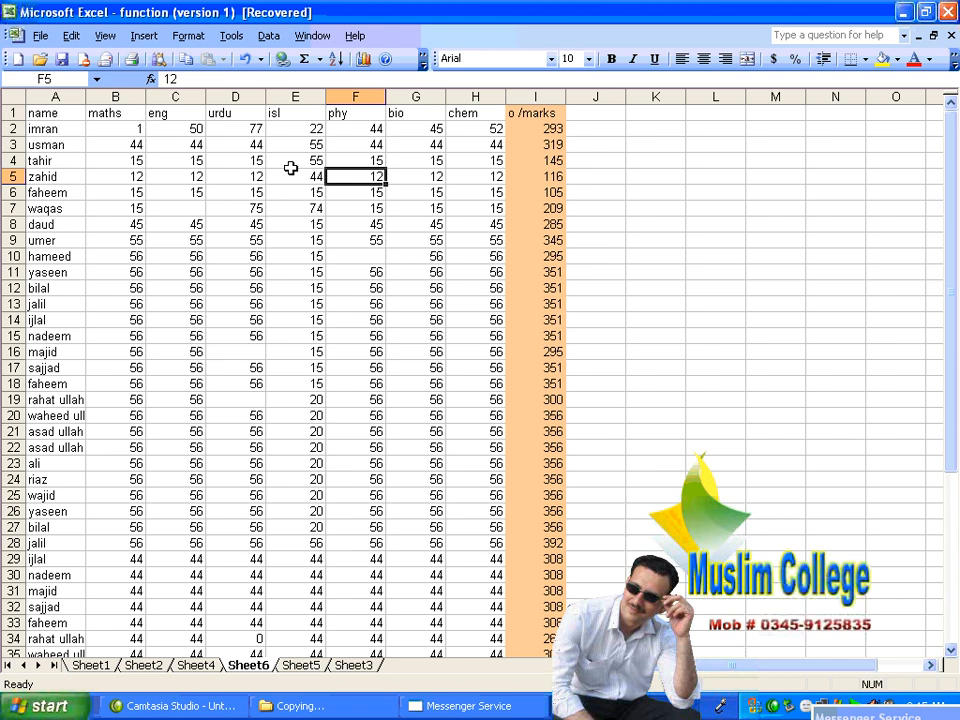
pyautogui.click(40, 128)
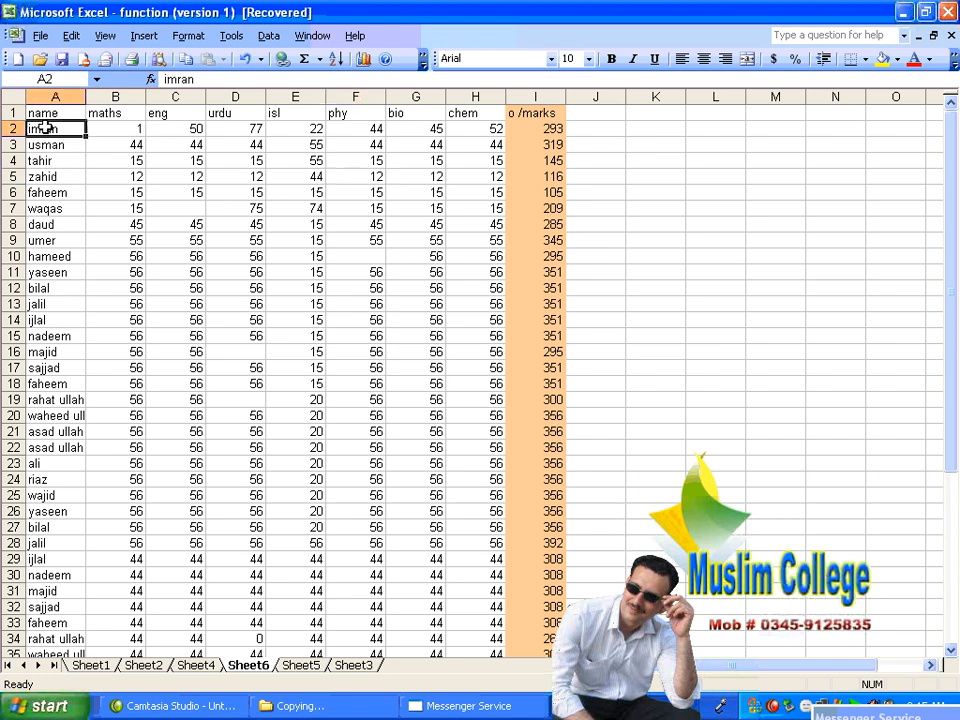
pyautogui.click(532, 134)
pyautogui.hotkey('ctrl', 'Down')
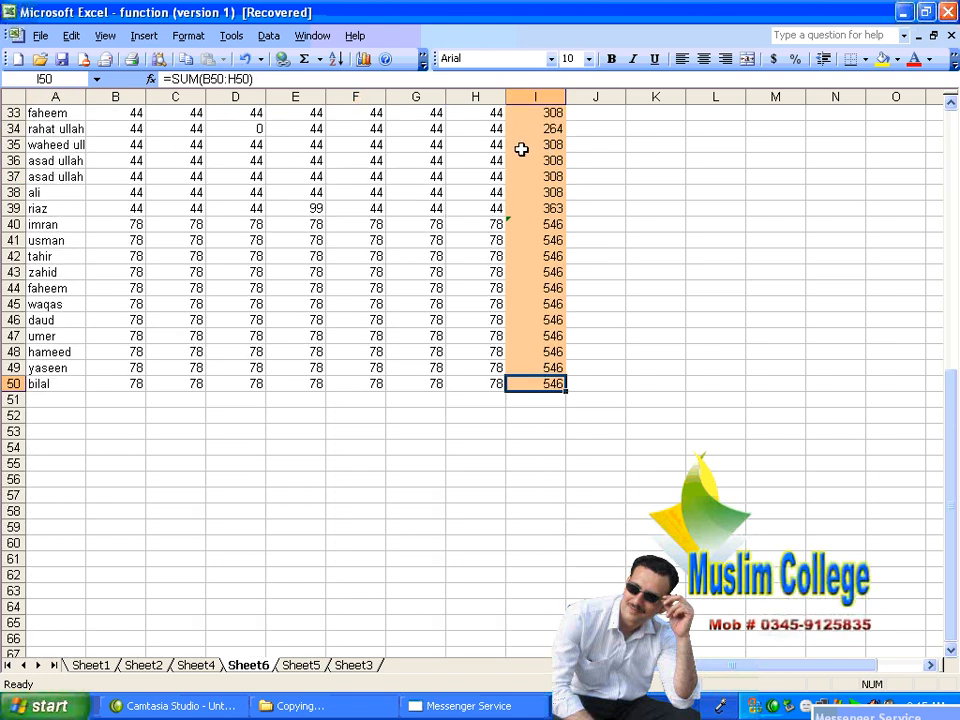
pyautogui.scroll(11, 521, 148)
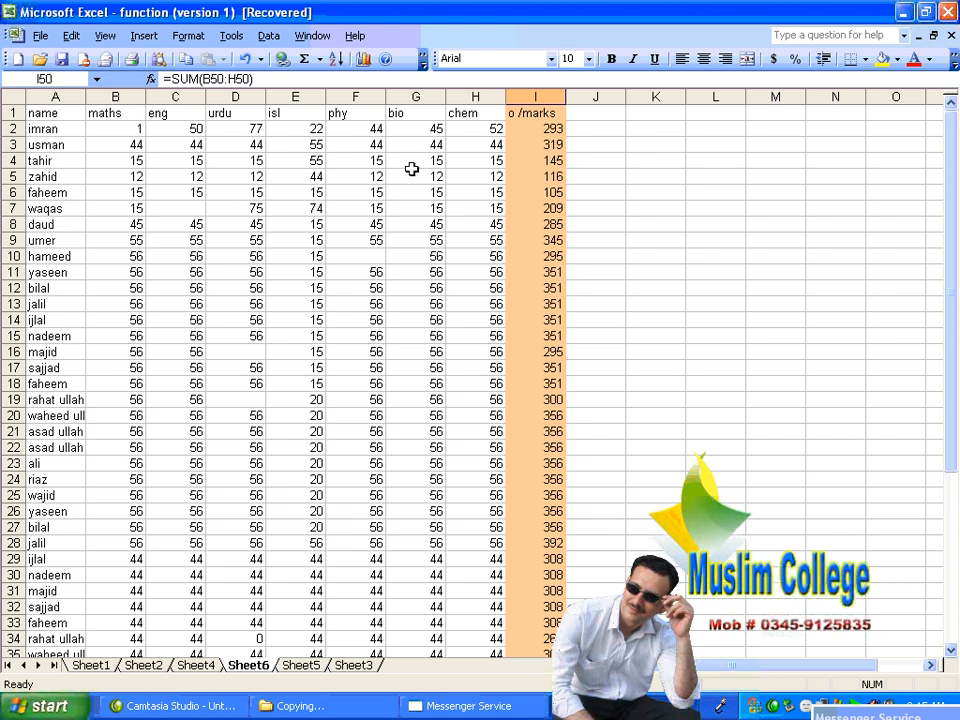
pyautogui.click(430, 207)
pyautogui.click(528, 134)
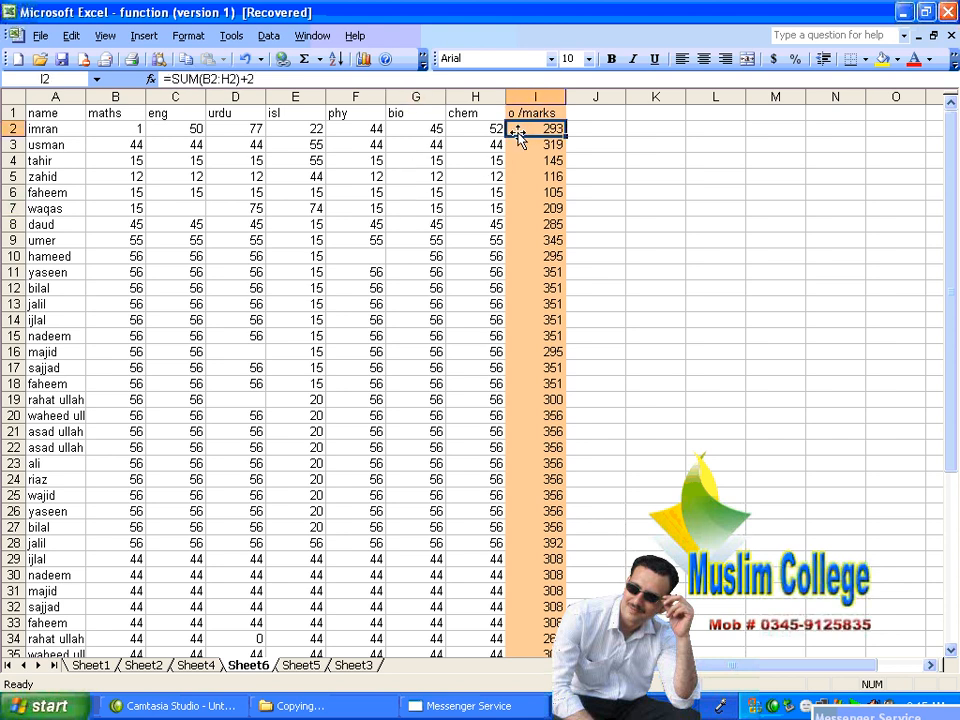
pyautogui.press('Right')
pyautogui.press('Right')
pyautogui.press('Right')
pyautogui.press('Right')
pyautogui.press('Right')
pyautogui.press('Right')
pyautogui.press('Right')
pyautogui.press('Right')
pyautogui.press('Right')
pyautogui.press('Right')
pyautogui.press('Right')
pyautogui.press('Right')
pyautogui.press('Right')
pyautogui.press('Right')
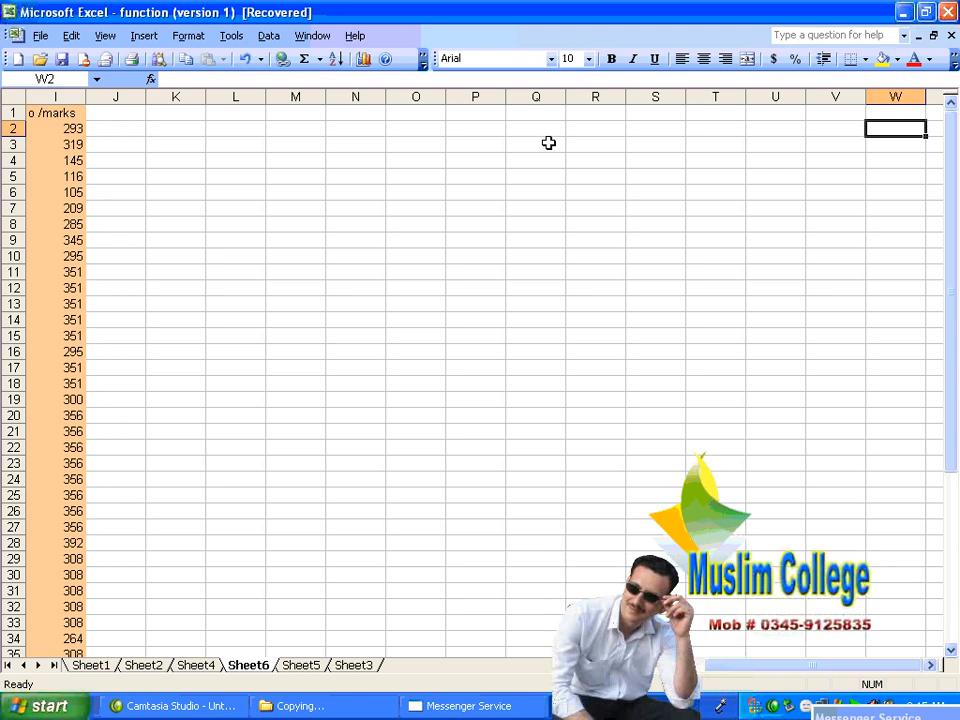
pyautogui.press('Left')
pyautogui.press('Left')
pyautogui.press('Left')
pyautogui.press('Left')
pyautogui.press('Left')
pyautogui.press('Left')
pyautogui.press('Left')
pyautogui.press('Left')
pyautogui.press('Left')
pyautogui.press('Left')
pyautogui.press('Left')
pyautogui.press('Left')
pyautogui.press('Left')
pyautogui.press('Left')
pyautogui.press('Left')
pyautogui.press('Left')
pyautogui.press('Left')
pyautogui.press('Left')
pyautogui.press('Left')
pyautogui.press('Left')
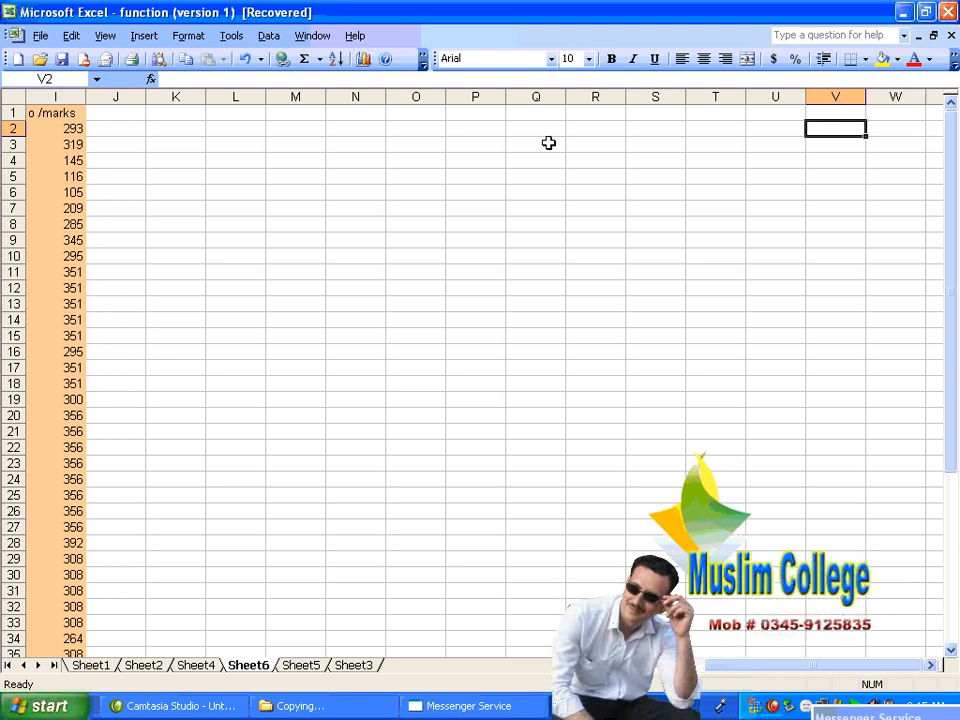
pyautogui.press('Left')
pyautogui.press('Left')
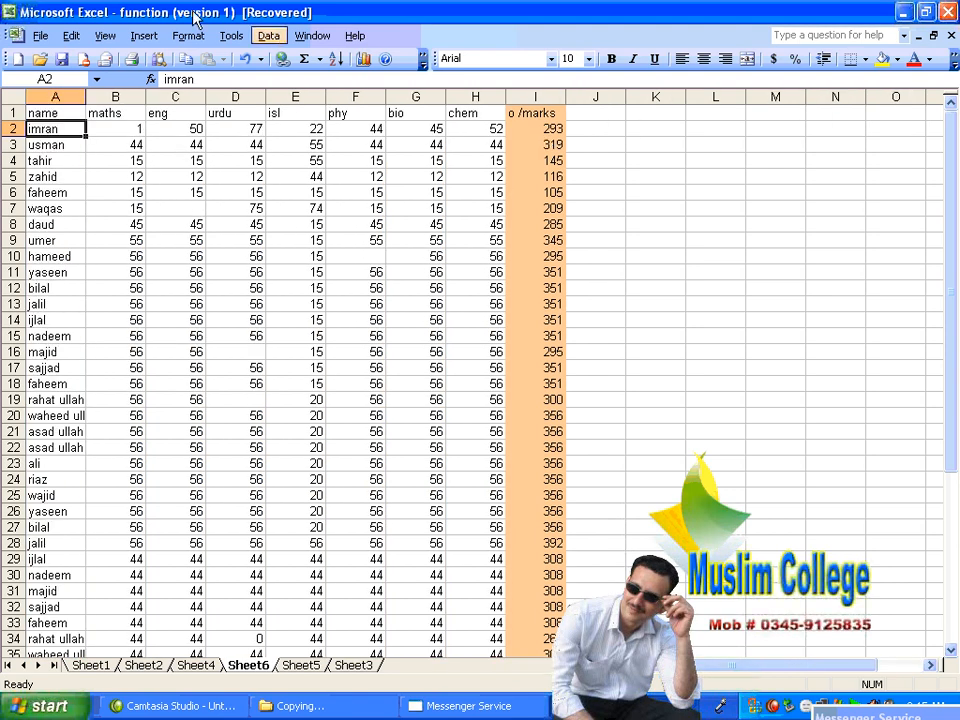
# Clear the English marks in C3:C24
pyautogui.click(104, 36)
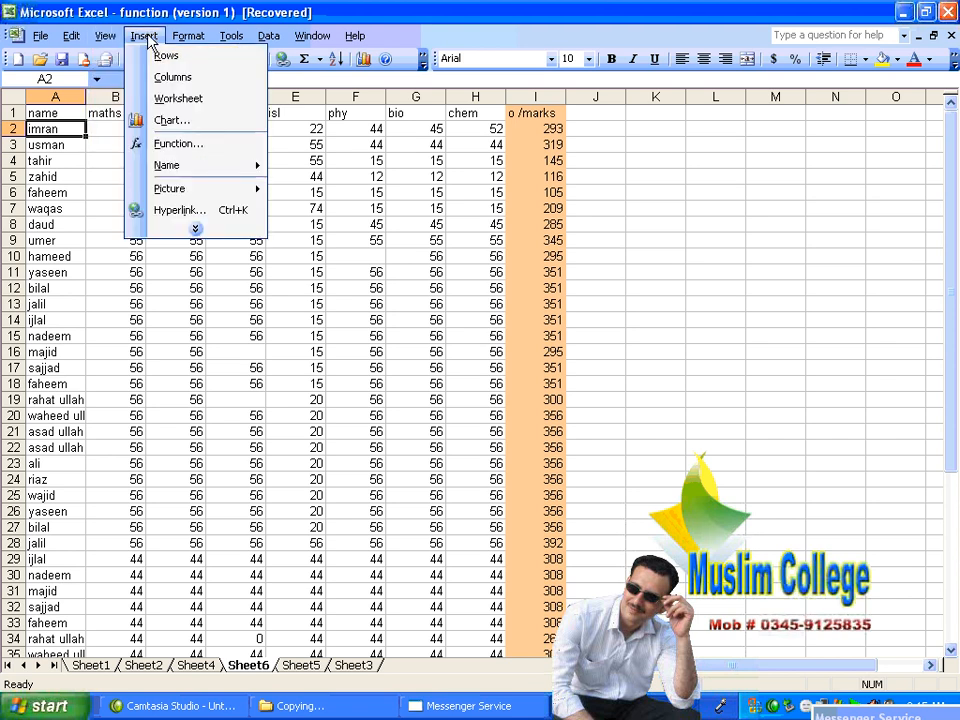
pyautogui.click(435, 367)
pyautogui.moveTo(190, 241); pyautogui.dragTo(411, 508)
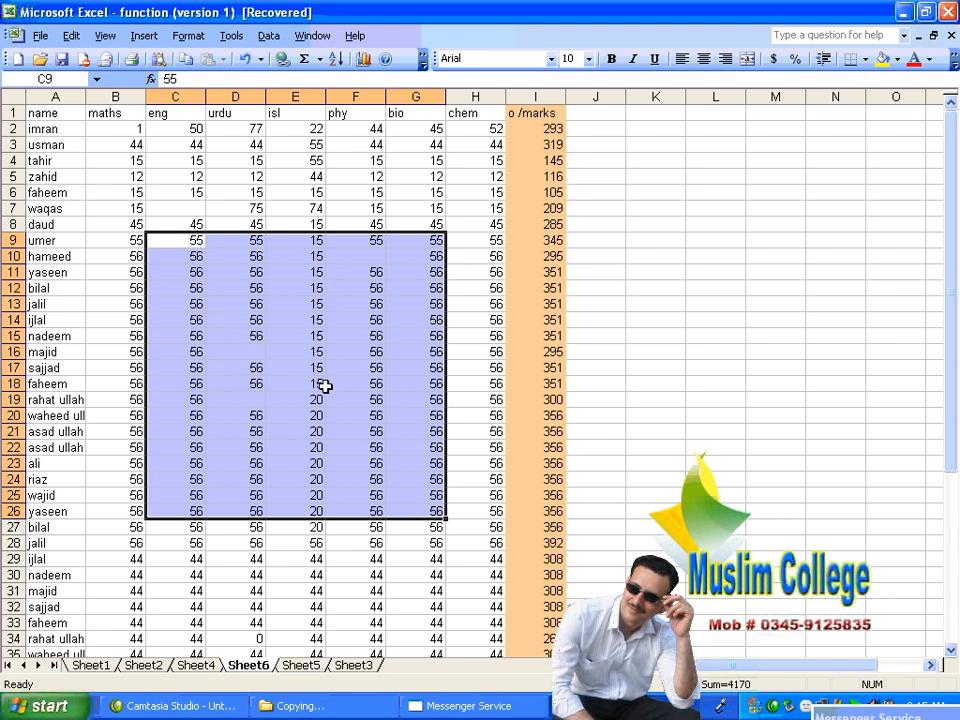
pyautogui.moveTo(161, 145); pyautogui.dragTo(155, 473)
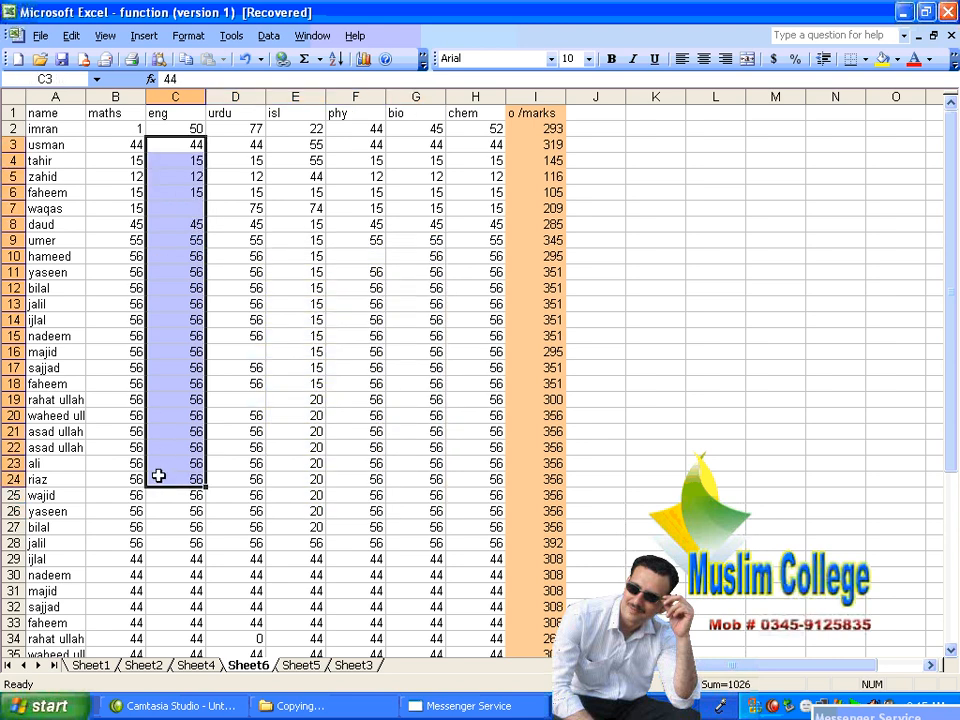
pyautogui.press('Delete')
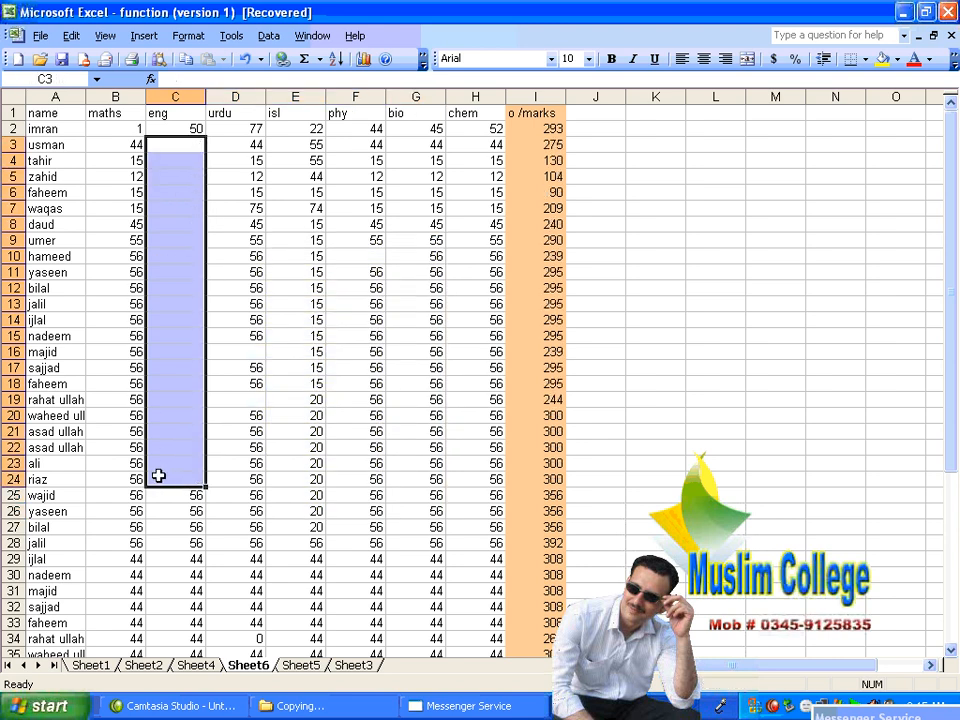
pyautogui.press('Right')
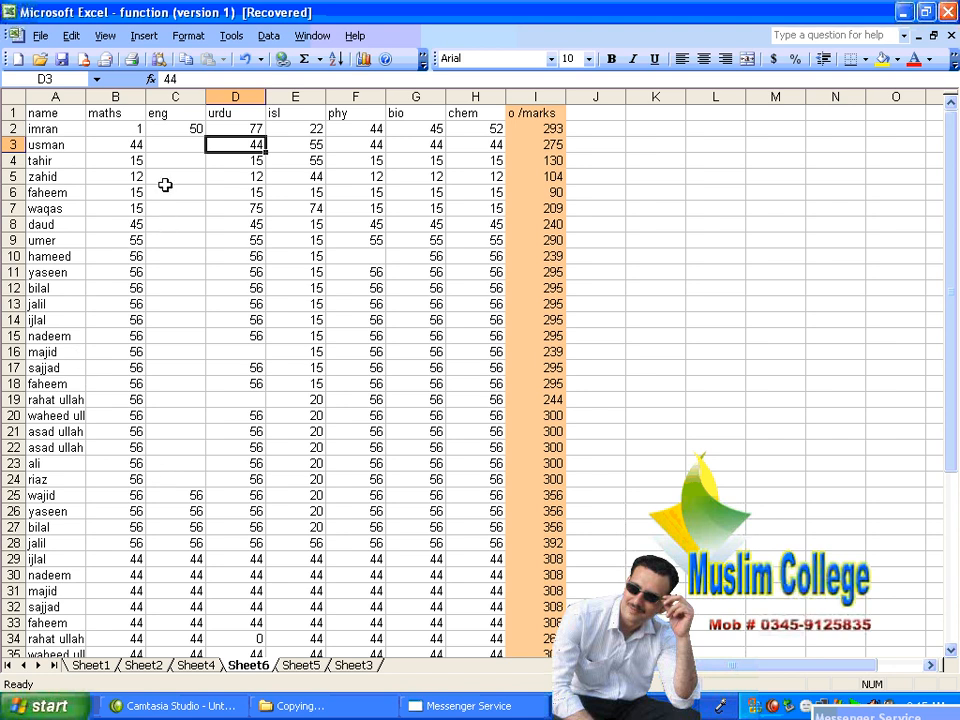
# Enter English marks 45, 45 and 11 in C3, C4 and C5
pyautogui.click(175, 145)
pyautogui.write('45')
pyautogui.press('Return')
pyautogui.write('45')
pyautogui.press('Return')
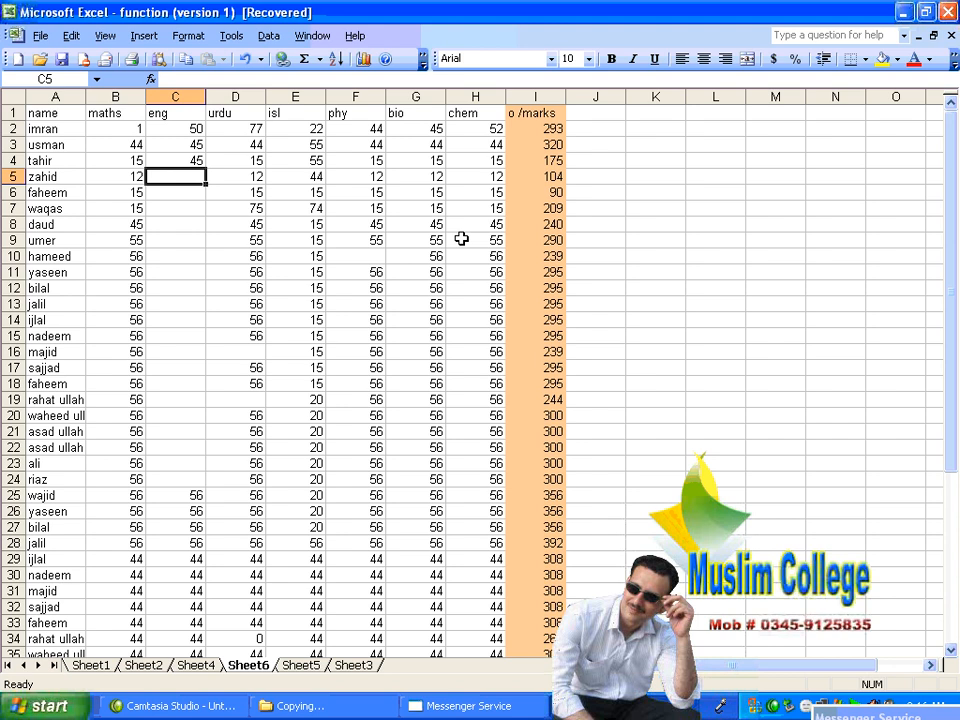
pyautogui.write('11')
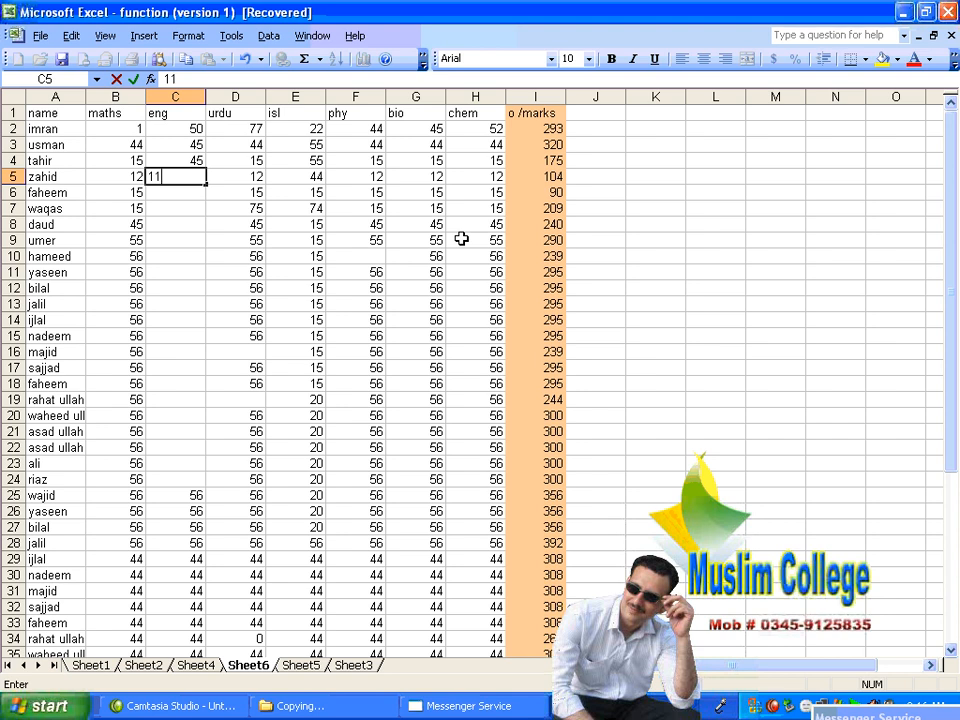
pyautogui.press('Return')
pyautogui.press('Up')
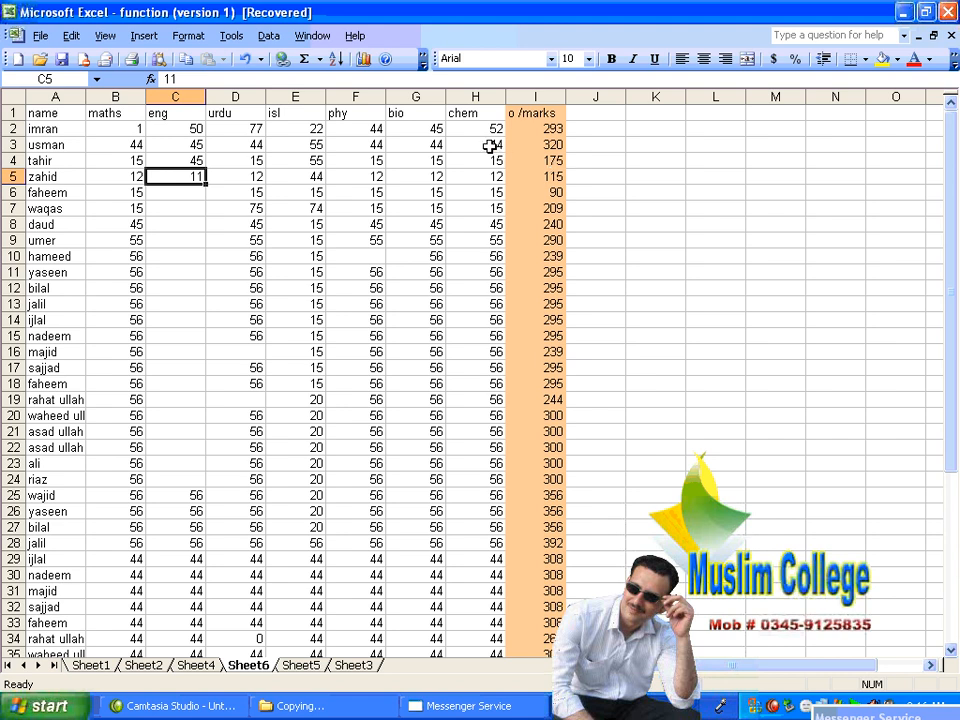
pyautogui.scroll(-17, 536, 152)
pyautogui.scroll(17, 536, 152)
# Add cell C5 as a column label range via Insert > Name > Label
pyautogui.click(140, 35)
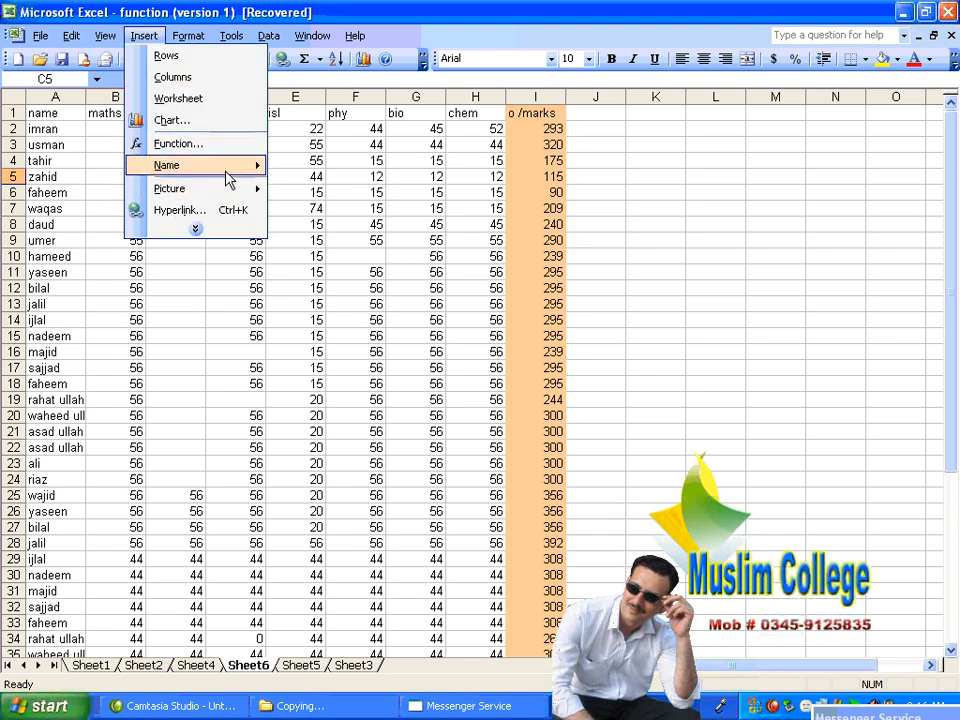
pyautogui.moveTo(229, 168)
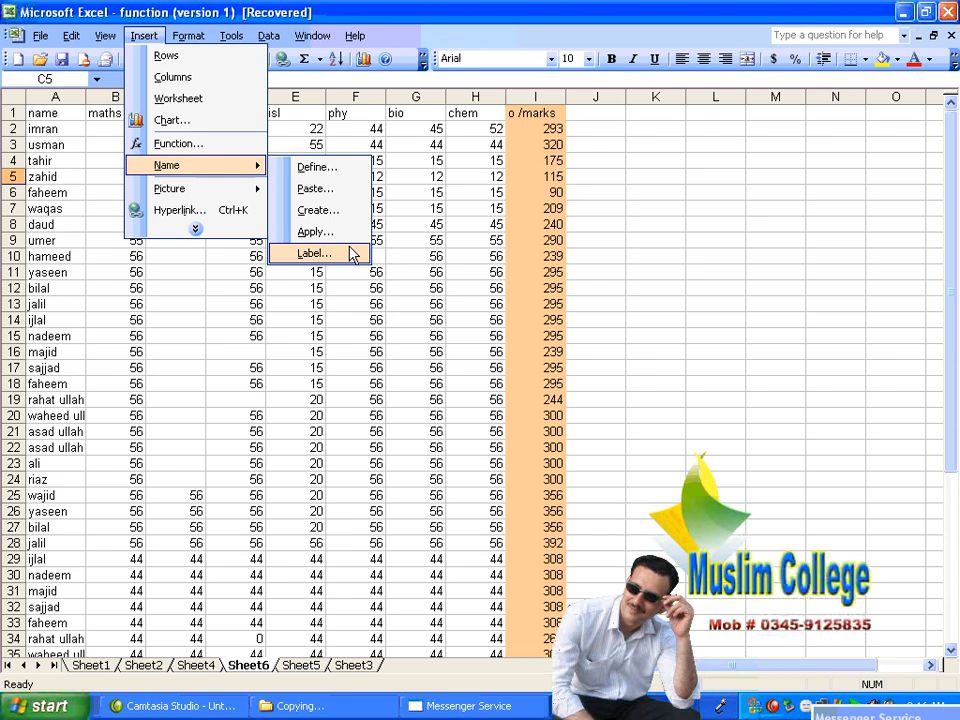
pyautogui.click(314, 253)
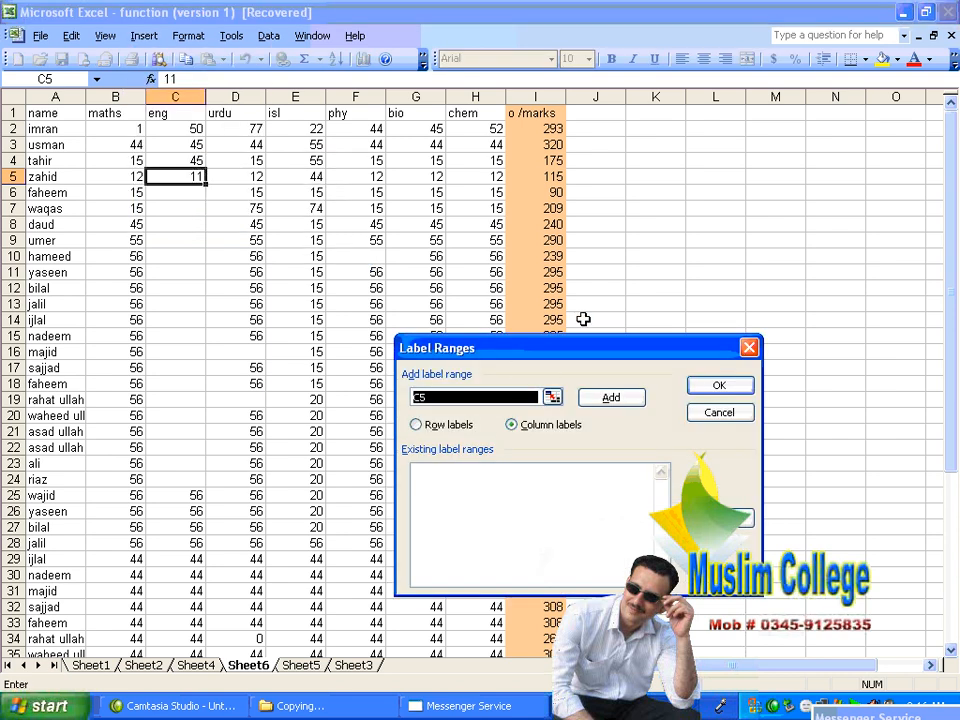
pyautogui.click(552, 397)
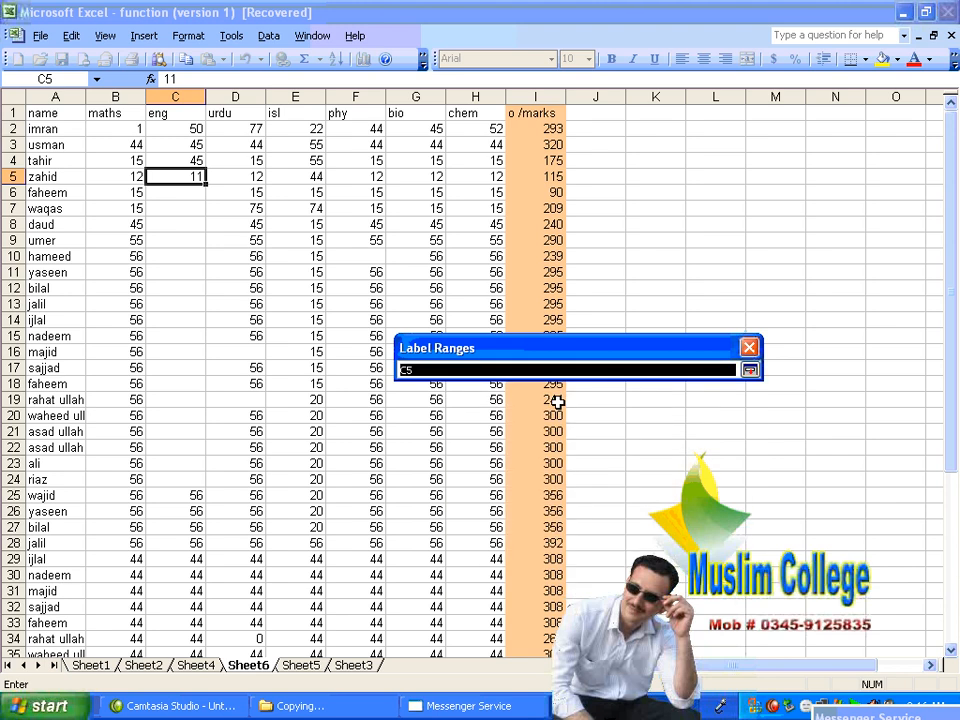
pyautogui.click(192, 176)
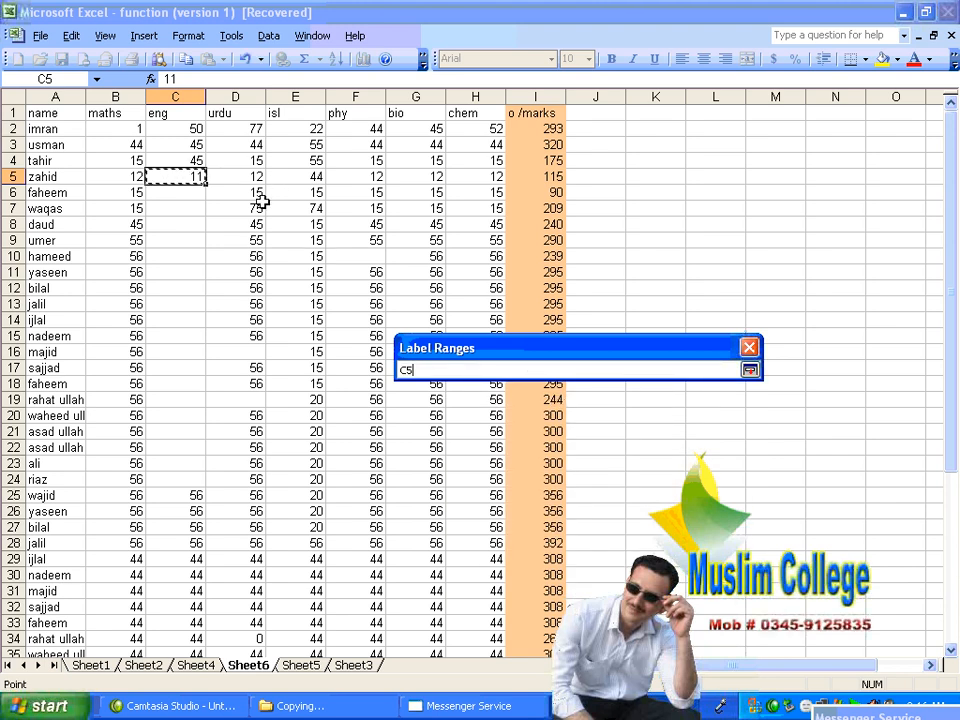
pyautogui.click(749, 369)
pyautogui.click(612, 398)
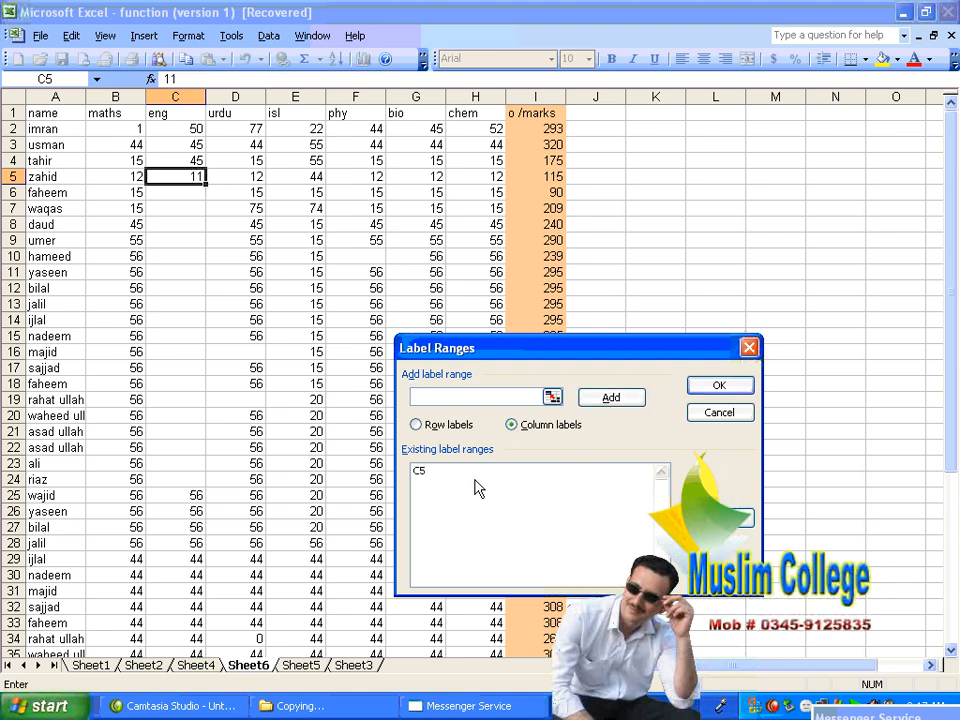
# Add F6:F16 as a second column label range and confirm the Label Ranges dialog
pyautogui.click(553, 397)
pyautogui.moveTo(374, 196); pyautogui.dragTo(369, 346)
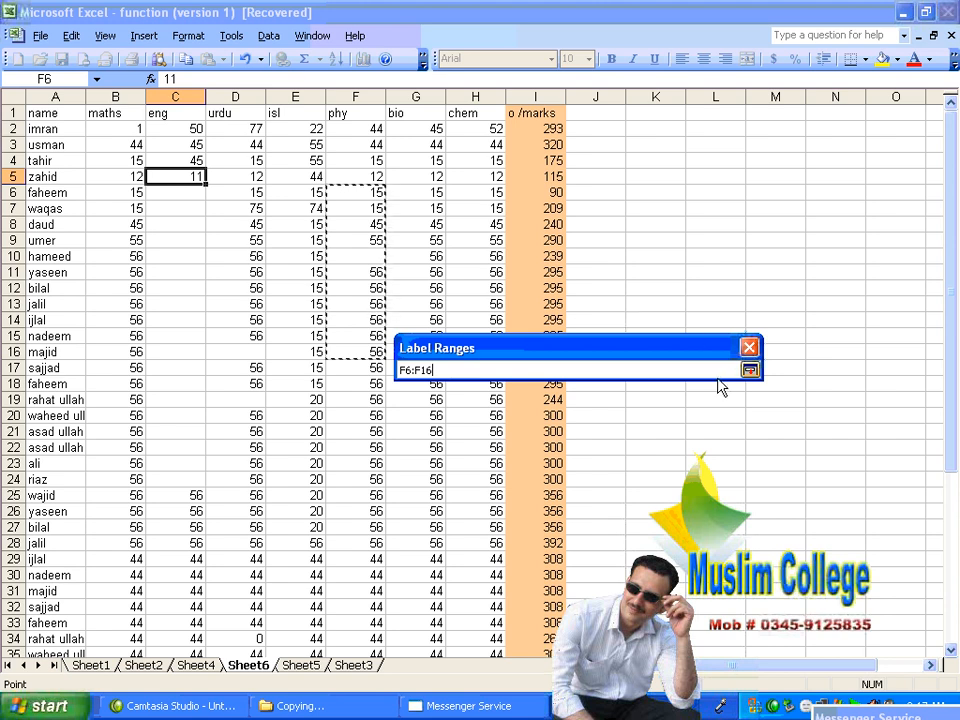
pyautogui.click(752, 370)
pyautogui.click(611, 397)
pyautogui.click(719, 413)
pyautogui.click(240, 367)
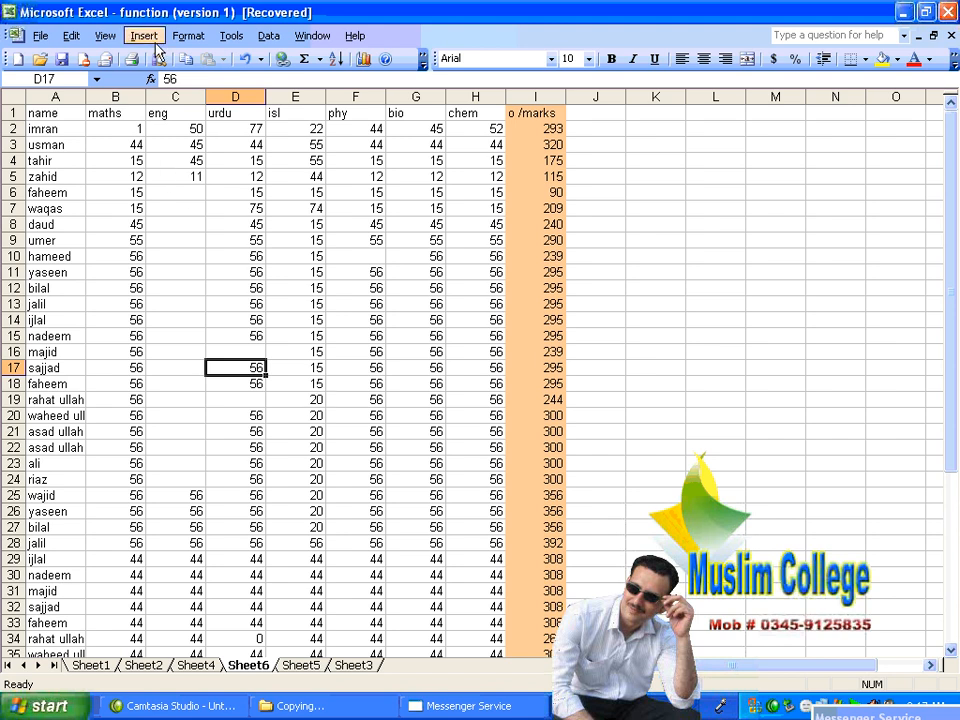
pyautogui.click(123, 37)
pyautogui.moveTo(143, 36)
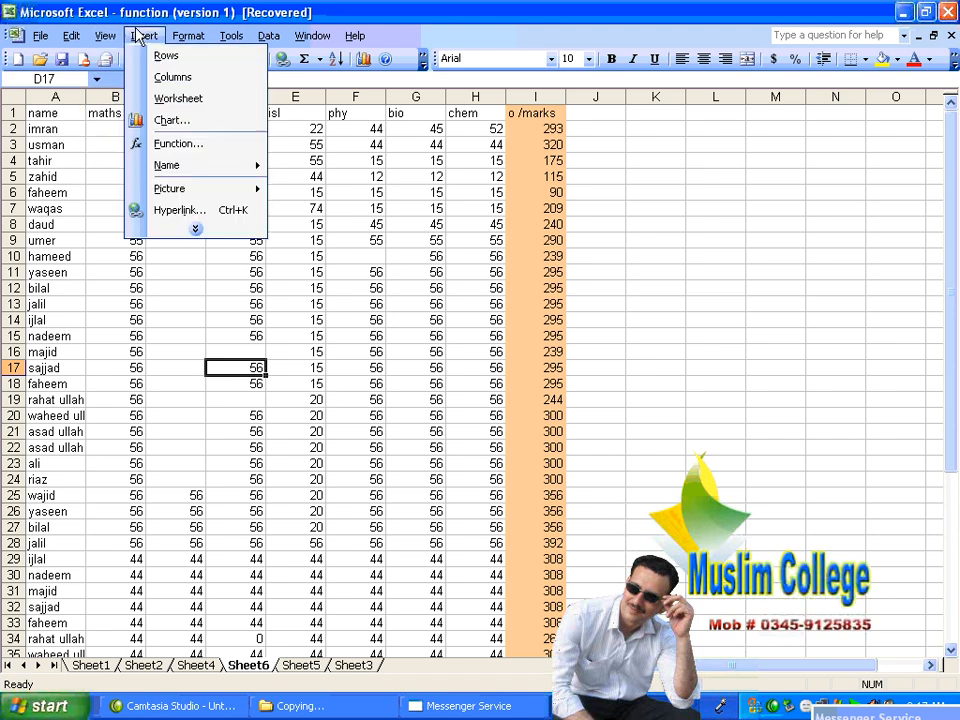
pyautogui.moveTo(228, 175)
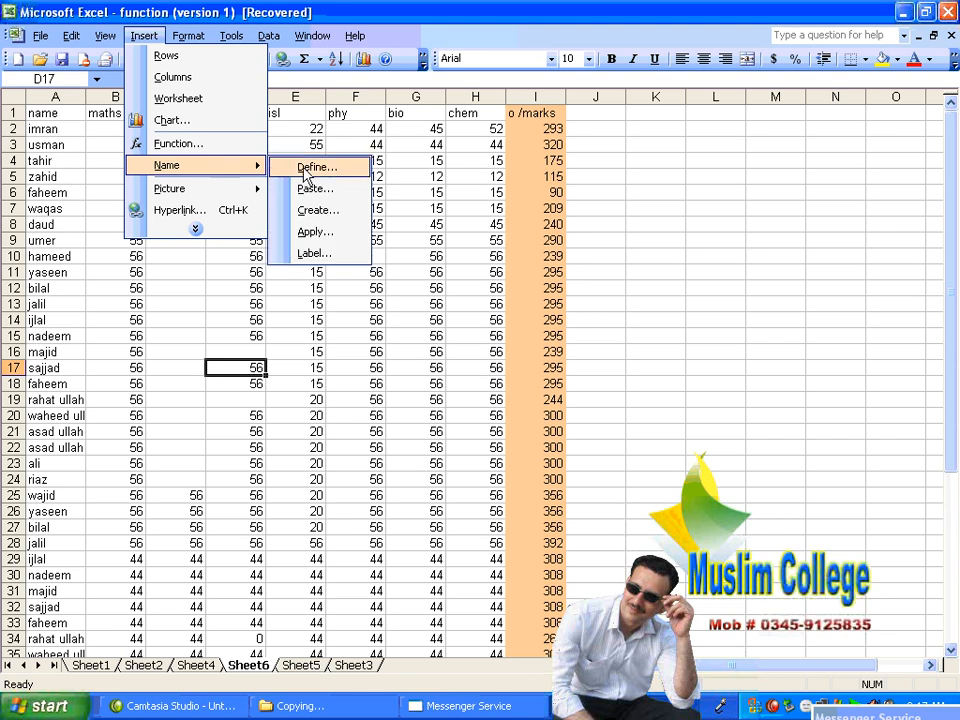
pyautogui.click(322, 254)
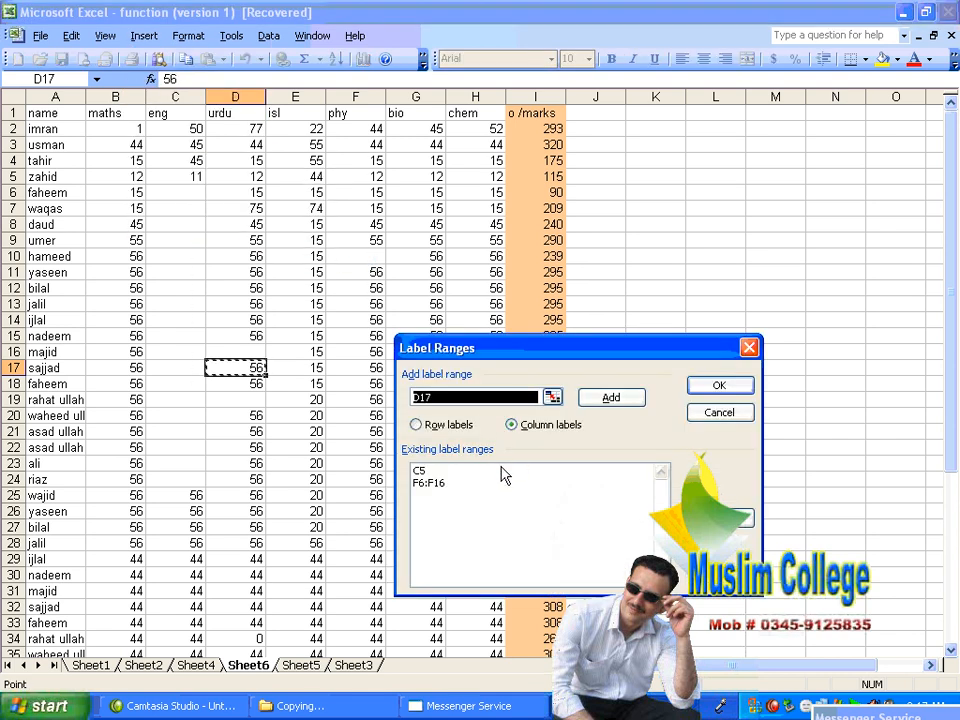
pyautogui.moveTo(560, 365); pyautogui.dragTo(776, 206)
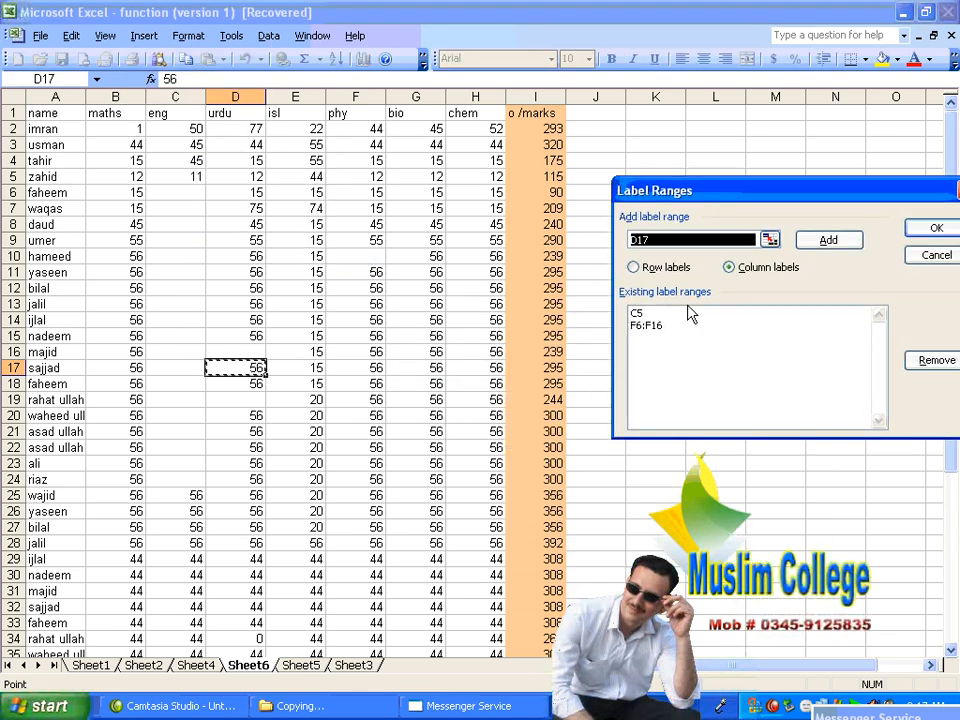
pyautogui.click(639, 313)
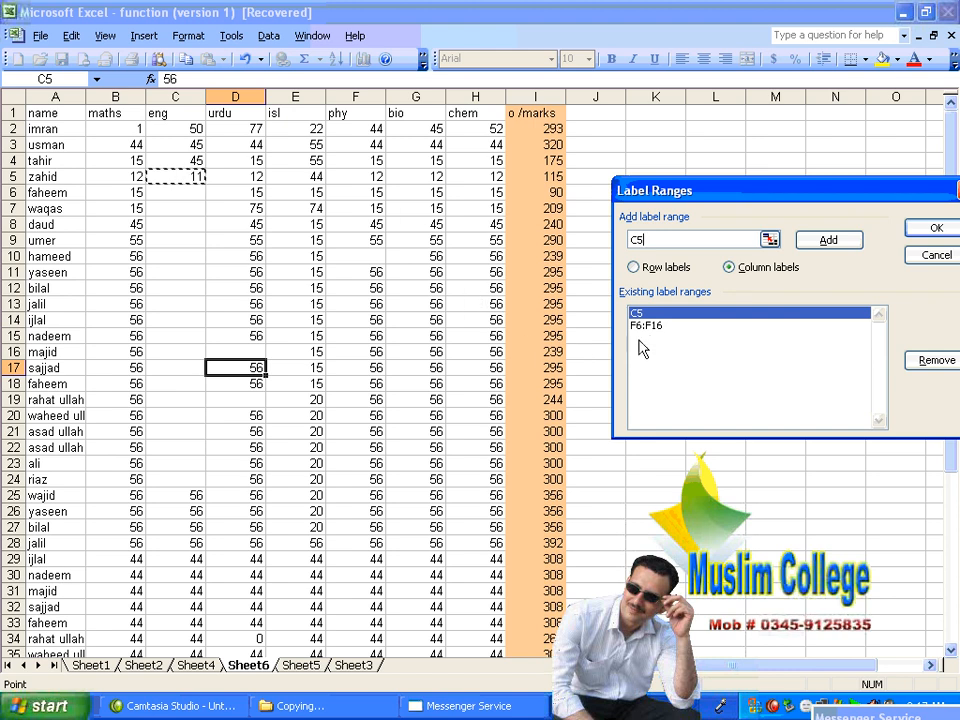
pyautogui.click(648, 326)
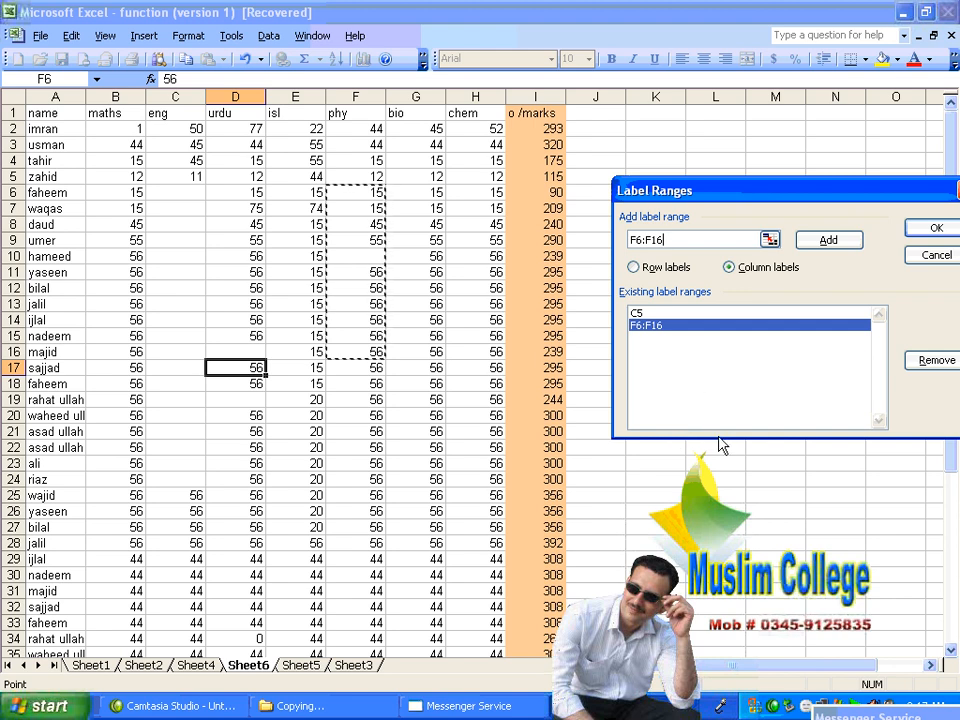
pyautogui.click(936, 254)
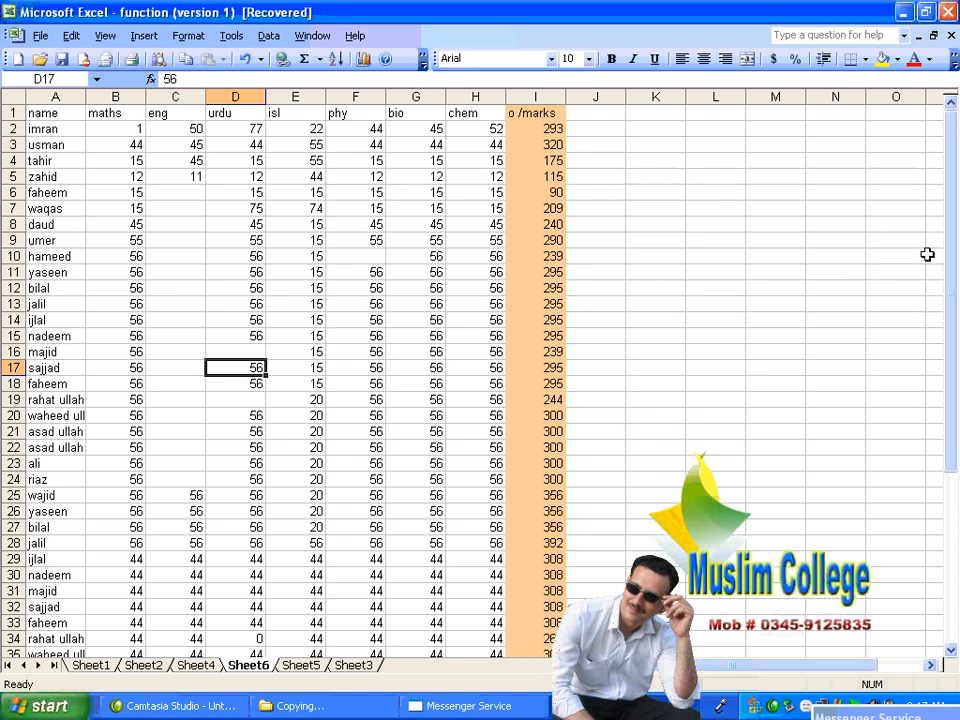
pyautogui.click(663, 317)
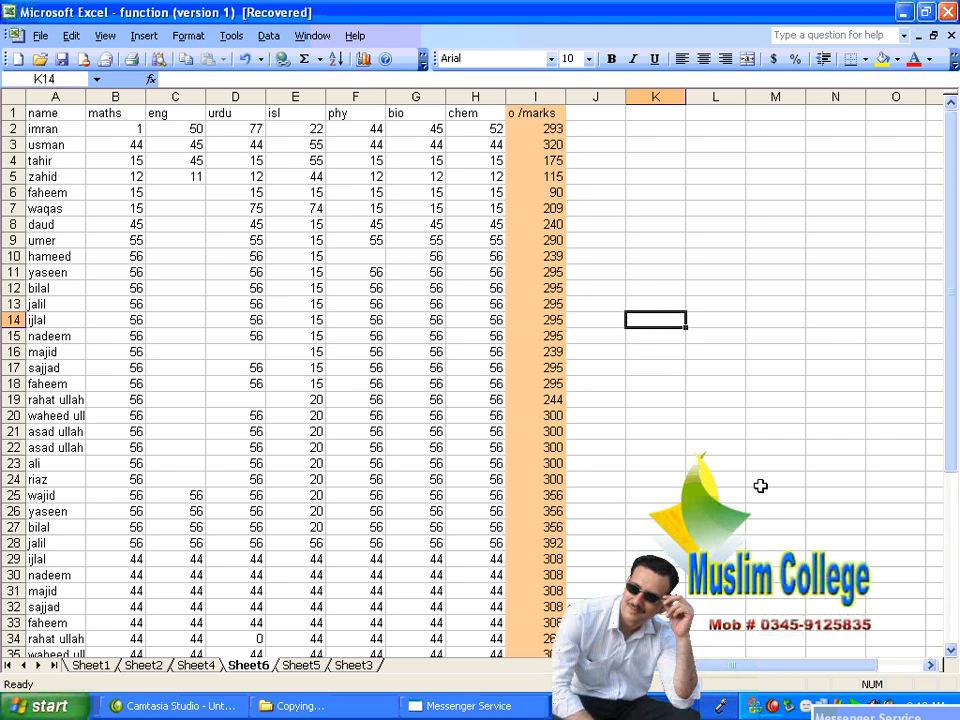
pyautogui.click(773, 708)
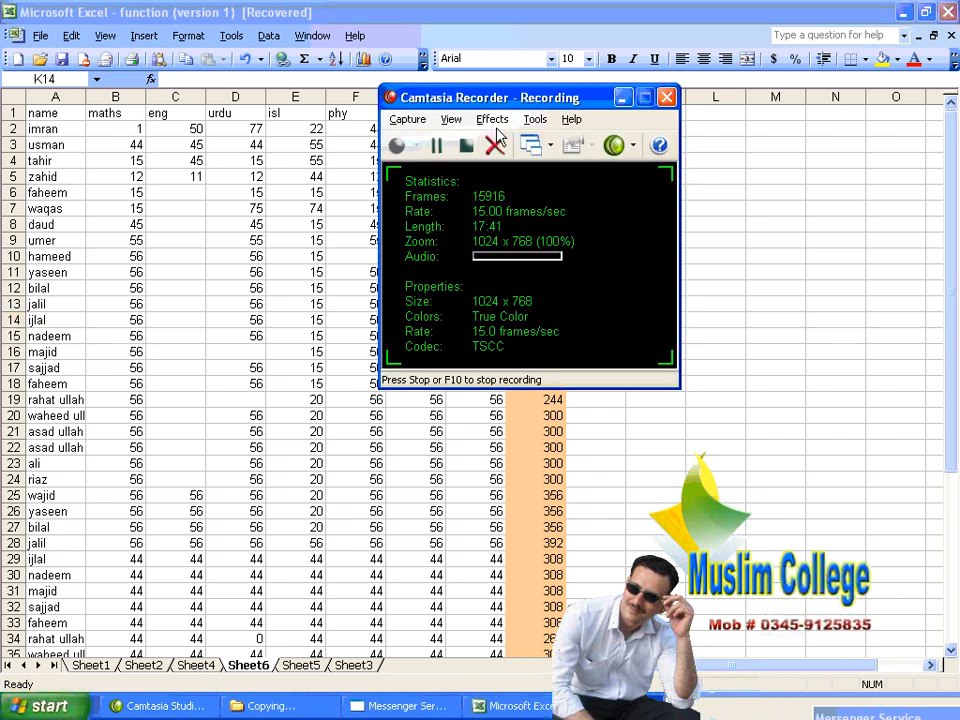